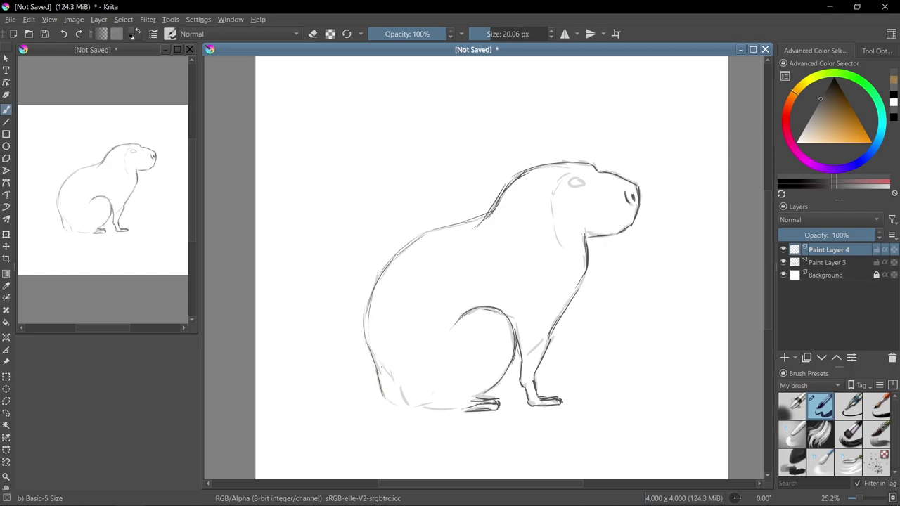
Darken the capybara's left body curve with a light pencil stroke
left_click_drag(481, 391, 388, 299)
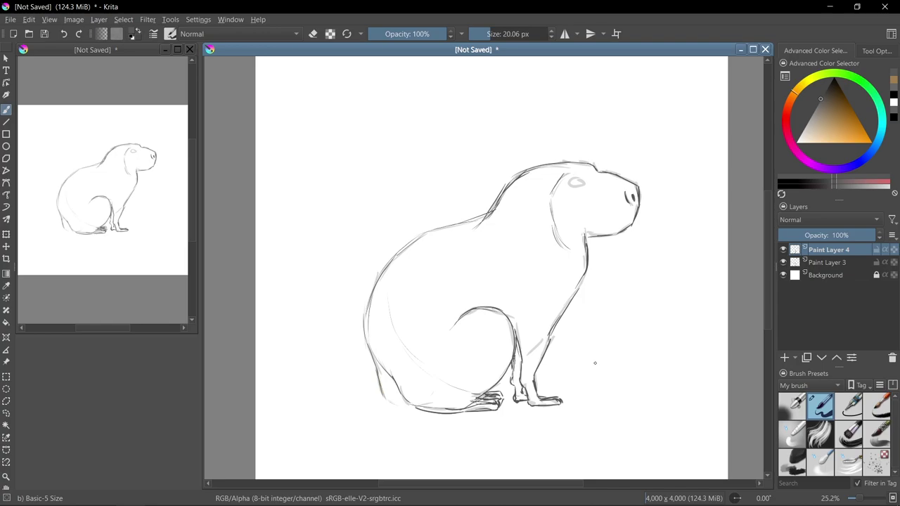
On a new layer, darken the neck line and sketch harness bands over the back
key("Insert")
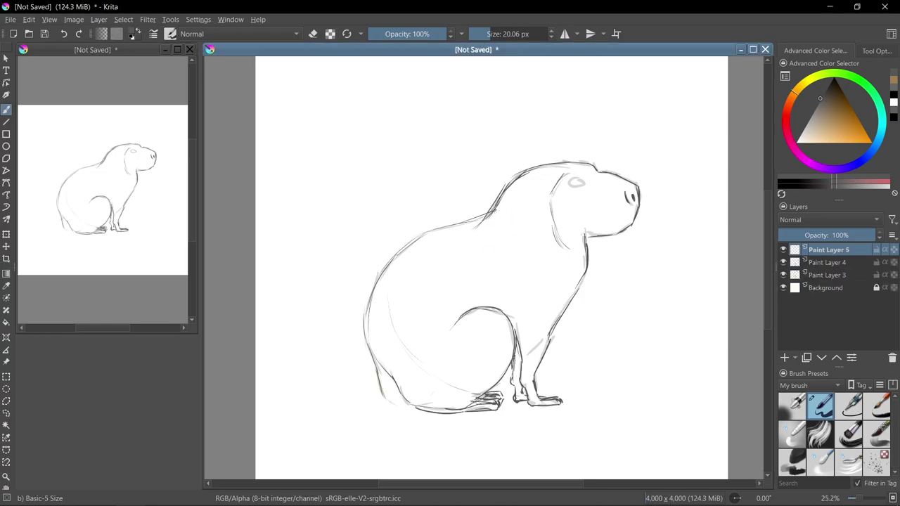
left_click_drag(515, 169, 490, 209)
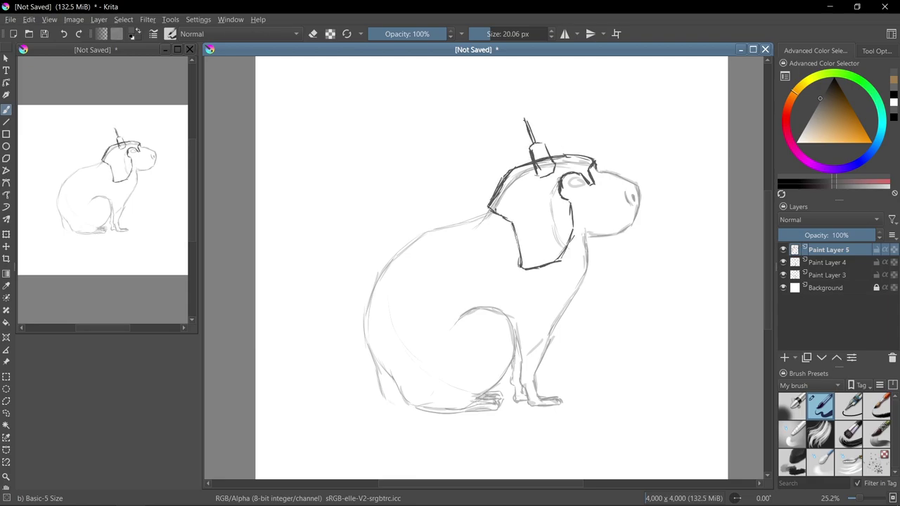
left_click_drag(420, 231, 462, 301)
left_click_drag(517, 270, 468, 302)
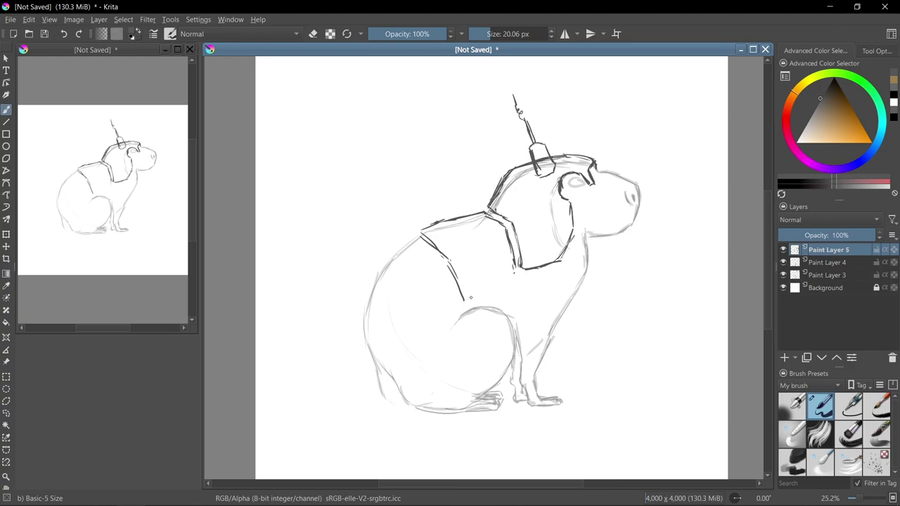
Outline the back and lower-body armor and the long rear piece, erasing excess tail strokes
mouse_move(407, 236)
left_mouse_down()
mouse_move(458, 302)
mouse_move(362, 367)
mouse_move(430, 353)
left_mouse_up()
left_click_drag(460, 304, 430, 355)
key("ctrl+z")
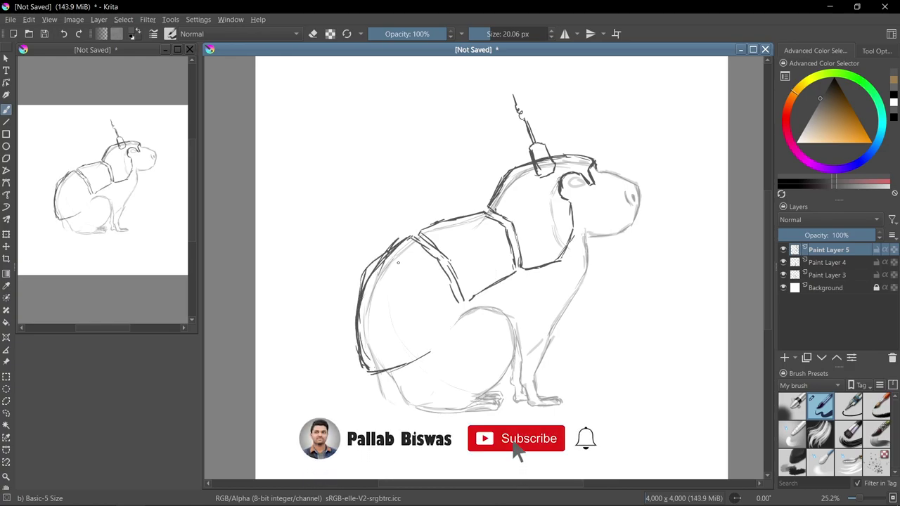
mouse_move(462, 303)
left_mouse_down()
mouse_move(429, 355)
mouse_move(286, 374)
left_mouse_up()
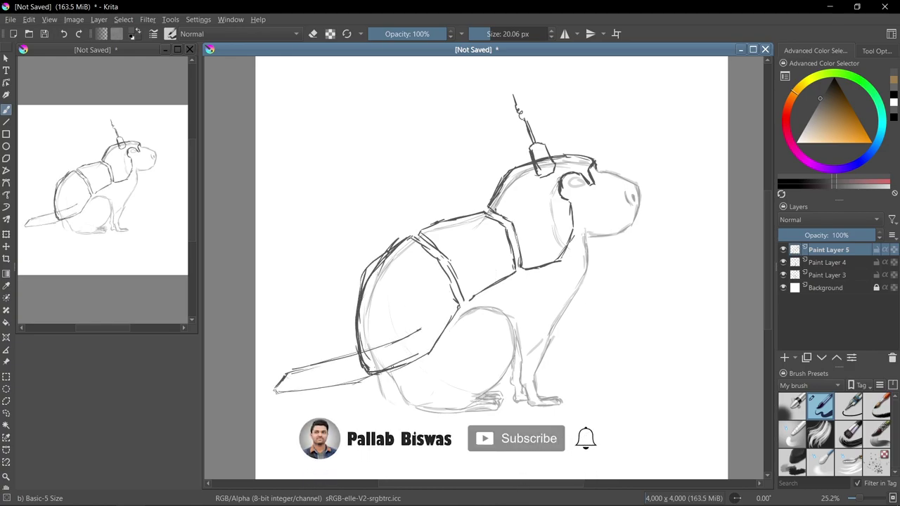
left_click_drag(419, 324, 269, 394)
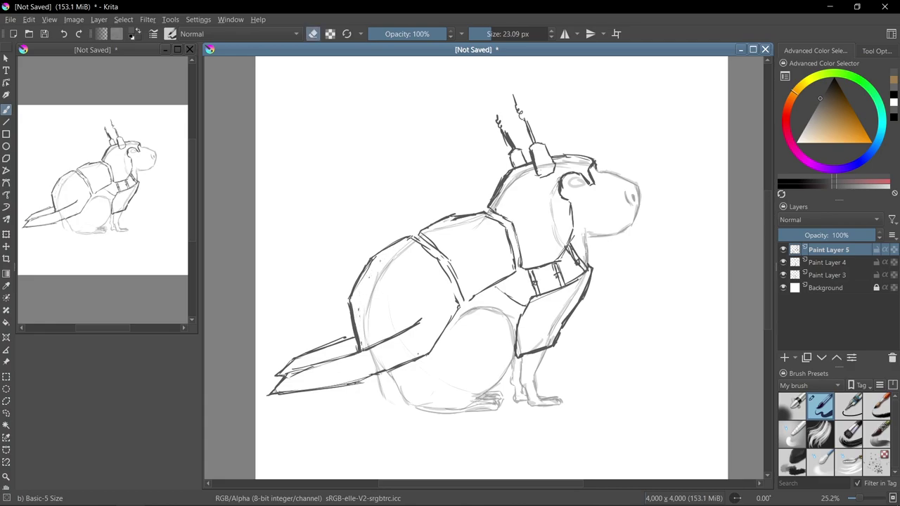
left_click_drag(282, 379, 369, 374)
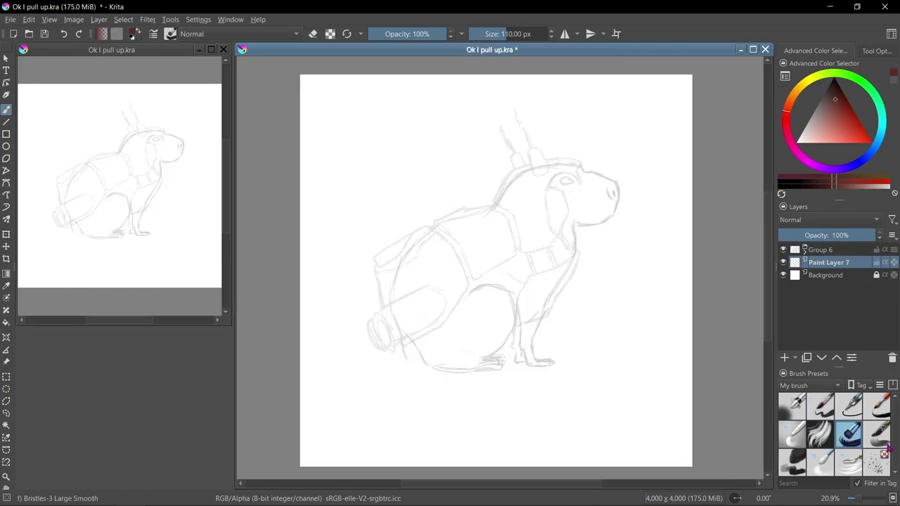
Outline the capybara's back, mouth, front leg, belly and haunch in dark brown
mouse_move(399, 331)
left_mouse_down()
mouse_move(422, 246)
mouse_move(601, 177)
mouse_move(637, 201)
left_mouse_up()
scroll(506, 235, "up", 1)
left_click_drag(388, 331, 415, 404)
left_click_drag(453, 241, 422, 404)
left_click_drag(457, 239, 422, 302)
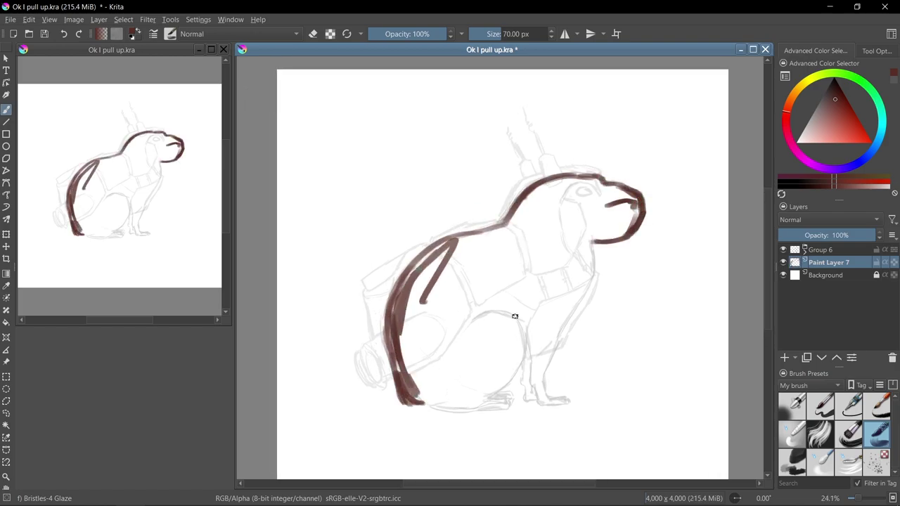
left_click_drag(591, 240, 539, 389)
left_click_drag(488, 402, 419, 411)
scroll(492, 393, "up", 1)
left_click_drag(366, 371, 505, 355)
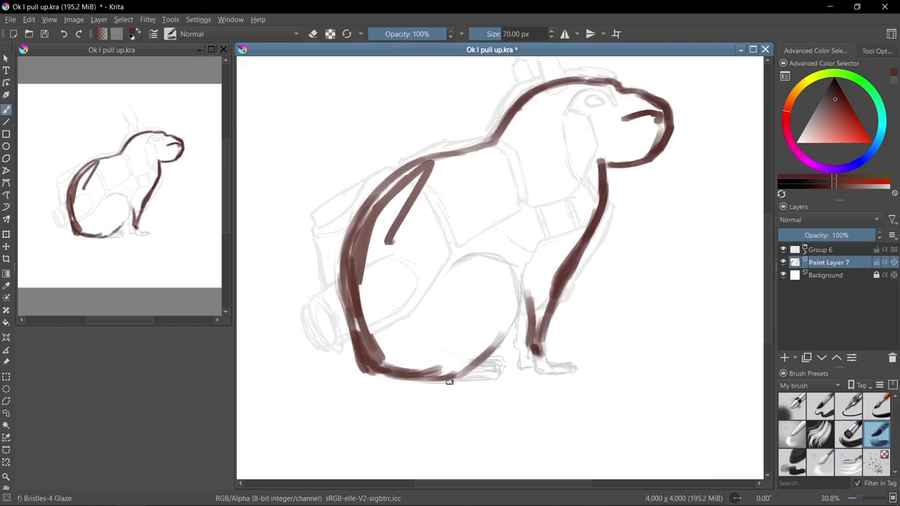
left_click_drag(444, 281, 520, 310)
Fill the body, neck, head and front leg with solid dark brown
mouse_move(394, 262)
left_mouse_down()
mouse_move(371, 221)
mouse_move(412, 325)
mouse_move(401, 235)
mouse_move(527, 308)
mouse_move(609, 84)
mouse_move(628, 147)
mouse_move(573, 223)
left_mouse_up()
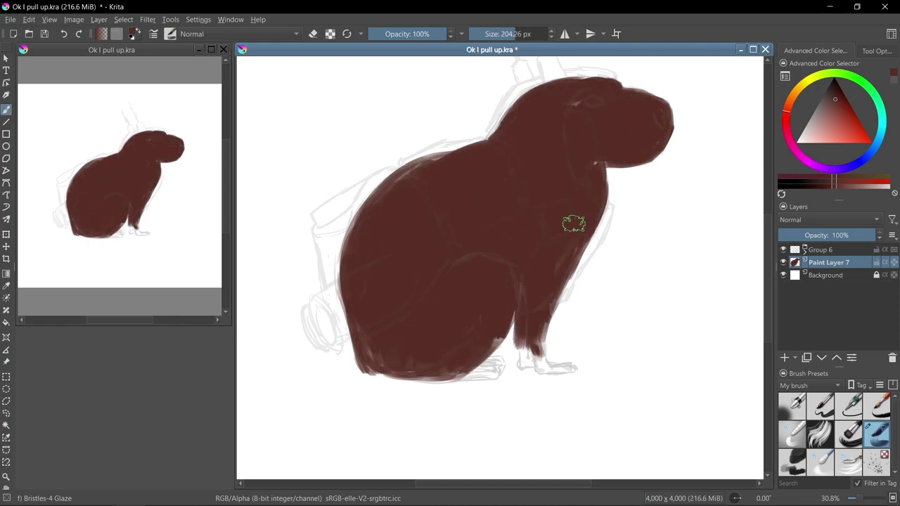
mouse_move(534, 352)
left_mouse_down()
mouse_move(528, 330)
mouse_move(371, 367)
mouse_move(524, 177)
left_mouse_up()
scroll(500, 246, "down", 2)
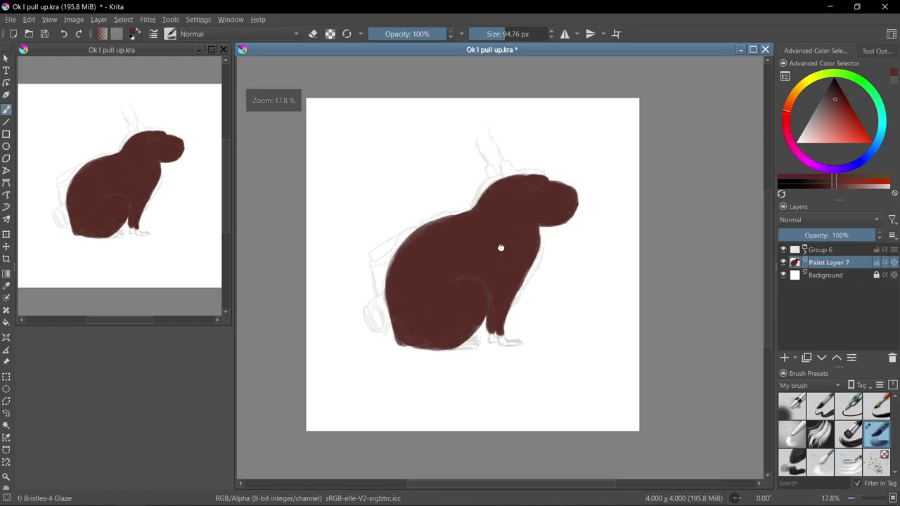
scroll(541, 266, "up", 2)
key("ctrl+Tab")
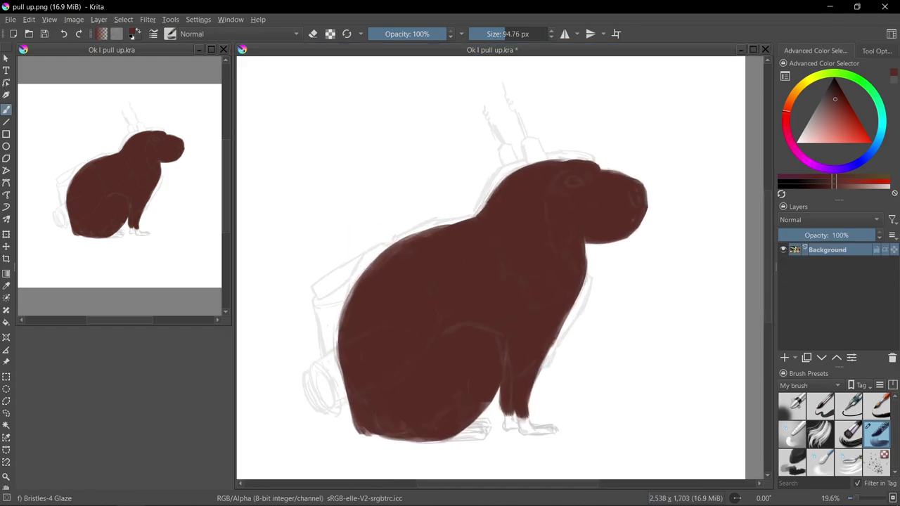
key("ctrl+Tab")
left_click(7, 401)
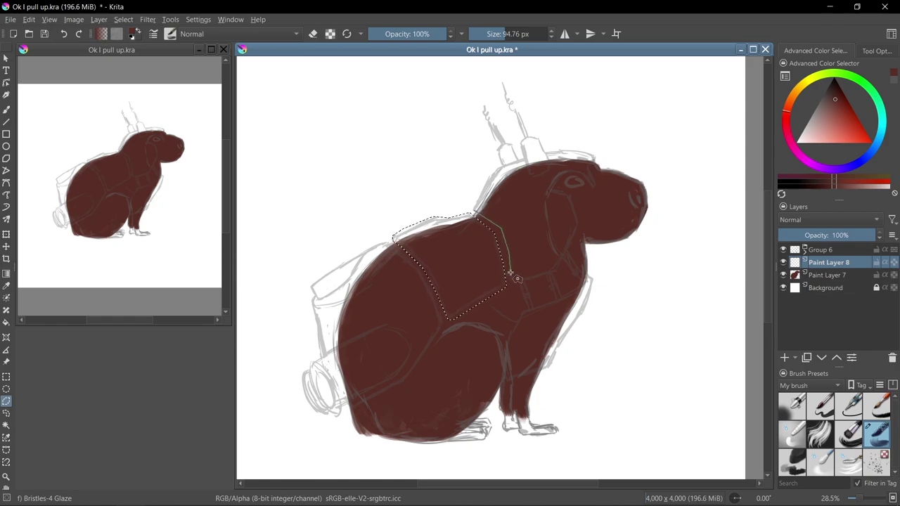
Select the shoulder, head and rump plates and paint them orange
left_click_drag(520, 285, 591, 152)
mouse_move(506, 285)
left_mouse_down()
mouse_move(497, 168)
mouse_move(506, 285)
left_mouse_up()
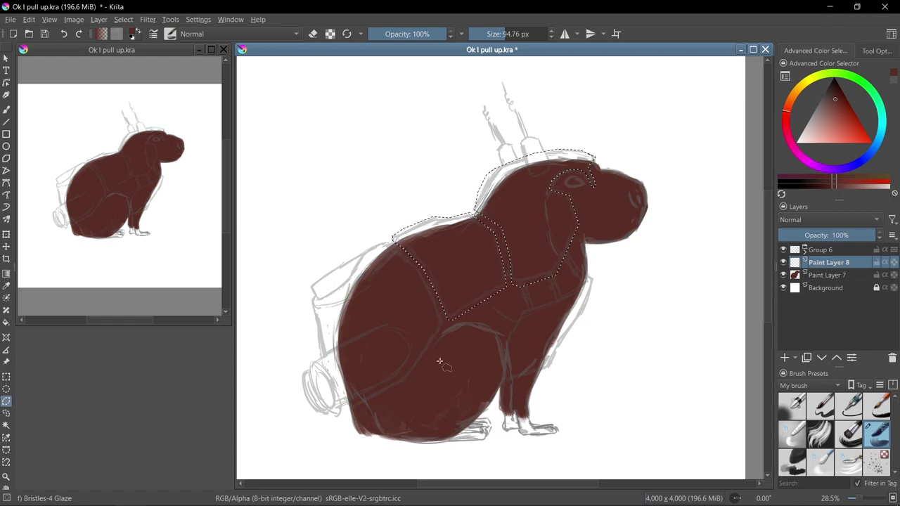
mouse_move(388, 243)
left_mouse_down()
mouse_move(441, 344)
mouse_move(448, 322)
left_mouse_up()
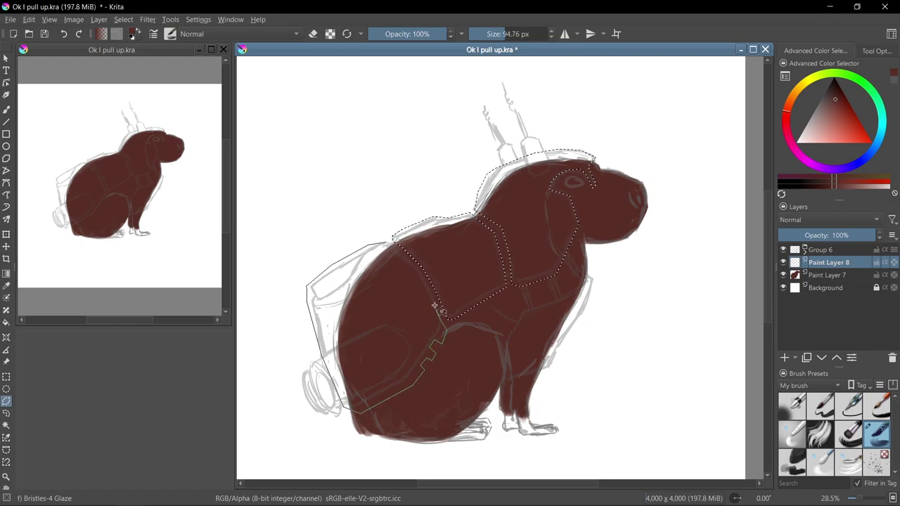
left_click(791, 93)
left_click(858, 134)
left_click(877, 436)
mouse_move(330, 302)
left_mouse_down()
mouse_move(394, 366)
mouse_move(535, 211)
left_mouse_up()
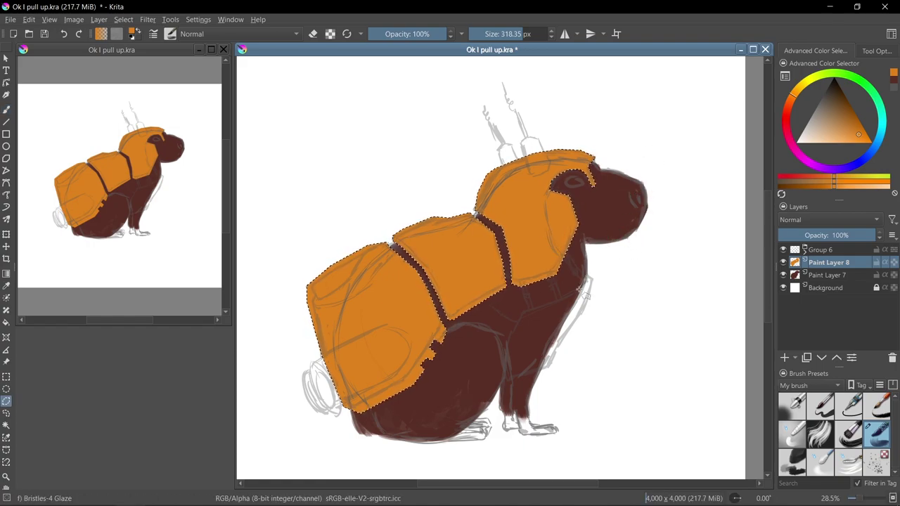
Outline the front leg plate and fill it and the next piece orange on new layers
left_click(5, 401)
left_click_drag(589, 276, 587, 281)
key("shift+BackSpace")
key("ctrl+shift+a")
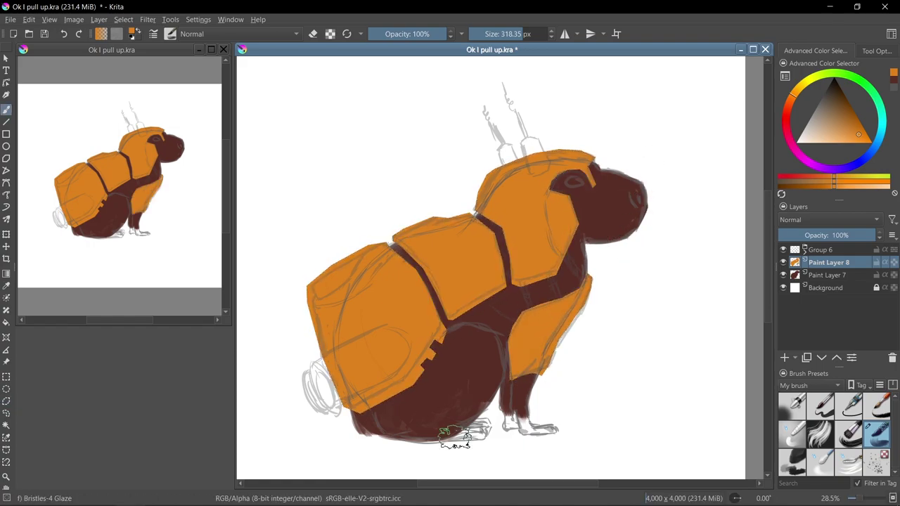
key("Insert")
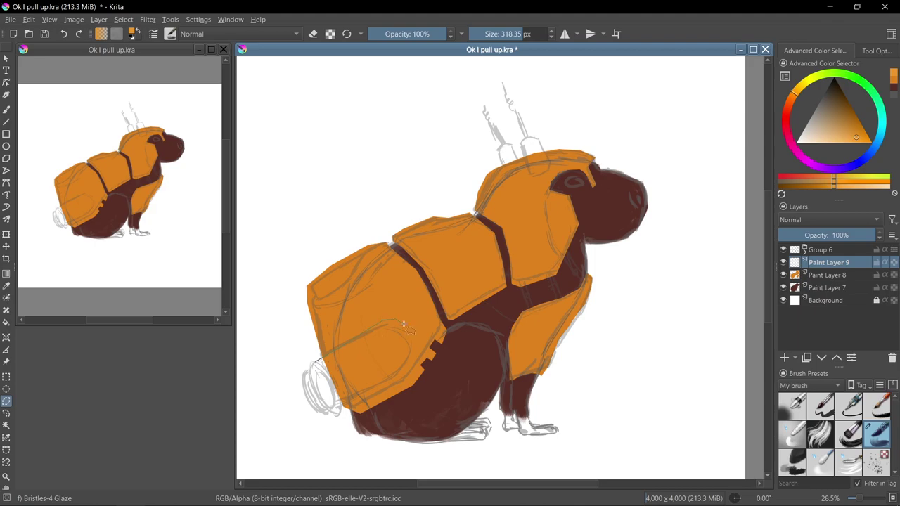
key("shift+BackSpace")
key("ctrl+shift+a")
Fill the rear canister with yellow-orange on a new layer
key("Insert")
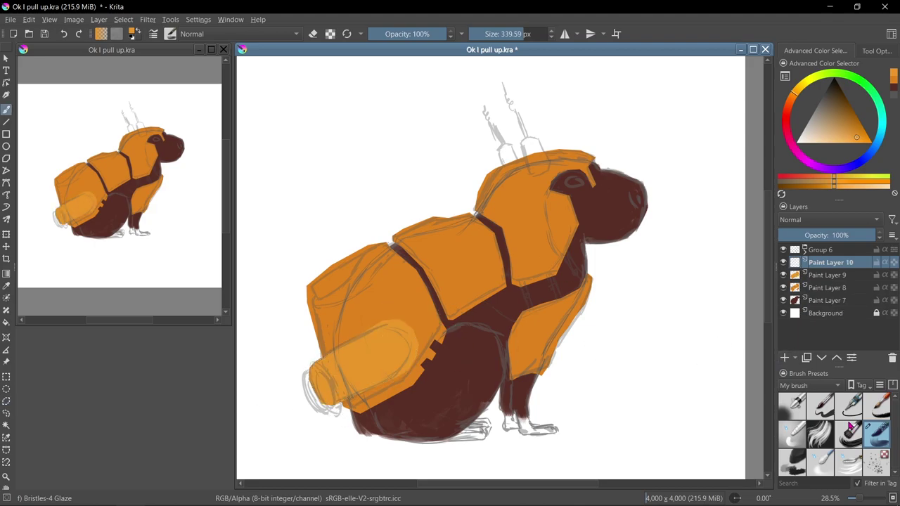
left_click(799, 95)
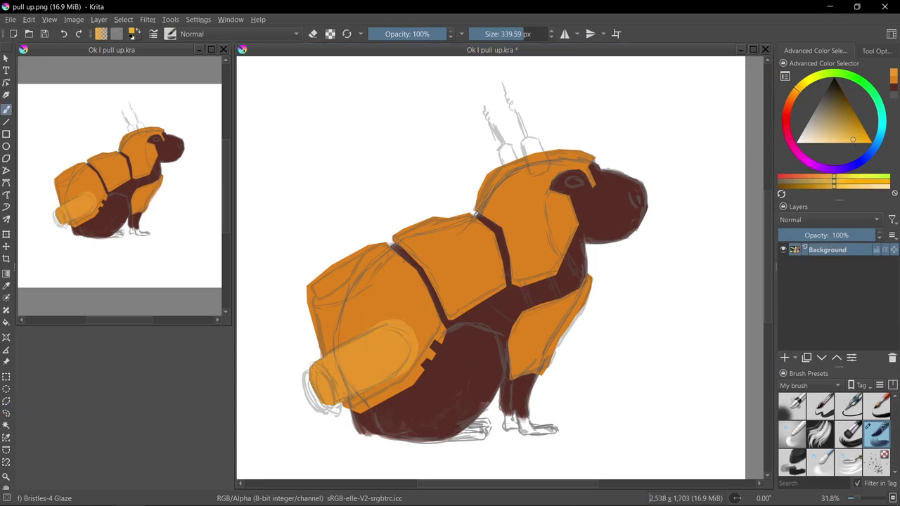
left_click(415, 339)
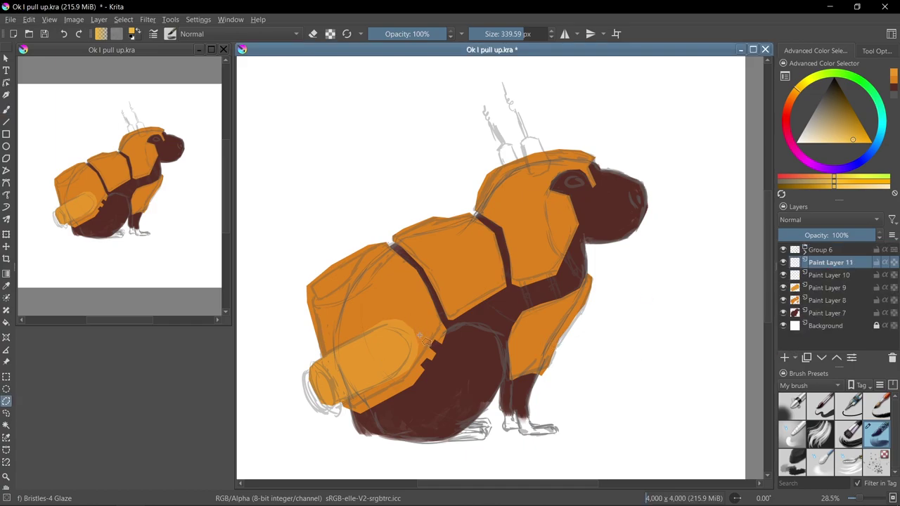
key("shift+BackSpace")
key("ctrl+shift+a")
key("b")
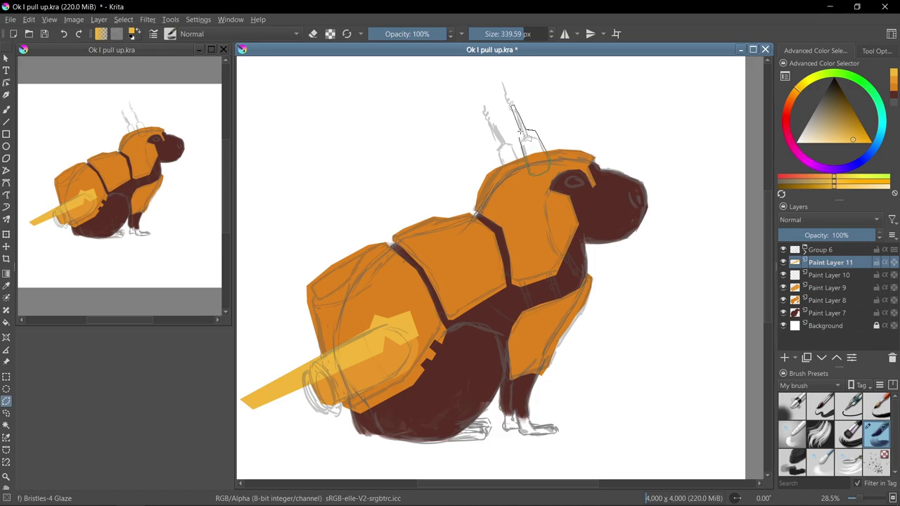
Fill the antenna shape with yellow and clear the selection
key("shift+BackSpace")
key("ctrl+shift+a")
key("b")
key("ctrl+Tab")
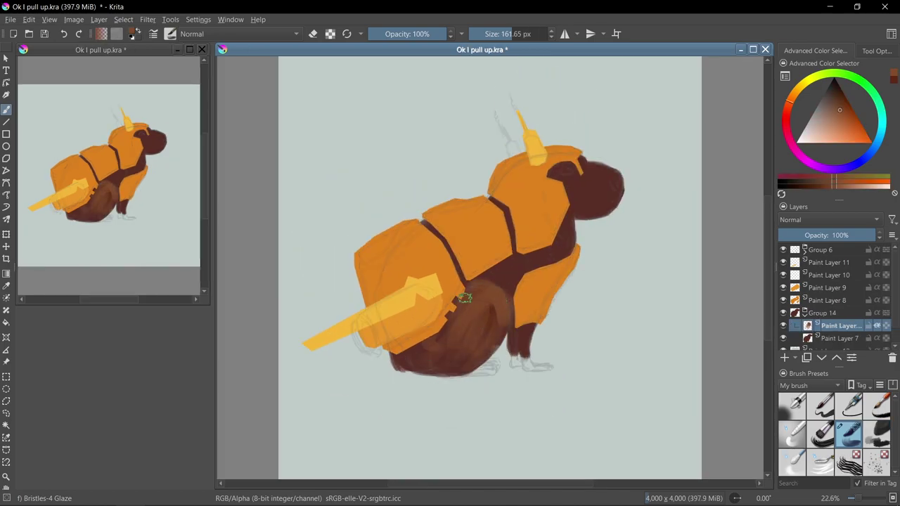
Shade the head, neck, chest and belly with browns sampled from the painting
left_click_drag(465, 298, 450, 366)
mouse_move(577, 211)
left_mouse_down()
mouse_move(618, 190)
mouse_move(563, 253)
mouse_move(430, 367)
left_mouse_up()
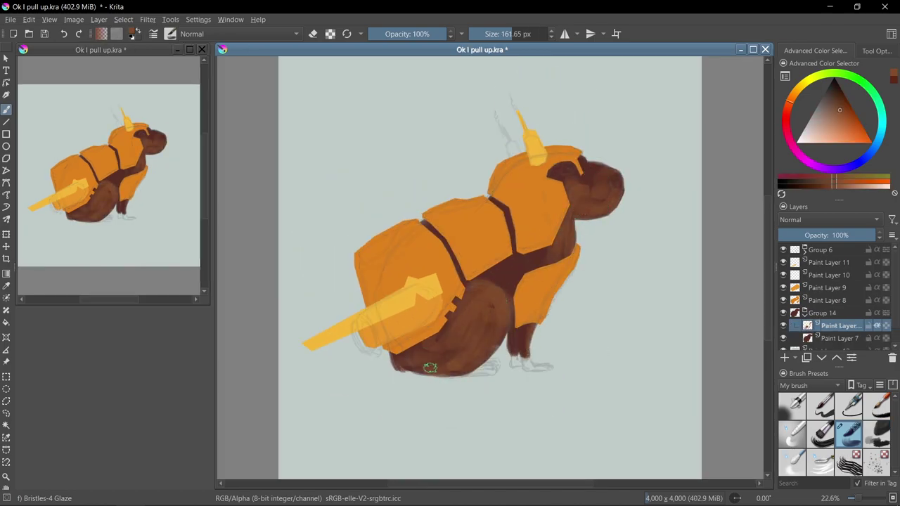
mouse_move(541, 247)
left_mouse_down()
mouse_move(476, 305)
mouse_move(492, 338)
left_mouse_up()
left_click(504, 315, "ctrl")
left_click_drag(485, 302, 457, 358)
left_click(541, 366, "ctrl")
left_click_drag(506, 277, 485, 323)
Darken the capybara's head and nose with a darker brown and smaller brush
left_click(453, 331, "ctrl")
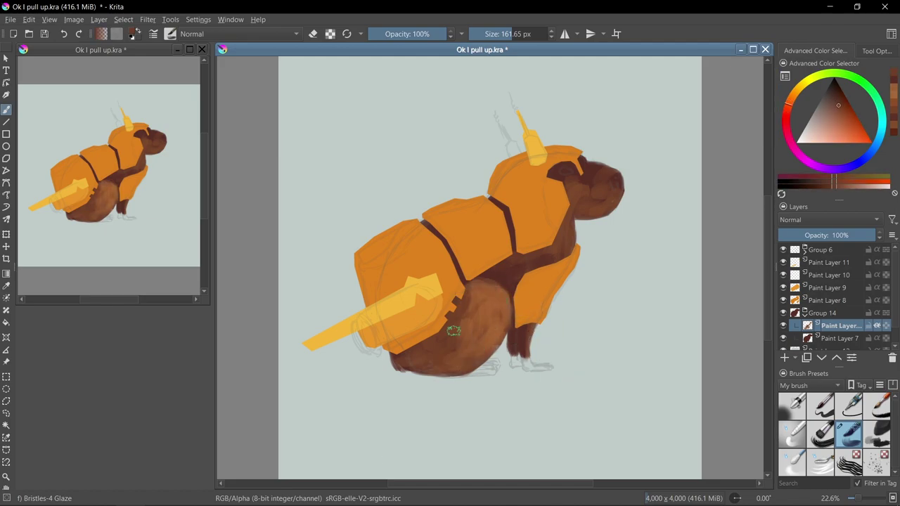
left_click(517, 328, "ctrl")
left_click(597, 192, "ctrl")
mouse_move(593, 169)
left_mouse_down()
mouse_move(619, 197)
mouse_move(604, 214)
mouse_move(613, 211)
left_mouse_up()
left_click(626, 174)
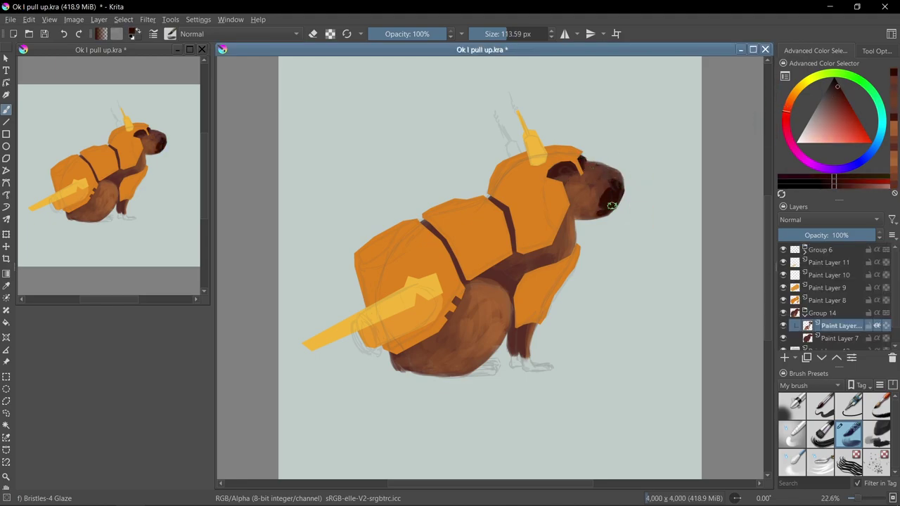
key("bracketleft")
mouse_move(609, 179)
left_mouse_down()
mouse_move(613, 201)
mouse_move(570, 215)
left_mouse_up()
Repaint the belly shading with a lighter brown and slightly larger brush
left_click(587, 214, "ctrl")
key("bracketright")
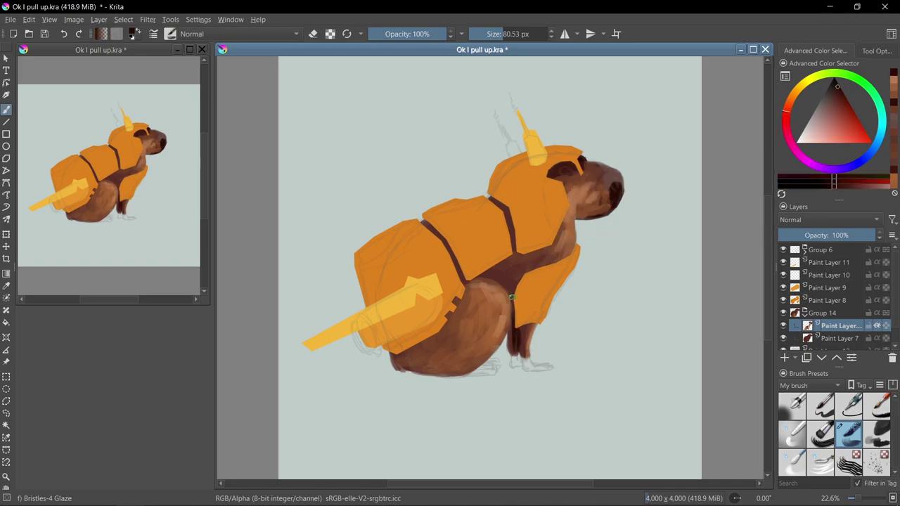
left_click(520, 337, "ctrl")
left_click_drag(510, 299, 483, 330)
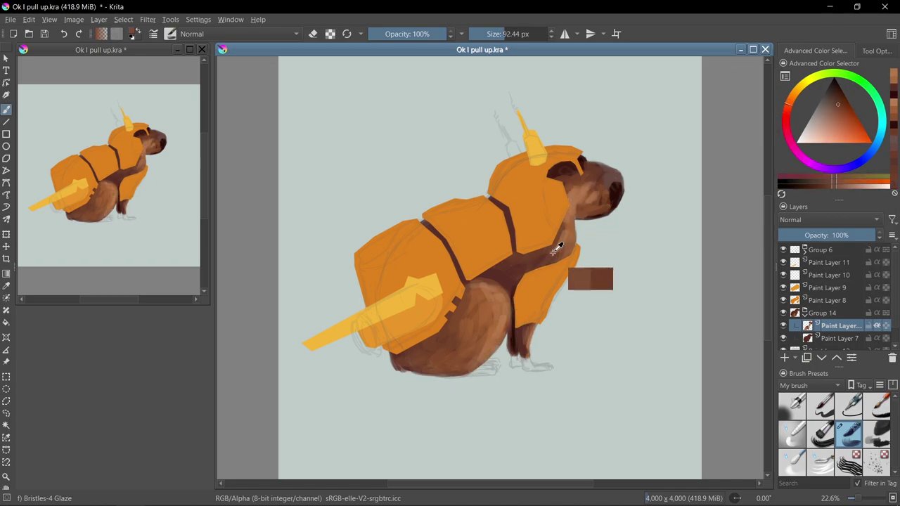
left_click(567, 199, "ctrl")
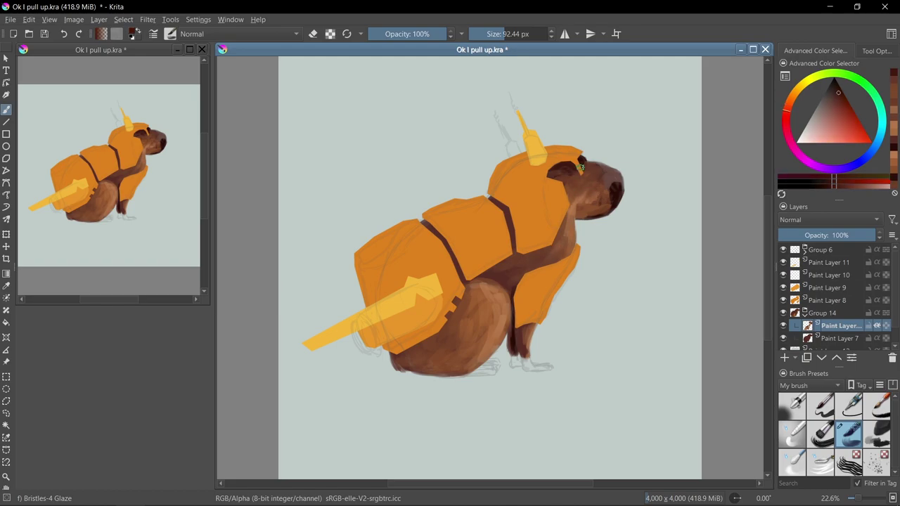
Paint reddish-brown shading on the face and body and darken the lower belly edge
scroll(590, 211, "up", 2)
left_click(609, 220, "ctrl")
left_click(609, 220, "ctrl")
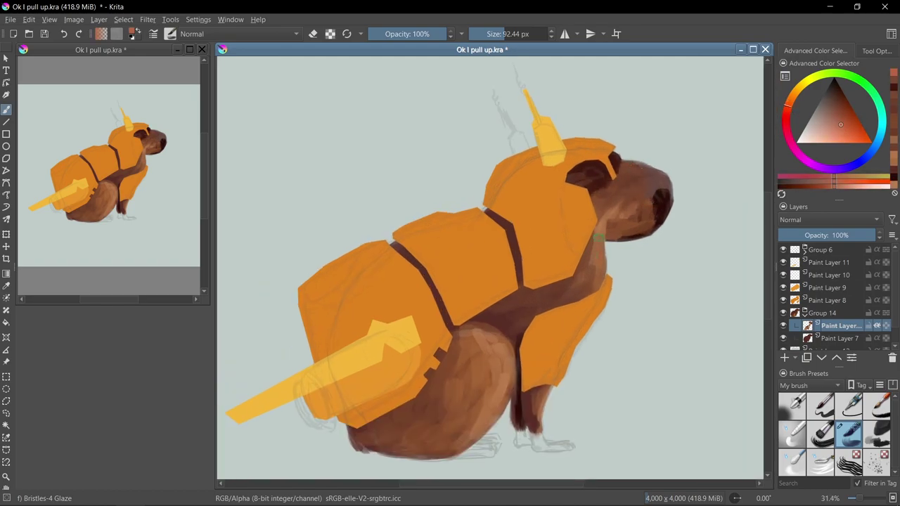
left_click(509, 331, "ctrl")
left_click(628, 191, "ctrl")
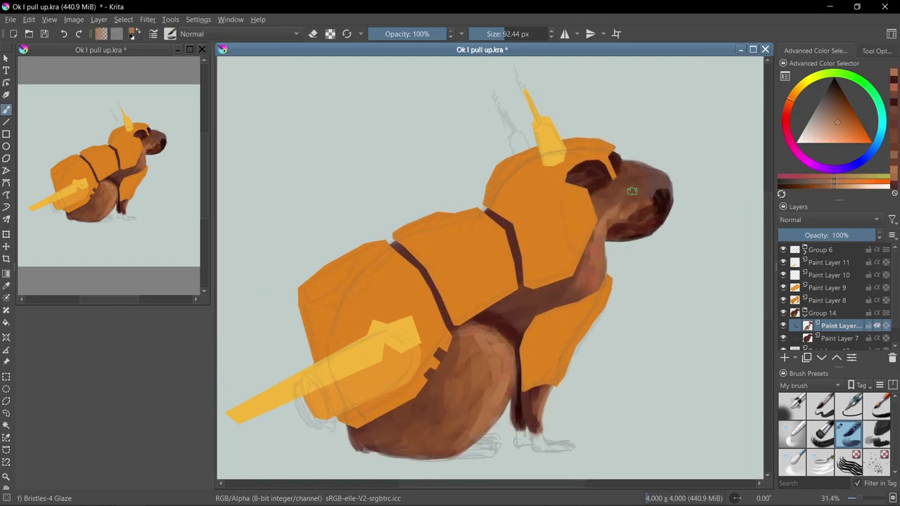
mouse_move(507, 338)
left_mouse_down()
mouse_move(492, 327)
mouse_move(367, 436)
mouse_move(455, 457)
left_mouse_up()
left_click(366, 437, "ctrl")
Cover the strap under the armour, paint dark brown feet on a new layer, and stroke the neck
left_click(553, 296, "ctrl")
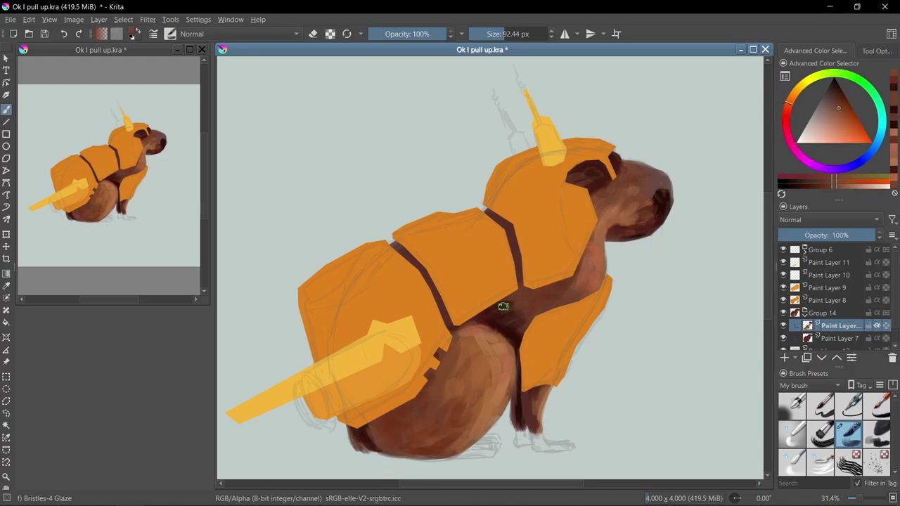
left_click_drag(502, 307, 568, 302)
key("Page_Down")
key("Page_Down")
mouse_move(519, 436)
left_mouse_down()
mouse_move(528, 445)
mouse_move(485, 454)
left_mouse_up()
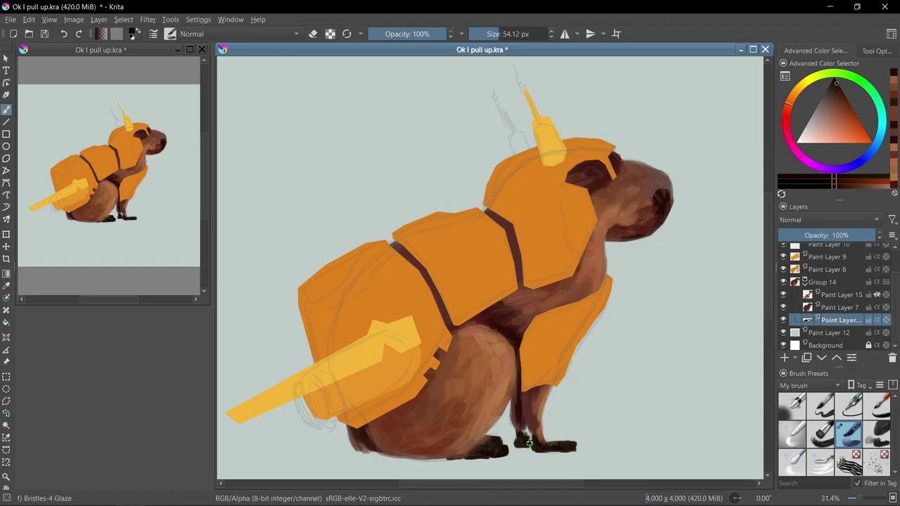
left_click(521, 317, "ctrl")
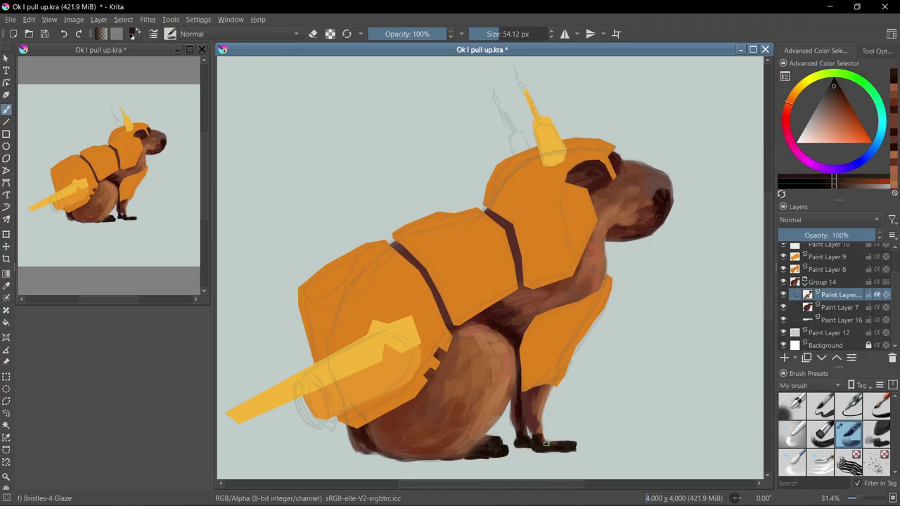
key("Page_Up")
key("Page_Up")
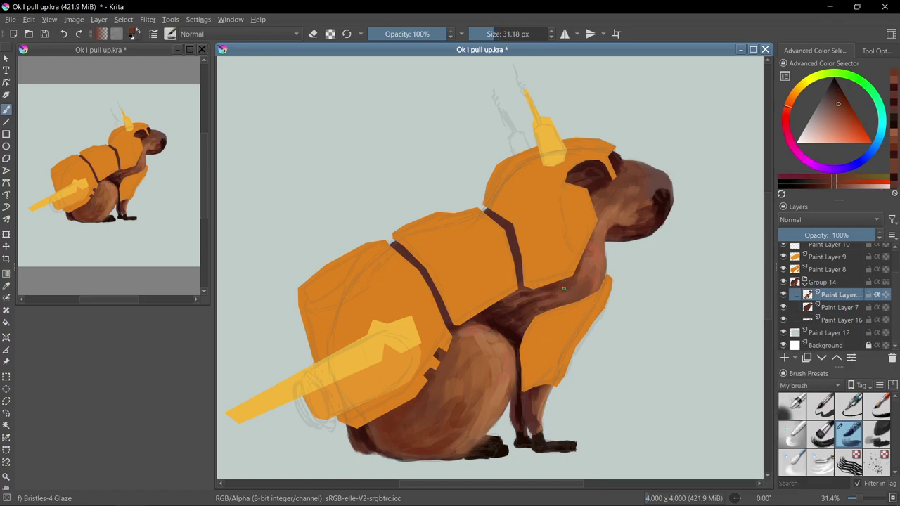
left_click_drag(594, 225, 598, 278)
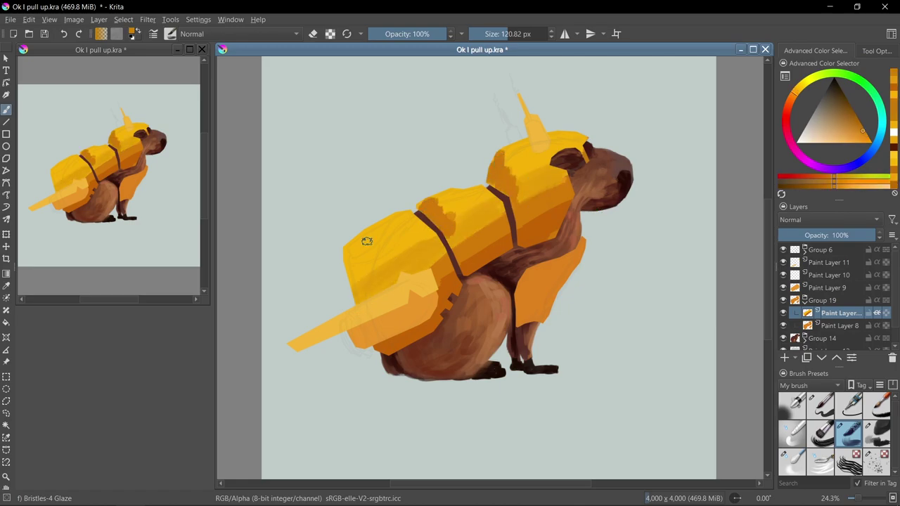
Repaint the rear piece's hilt and blade in reddish-brown with the glaze brush
left_click(792, 432)
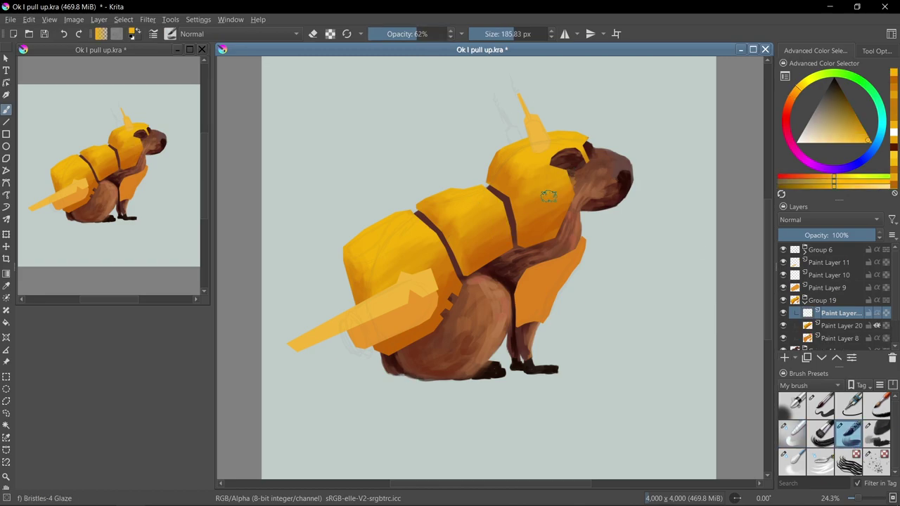
left_click(422, 323, "ctrl")
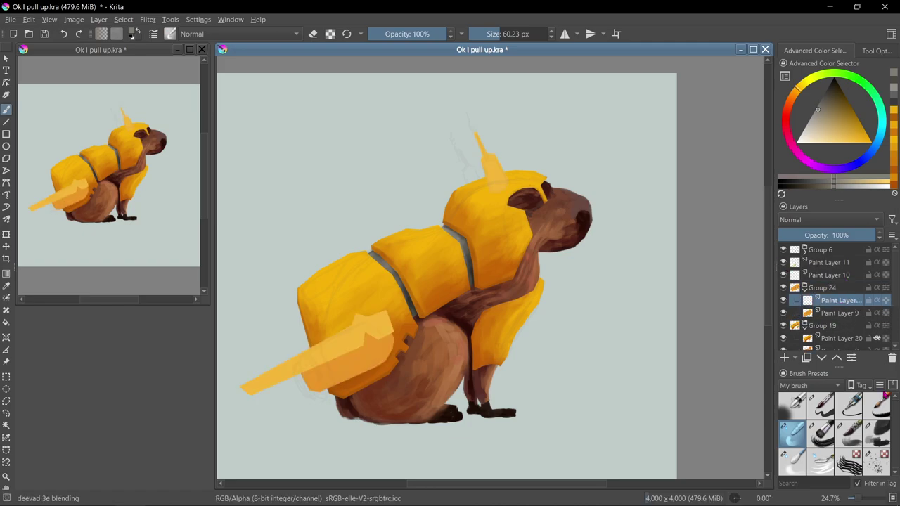
key("slash")
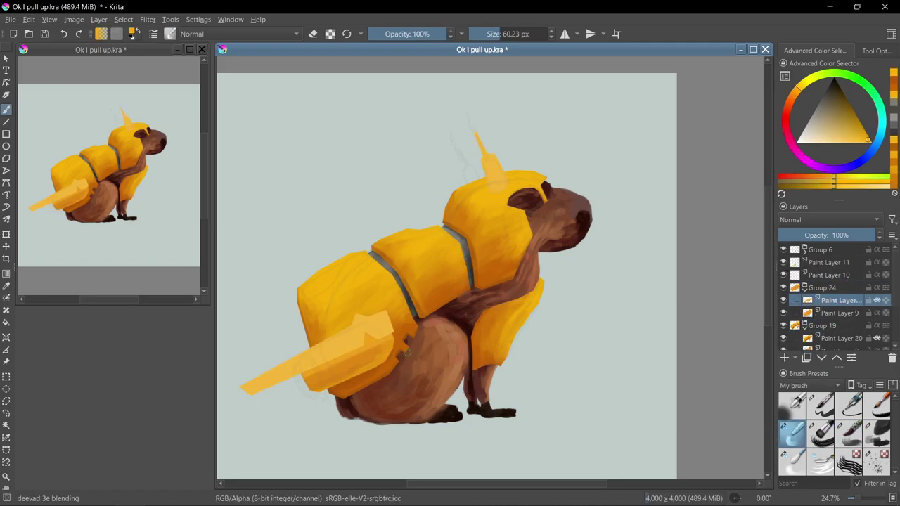
scroll(634, 335, "up", 1)
key("slash")
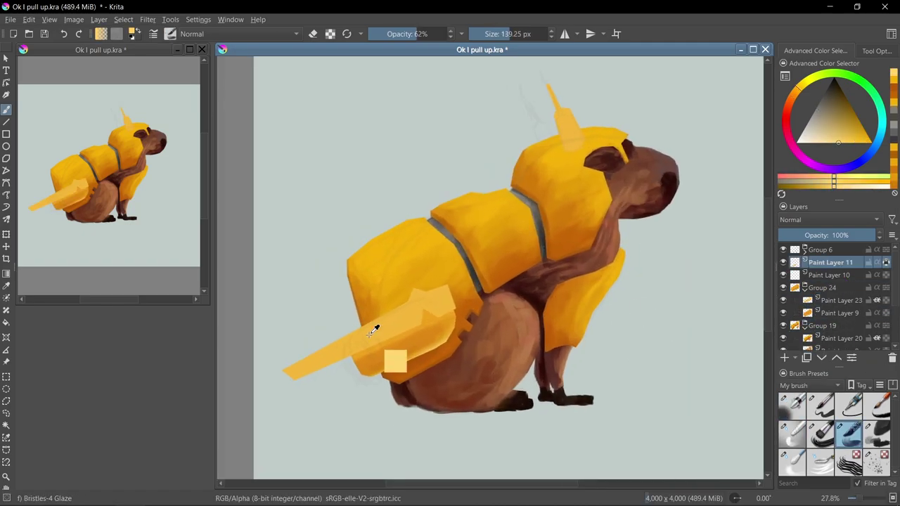
left_click_drag(412, 298, 450, 303)
left_click_drag(295, 369, 408, 316)
scroll(407, 315, "up", 1)
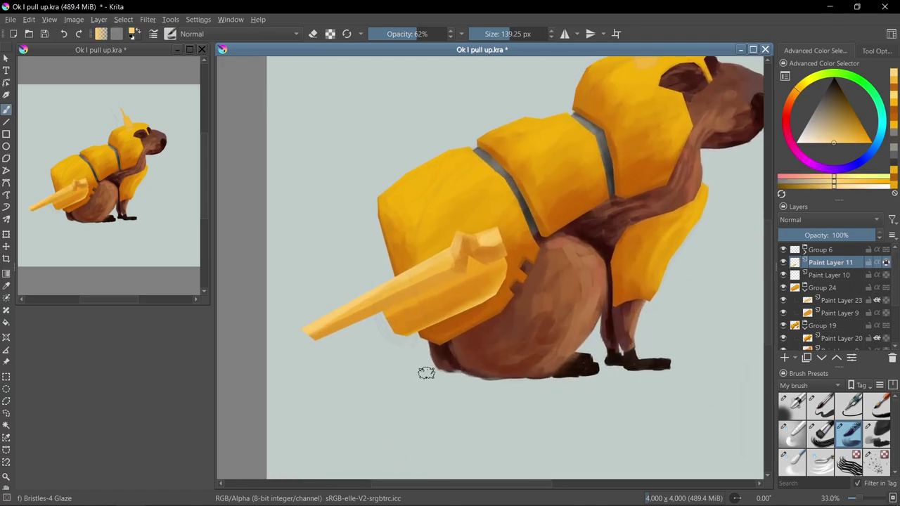
Add lighter orange strokes to the hilt top and darken the blade
left_click_drag(514, 281, 476, 246)
left_click(485, 248, "ctrl")
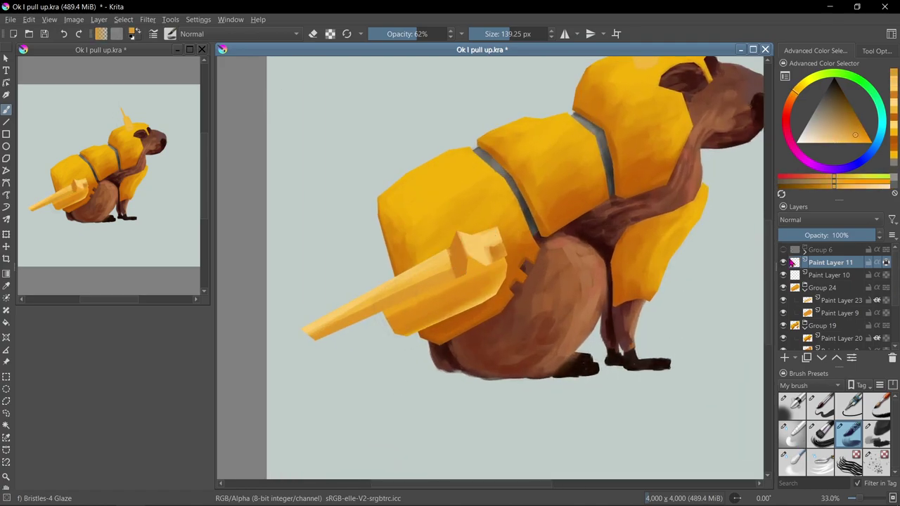
left_click(361, 301, "ctrl")
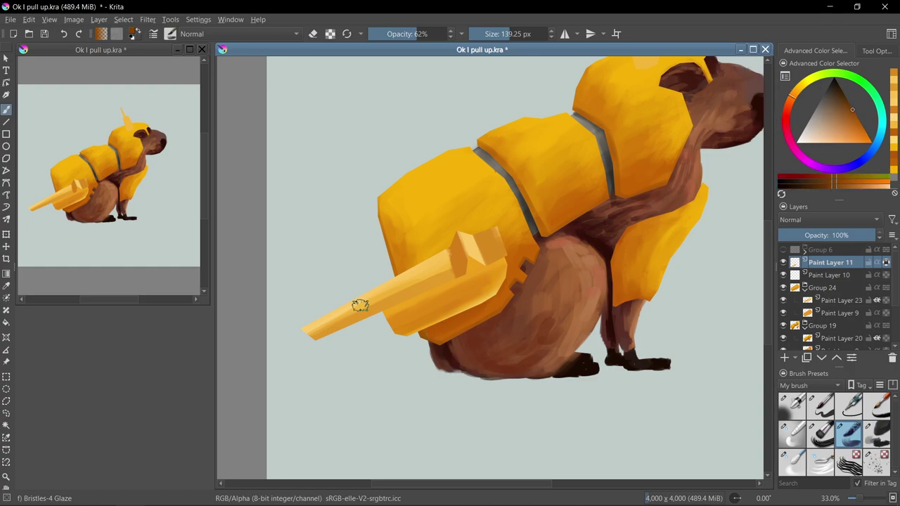
left_click_drag(346, 325, 474, 258)
left_click(483, 262, "ctrl")
left_click(483, 262, "ctrl")
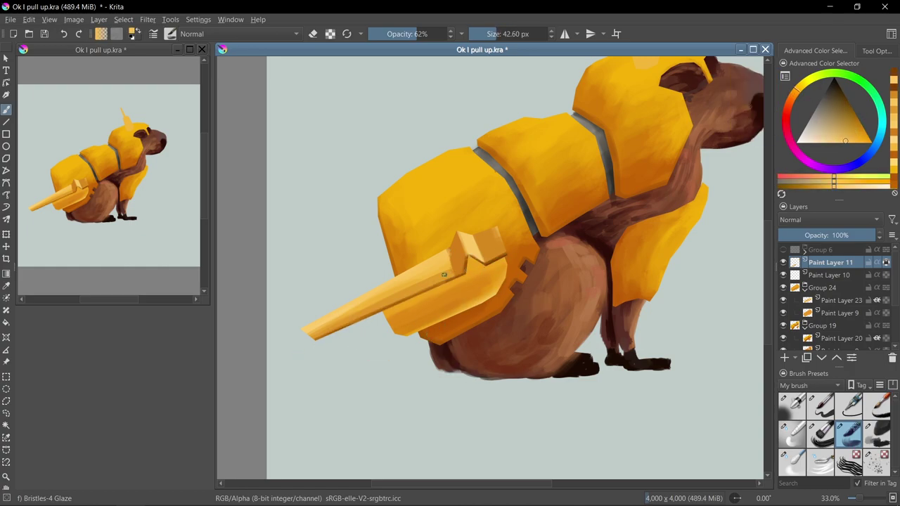
mouse_move(468, 298)
left_mouse_down()
mouse_move(492, 276)
mouse_move(500, 245)
left_mouse_up()
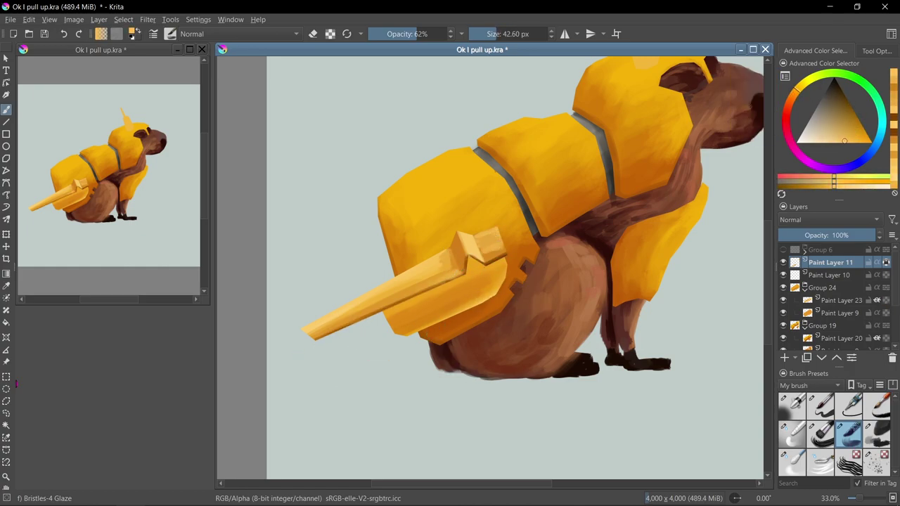
Darken the blade's lower edge inside a polygonal selection on a new Multiply layer
left_click(6, 401)
left_click(476, 233)
left_click(498, 229)
key("Insert")
key("alt+shift+m")
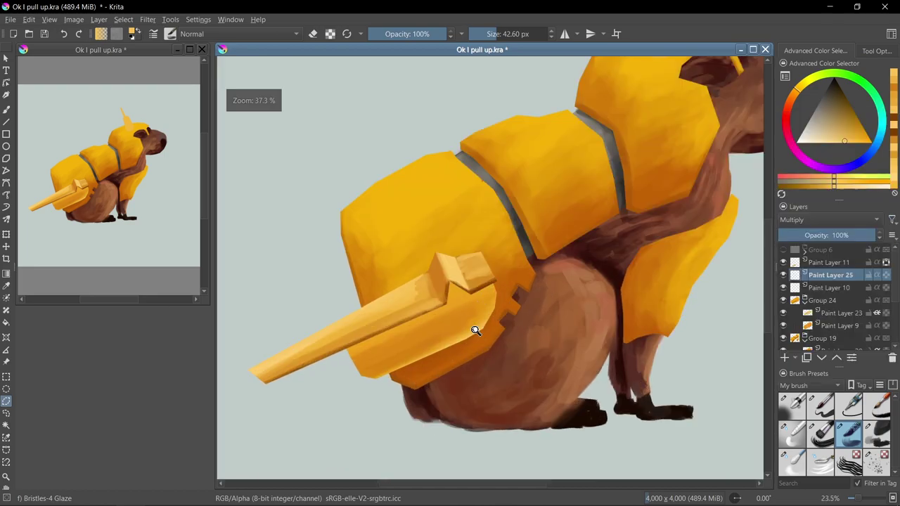
scroll(476, 328, "up", 3)
key("b")
left_click_drag(502, 276, 320, 344)
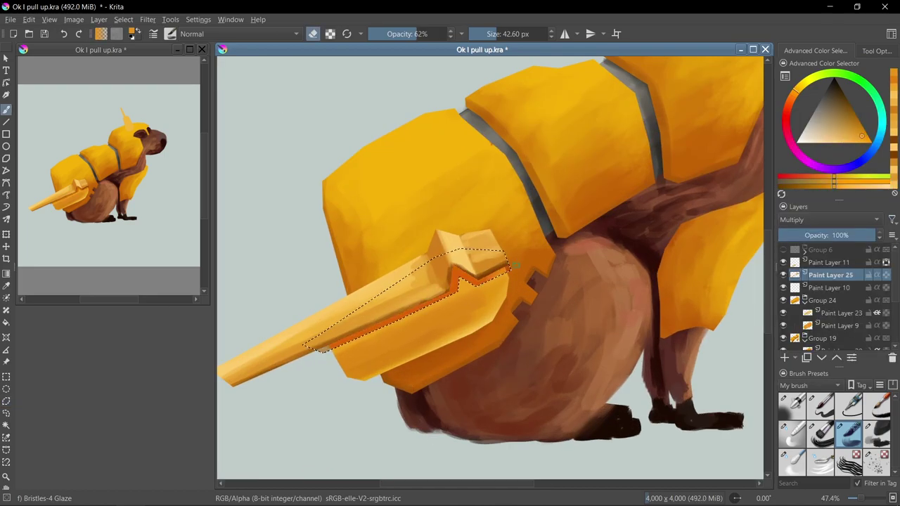
left_click_drag(379, 295, 311, 351)
key("ctrl+shift+a")
scroll(311, 352, "down", 2)
key("e")
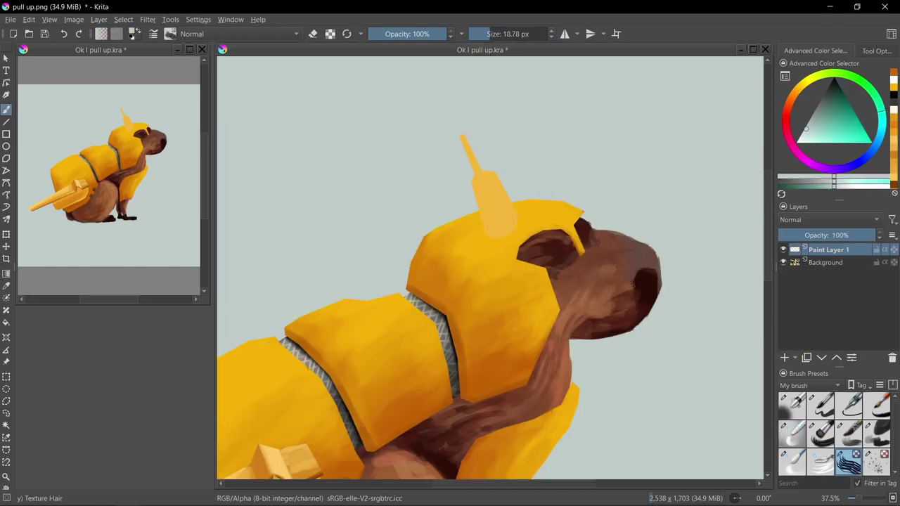
Group the eye layer as 'Eye' and repaint the ear a lighter brown-orange
key("ctrl+shift+g")
type("E")
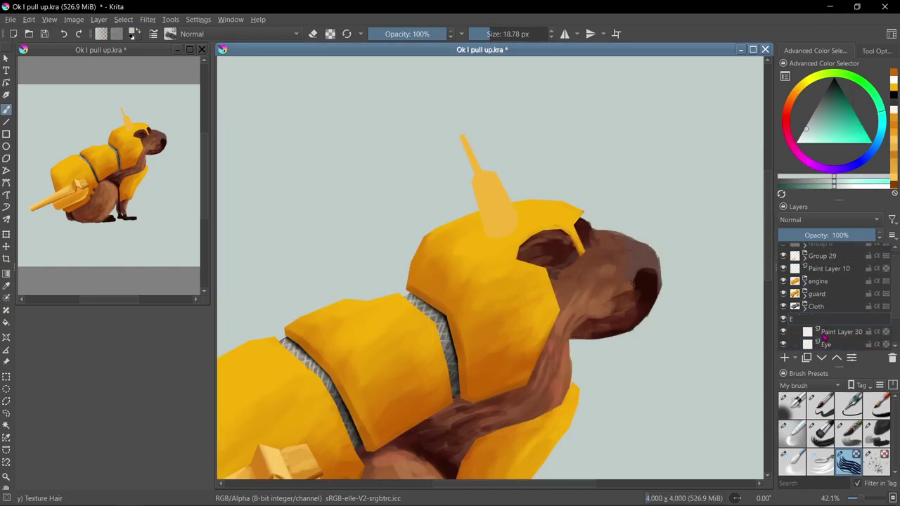
type("ye")
key("Return")
left_click(848, 432)
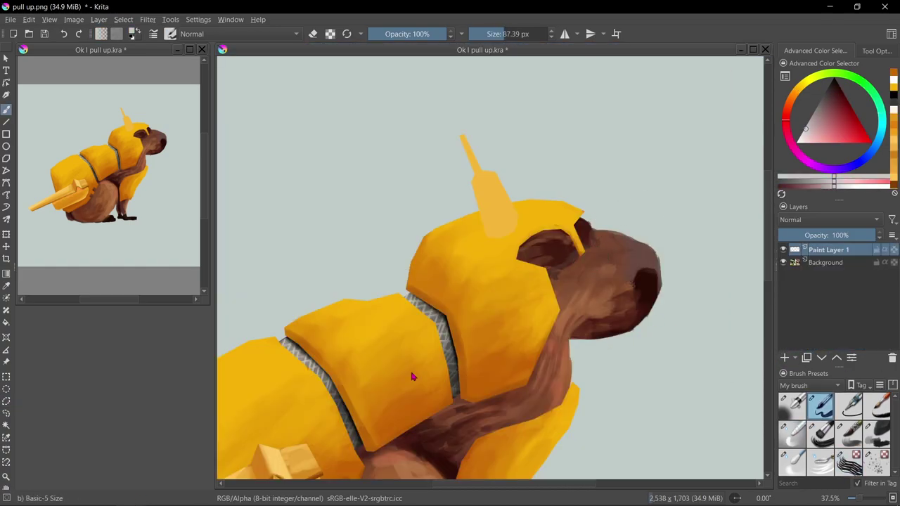
left_click(580, 241, "ctrl")
mouse_move(580, 241)
left_mouse_down()
mouse_move(537, 256)
mouse_move(571, 244)
left_mouse_up()
key("slash")
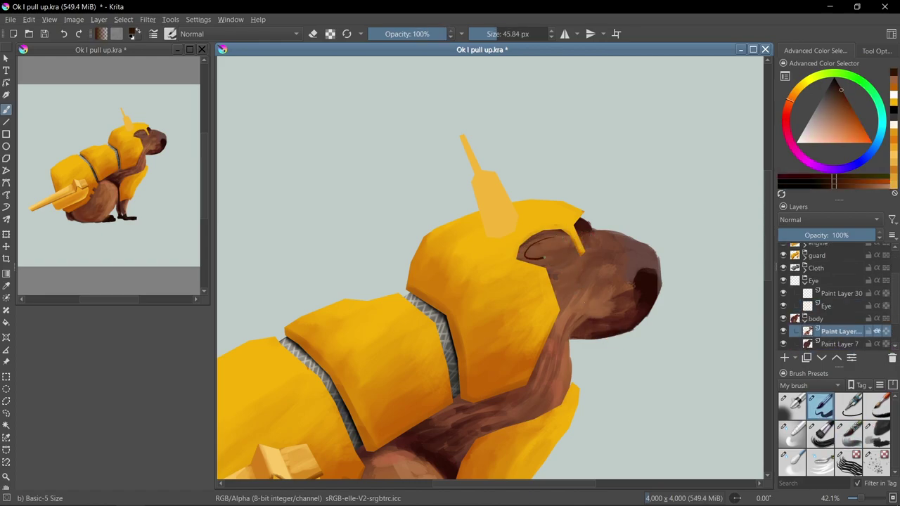
Add a new layer above the eye and fill the eye with dark red
key("minus")
key("ctrl+t")
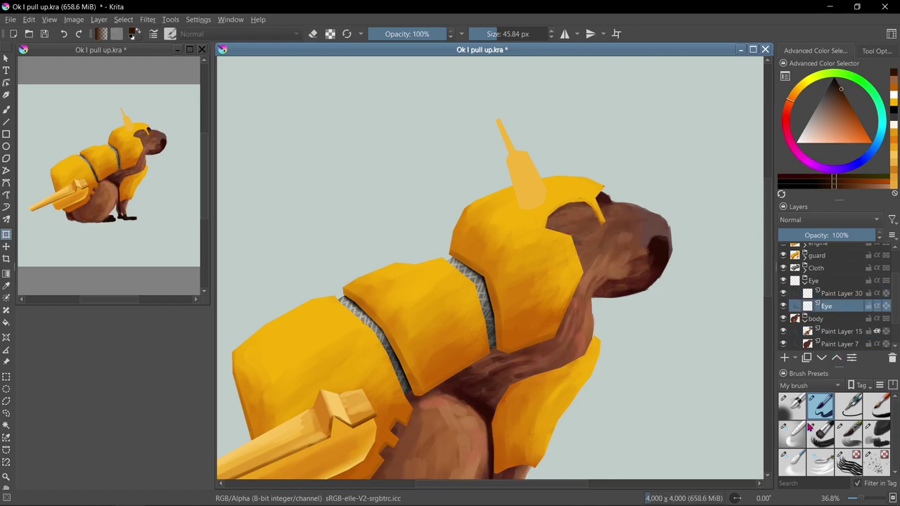
key("b")
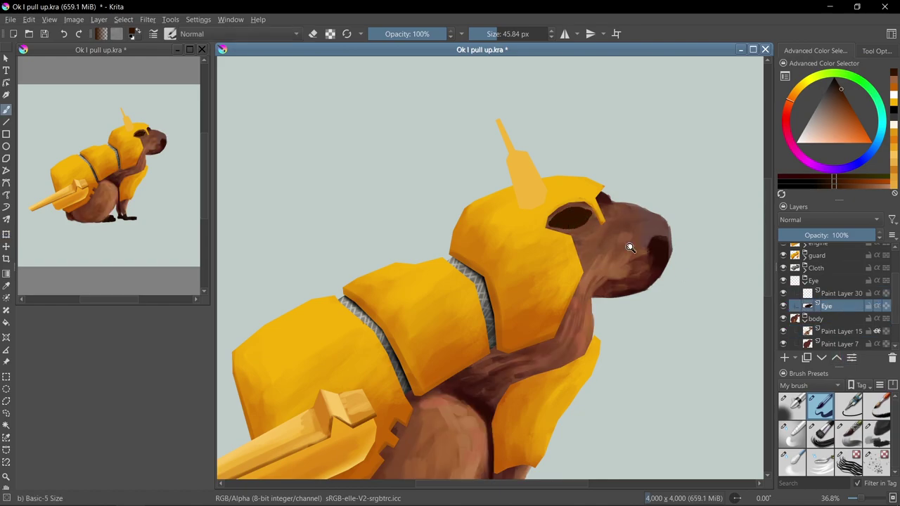
left_click_drag(630, 247, 607, 295)
key("Insert")
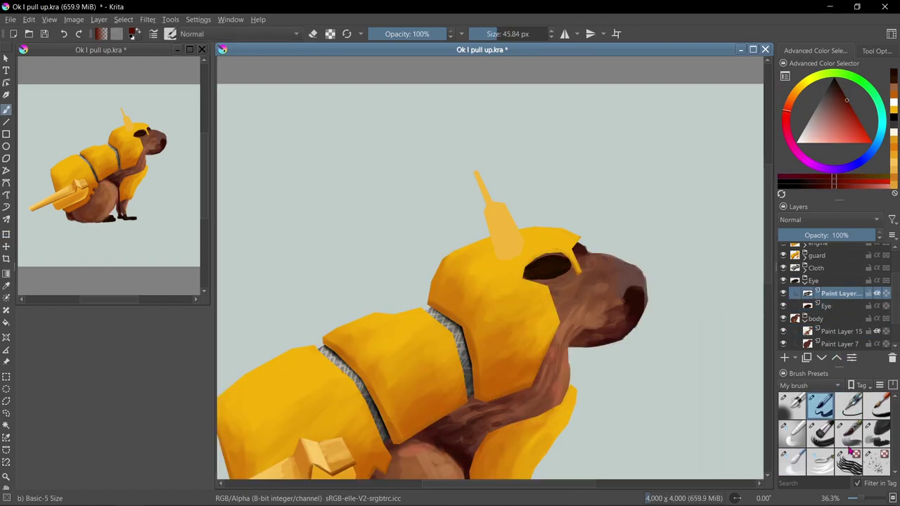
left_click(848, 430)
mouse_move(534, 272)
left_mouse_down()
mouse_move(568, 269)
mouse_move(539, 272)
left_mouse_up()
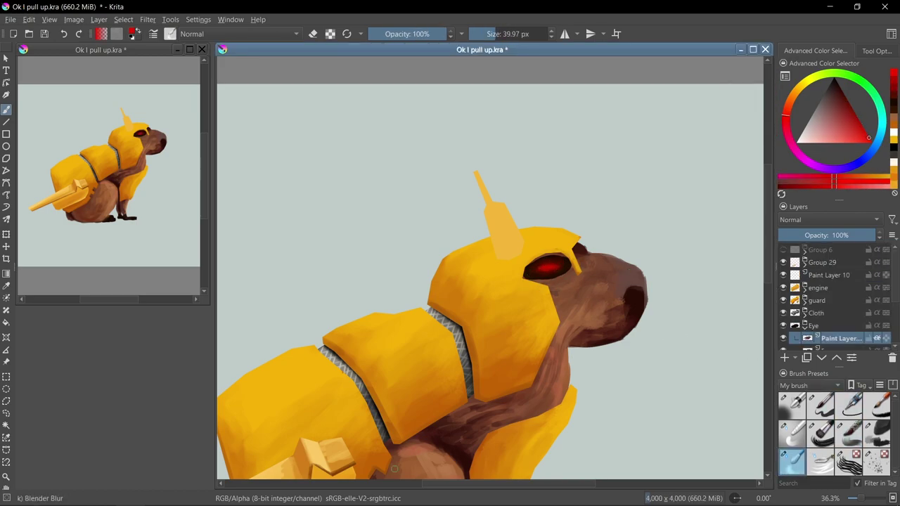
Erase the red glow along the eye's lower edge with the fine liner brush
left_click(793, 404)
scroll(808, 295, "down", 2)
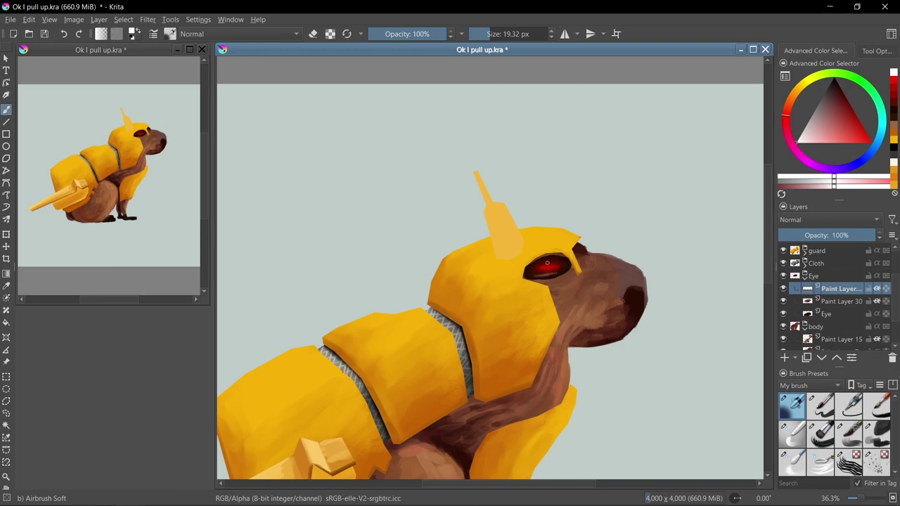
key("minus")
left_click(848, 404)
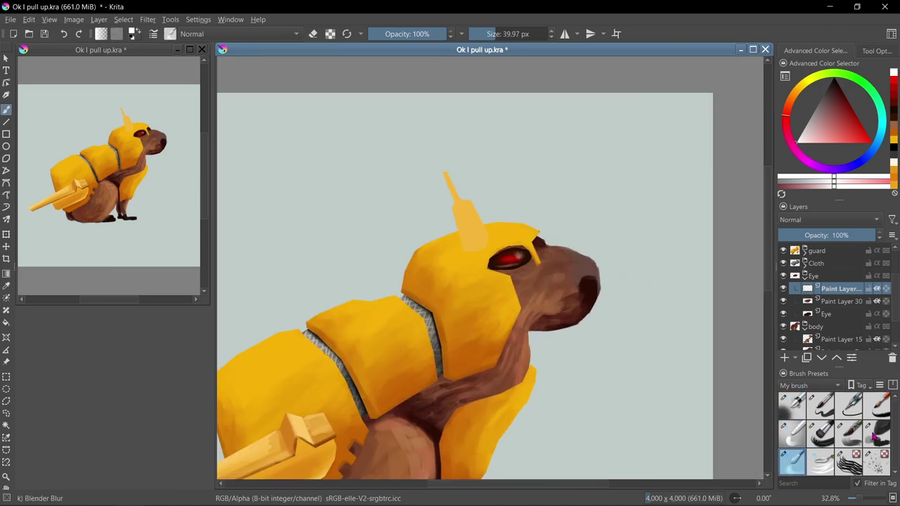
key("e")
left_click_drag(527, 265, 497, 265)
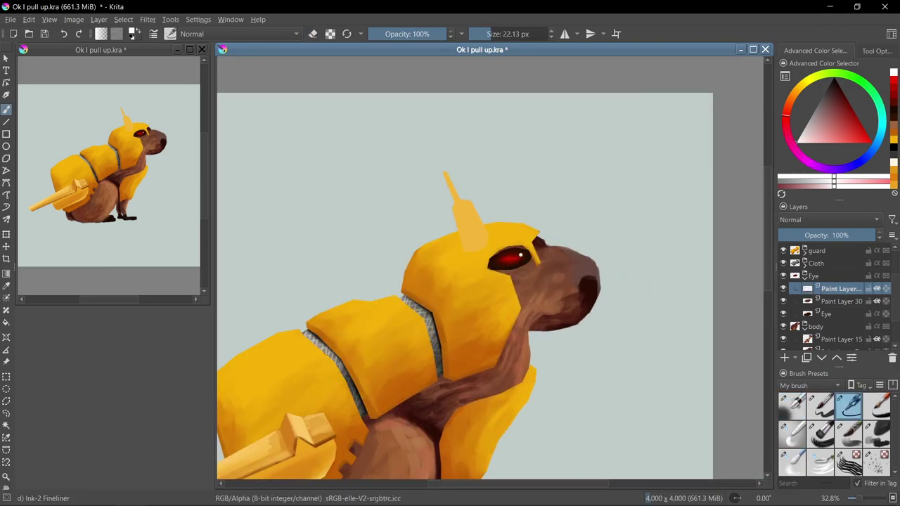
Zoom out, choose a blur blending brush and make the Eye group the working layer
key("minus")
left_click(792, 464)
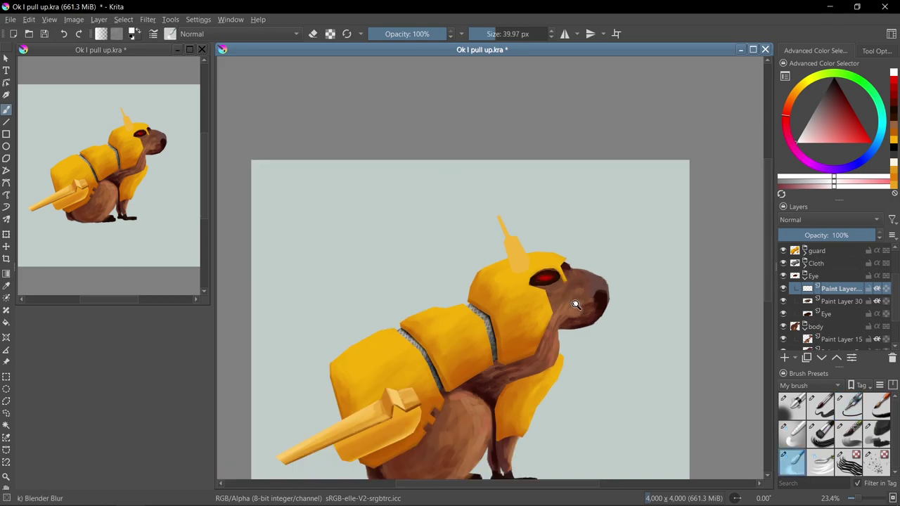
scroll(576, 305, "up", 3)
left_click(813, 275)
Paint tan-orange hair-texture fur strokes around and below the eye on the Eye group's paint layer
left_click(792, 404)
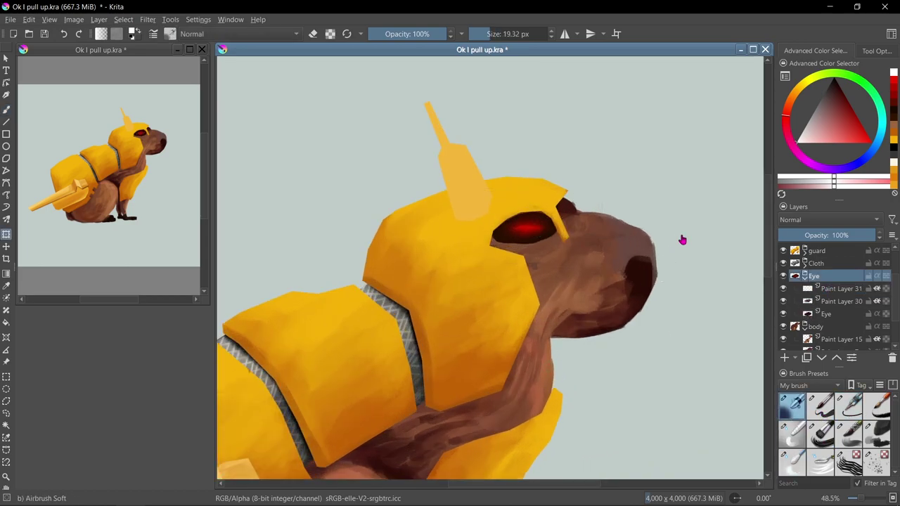
key("Page_Down")
mouse_move(543, 193)
left_mouse_down()
mouse_move(556, 240)
mouse_move(633, 176)
left_mouse_up()
key("ctrl+t")
scroll(836, 309, "down", 1)
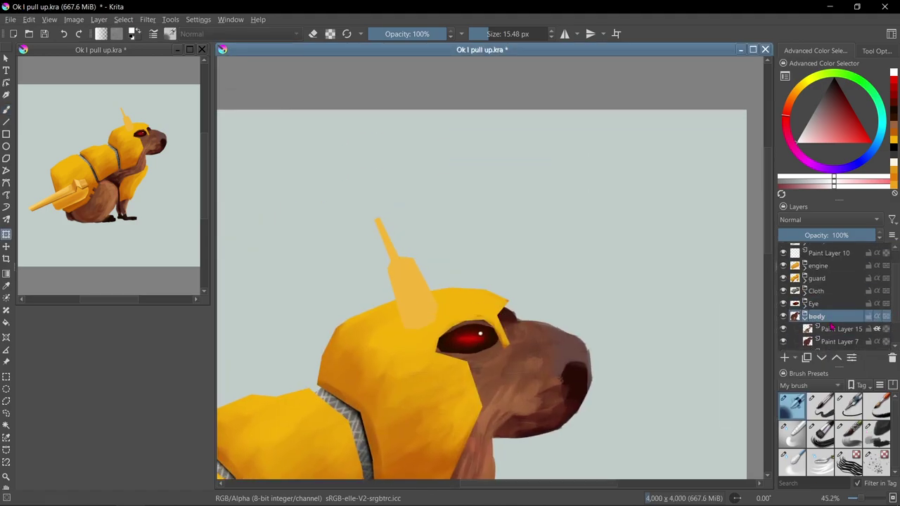
left_click(848, 464)
left_click(462, 324, "ctrl")
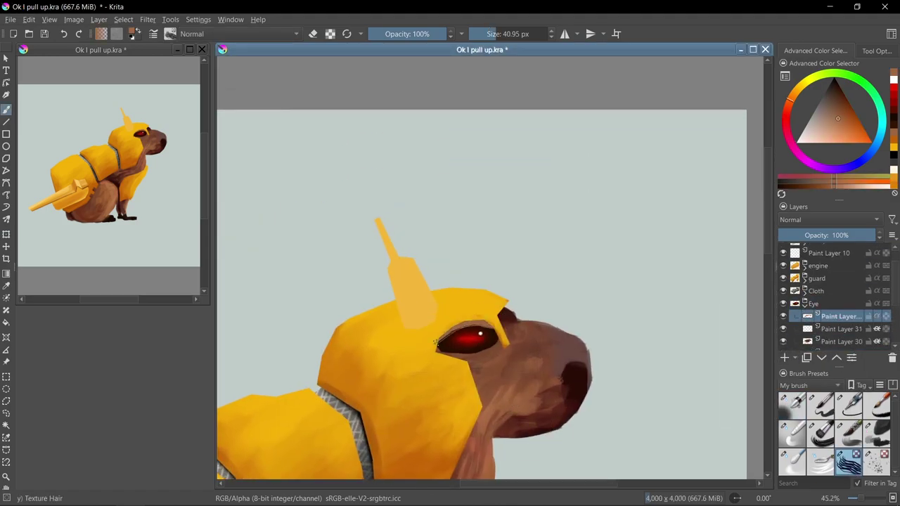
left_click_drag(492, 355, 450, 330)
Lasso-select the eye opening, paint a blue rim on its top, right and bottom, then deselect
left_click(6, 401)
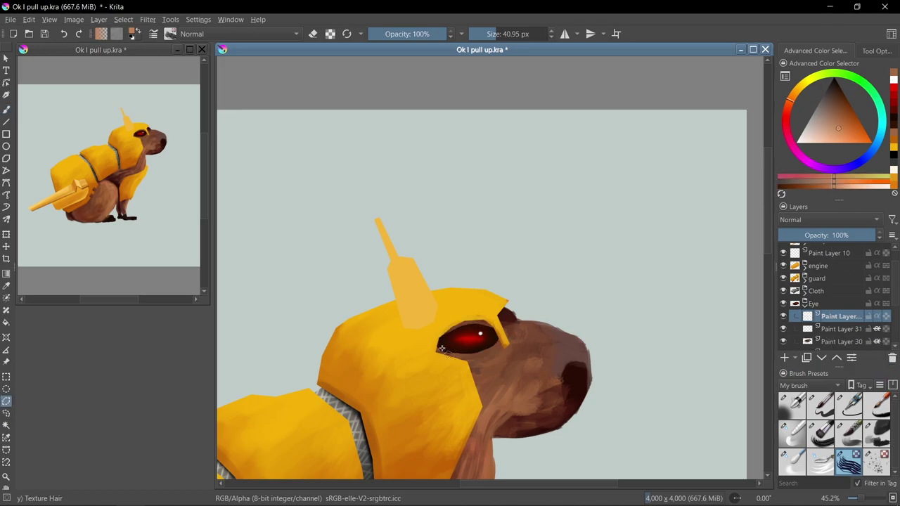
left_click(820, 406)
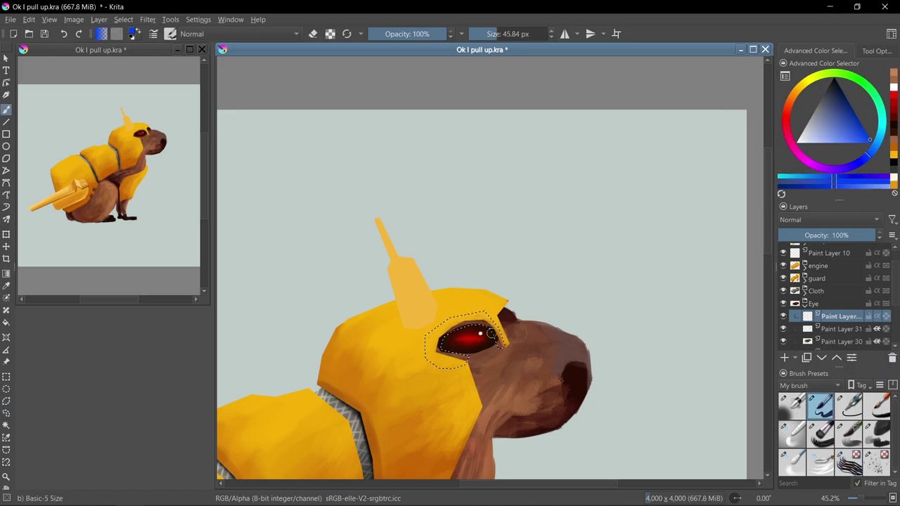
left_click(869, 140)
left_click_drag(440, 348, 501, 344)
scroll(461, 351, "up", 2)
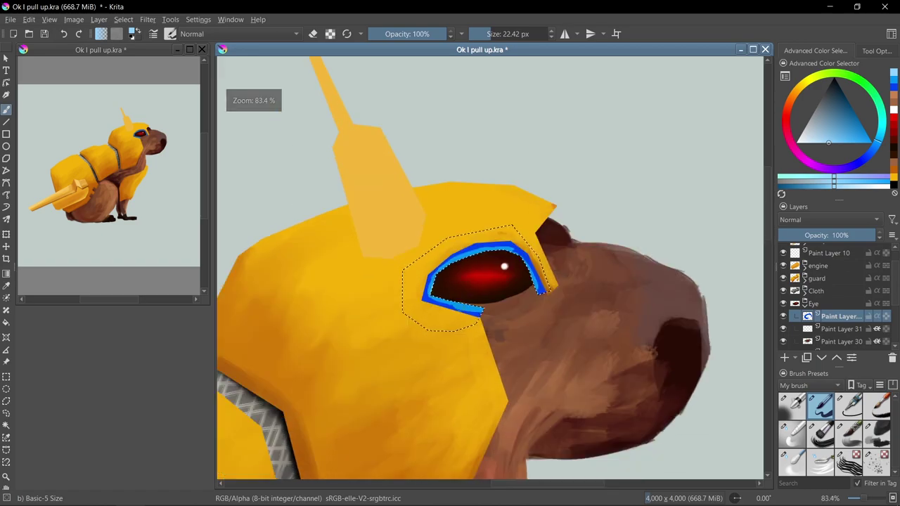
left_click_drag(517, 246, 543, 292)
left_click_drag(425, 301, 483, 309)
left_click(424, 278, "ctrl")
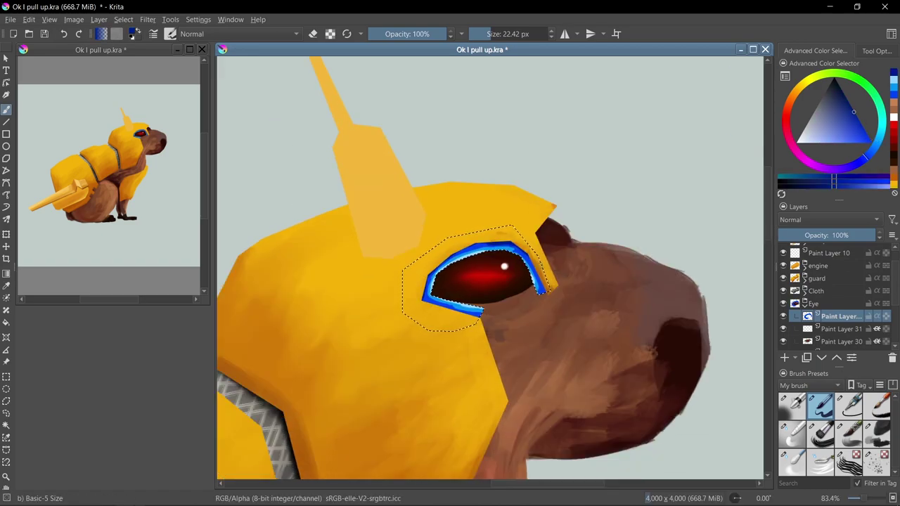
key("ctrl+shift+a")
Switch to a smaller blending brush
scroll(450, 295, "down", 5)
scroll(483, 337, "up", 4)
key("/")
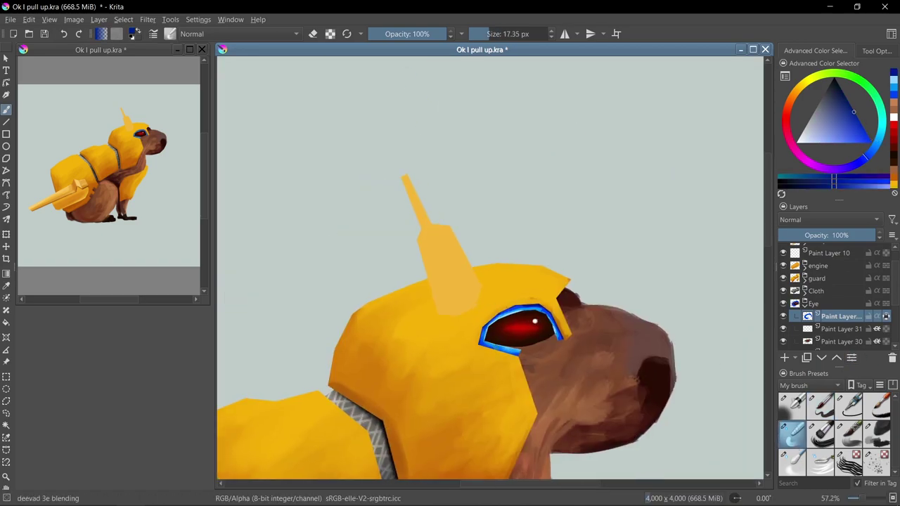
scroll(695, 315, "down", 3)
scroll(642, 316, "up", 2)
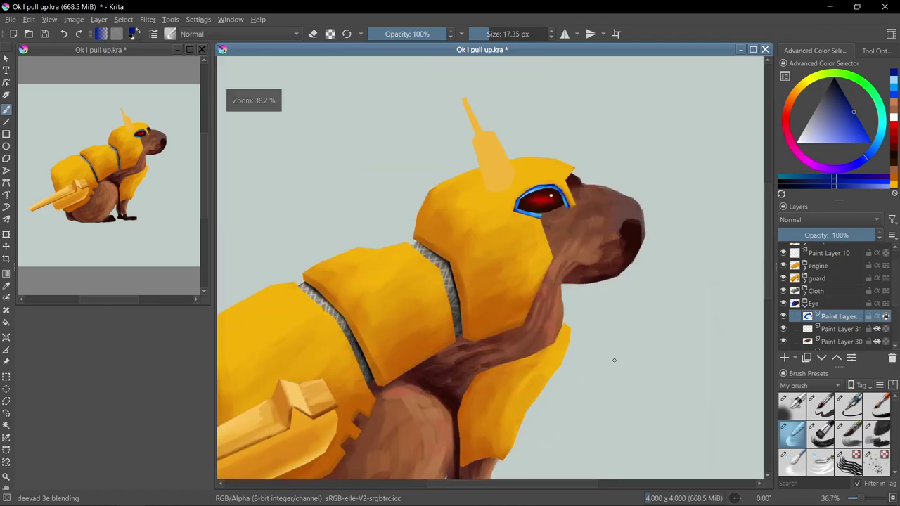
scroll(838, 295, "down", 3)
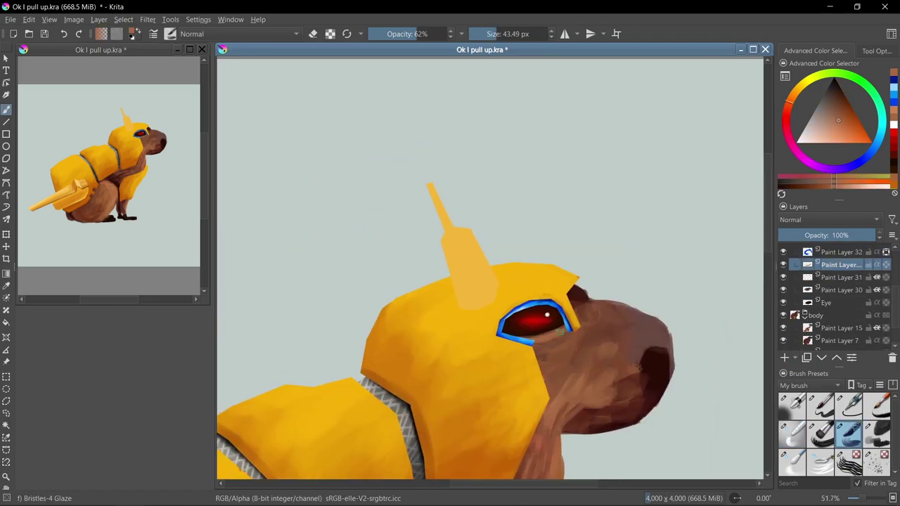
Sample orange-brown from the fur and paint a thin light-brown lid line under the eye
left_click(675, 378, "ctrl")
scroll(647, 289, "up", 1)
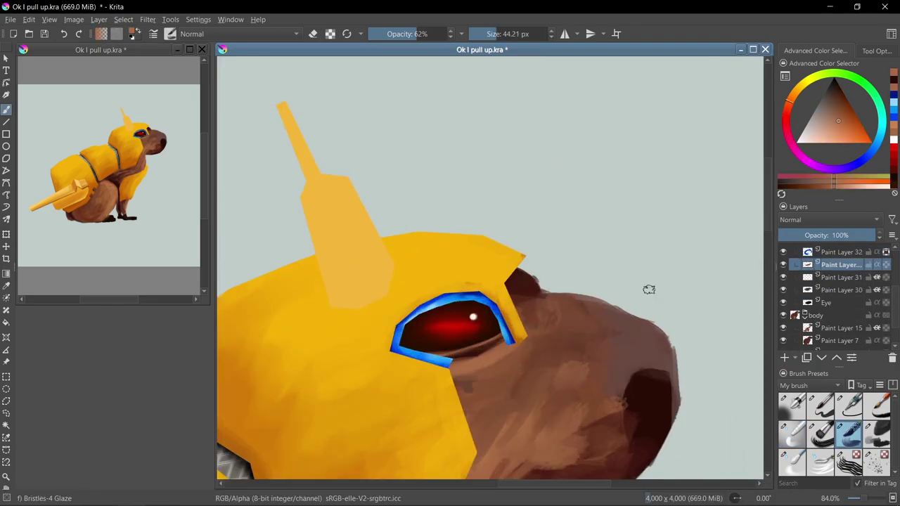
scroll(625, 253, "up", 1)
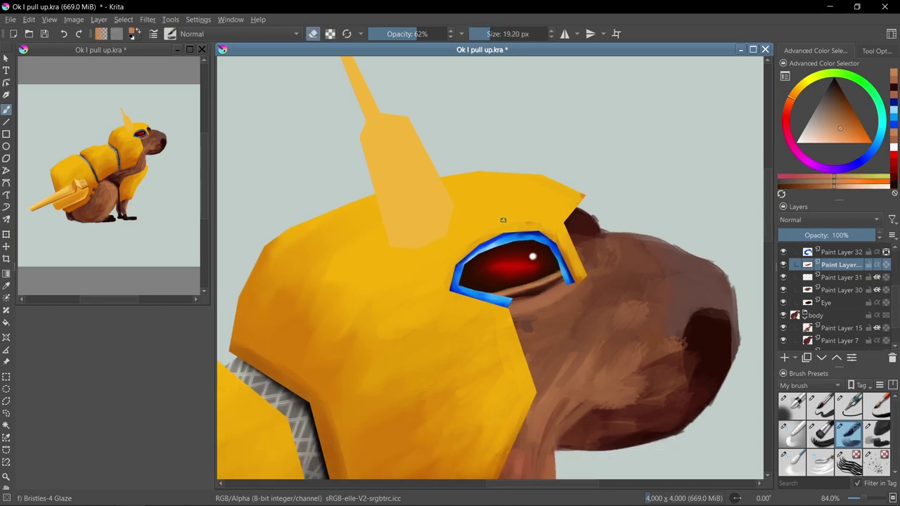
left_click(556, 270, "ctrl")
scroll(574, 325, "down", 5)
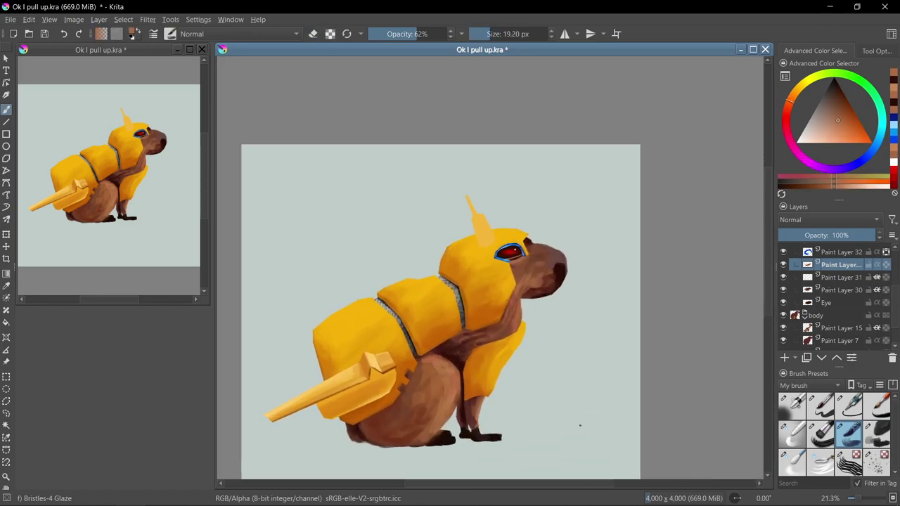
scroll(580, 425, "up", 1)
scroll(506, 270, "up", 4)
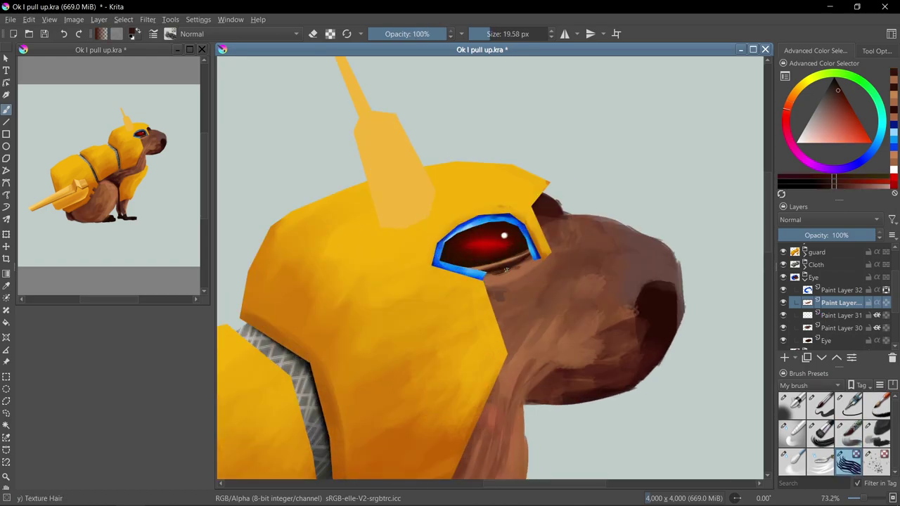
left_click(506, 270, "ctrl")
left_click_drag(492, 269, 533, 257)
Make the body's paint layer active, shrink the brush, and pick a lighter orange-brown with a blending brush
key("slash")
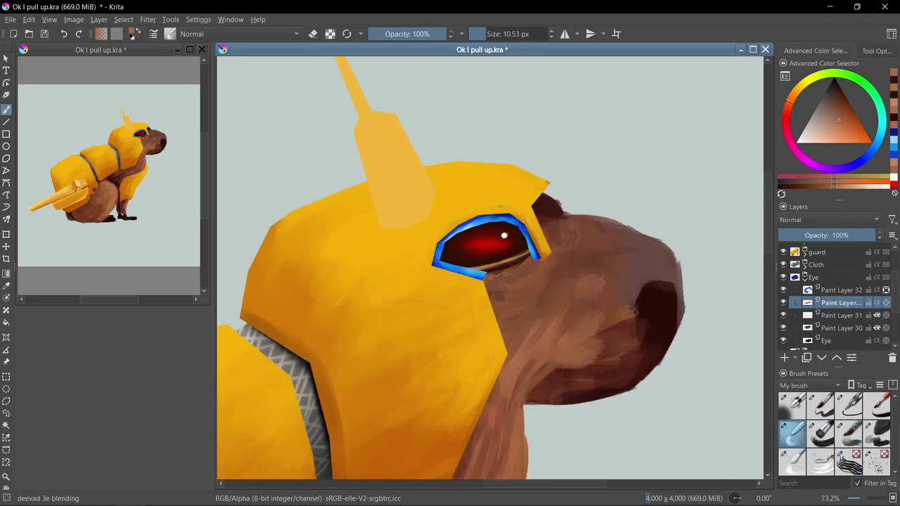
scroll(644, 203, "down", 2)
left_click(644, 203, "ctrl")
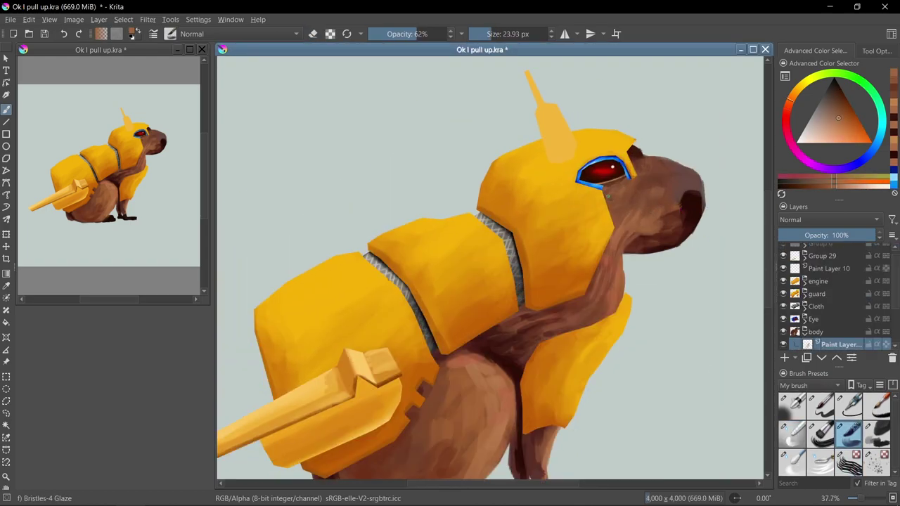
left_click(632, 246, "ctrl")
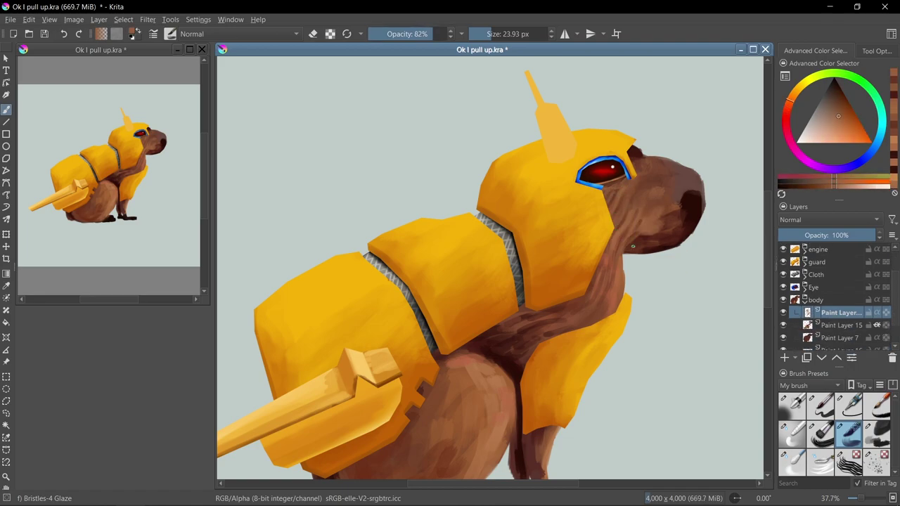
key("bracketleft")
left_click(667, 201, "ctrl")
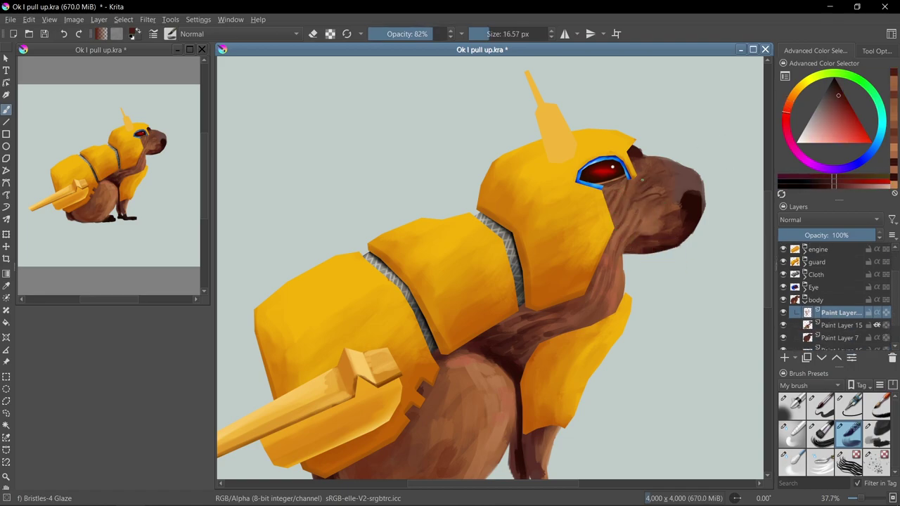
left_click(640, 241, "ctrl")
left_click(797, 437)
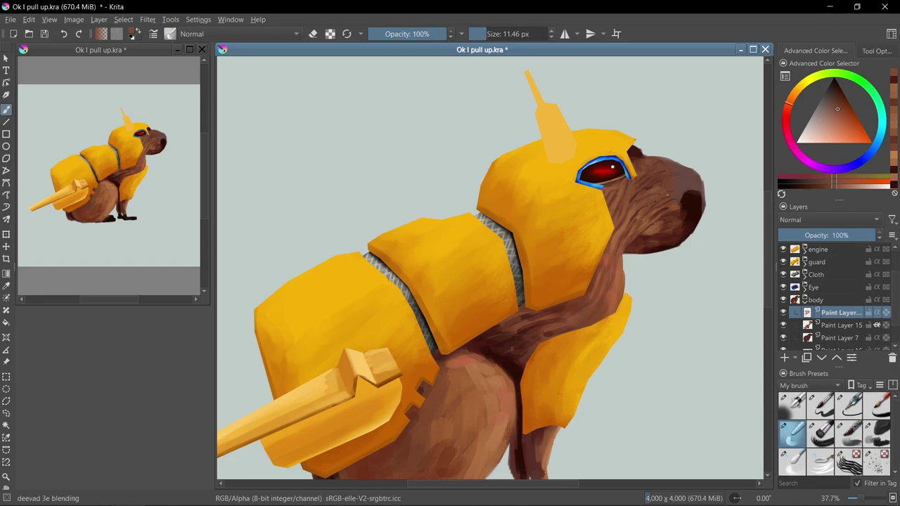
key("Page_Down")
key("slash")
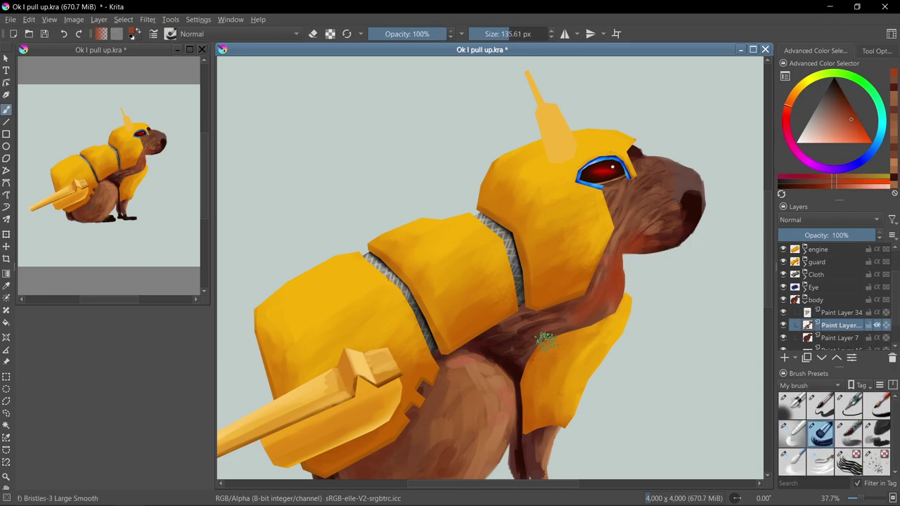
Zoom in on the head and paint brown hair texture over the cheek and along the jaw
left_click_drag(436, 410, 464, 284)
left_click(464, 283, "ctrl")
left_click_drag(520, 218, 492, 323)
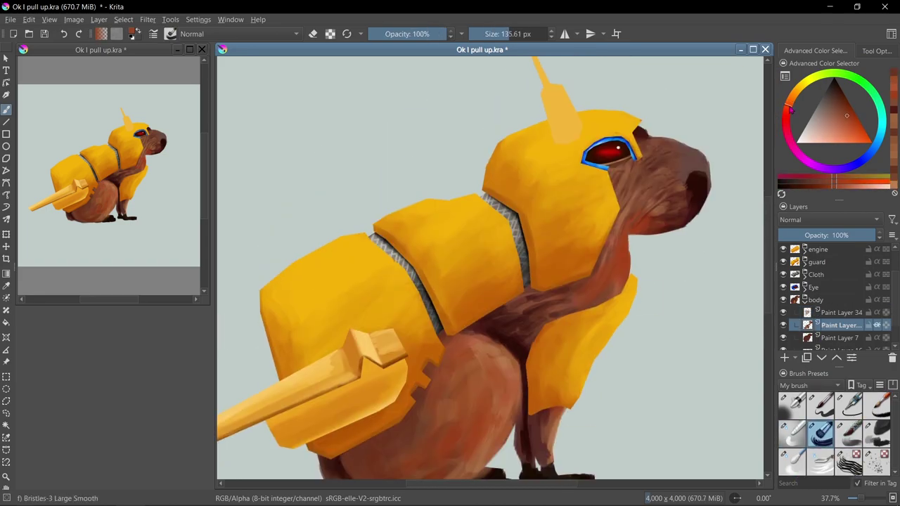
left_click(603, 257, "ctrl")
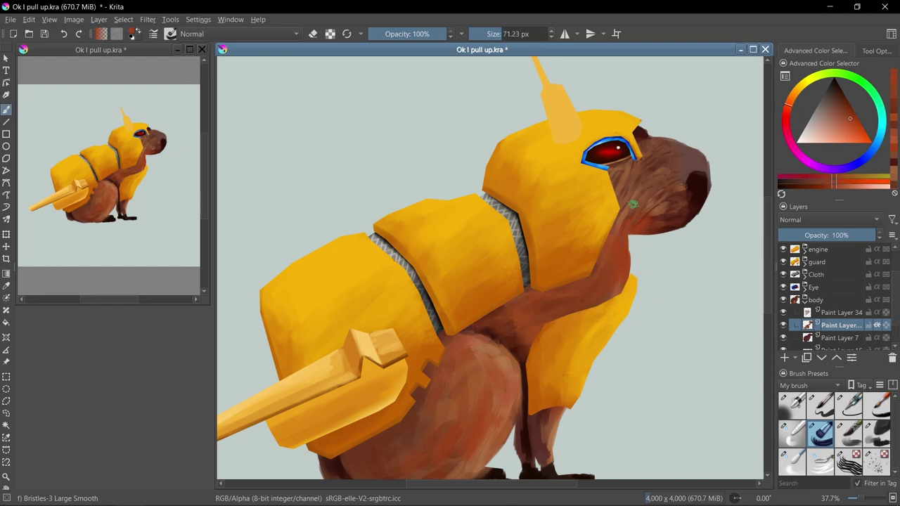
mouse_move(628, 201)
left_mouse_down()
mouse_move(703, 321)
mouse_move(601, 375)
left_mouse_up()
key("Page_Up")
key("e")
key("e")
left_click(593, 299, "ctrl")
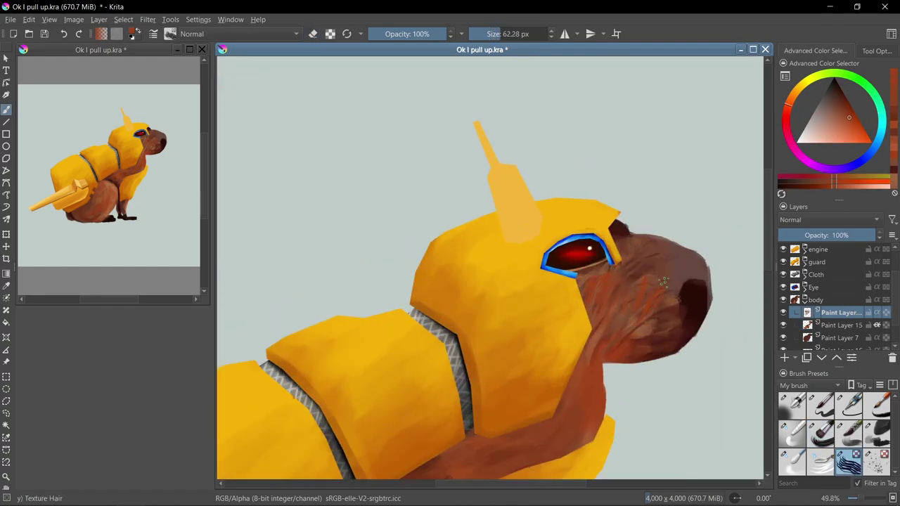
mouse_move(638, 317)
left_mouse_down()
mouse_move(668, 365)
mouse_move(624, 330)
left_mouse_up()
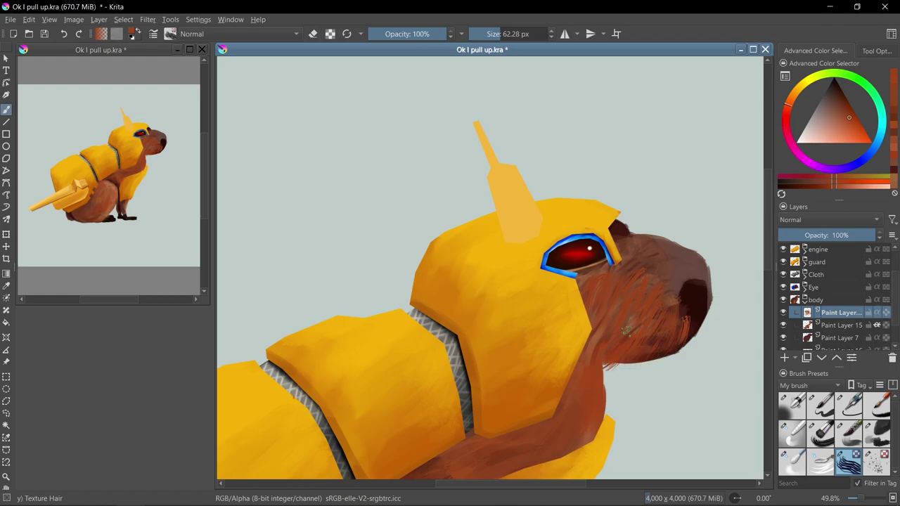
left_click(682, 337, "ctrl")
left_click_drag(693, 317, 654, 352)
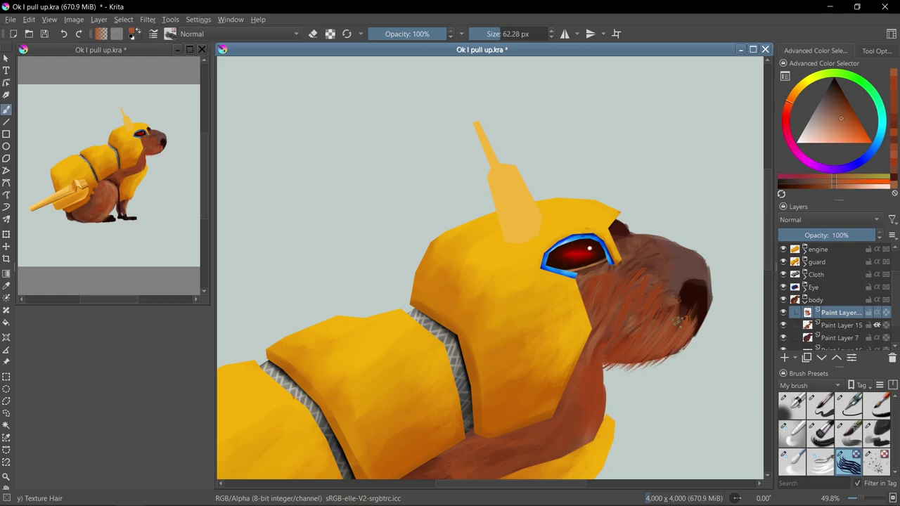
Re-sample fur browns from the jaw and leg around Paint Layer 15 and enlarge the brush
key("Page_Down")
left_click(647, 352, "ctrl")
key("Page_Up")
left_click(647, 357, "ctrl")
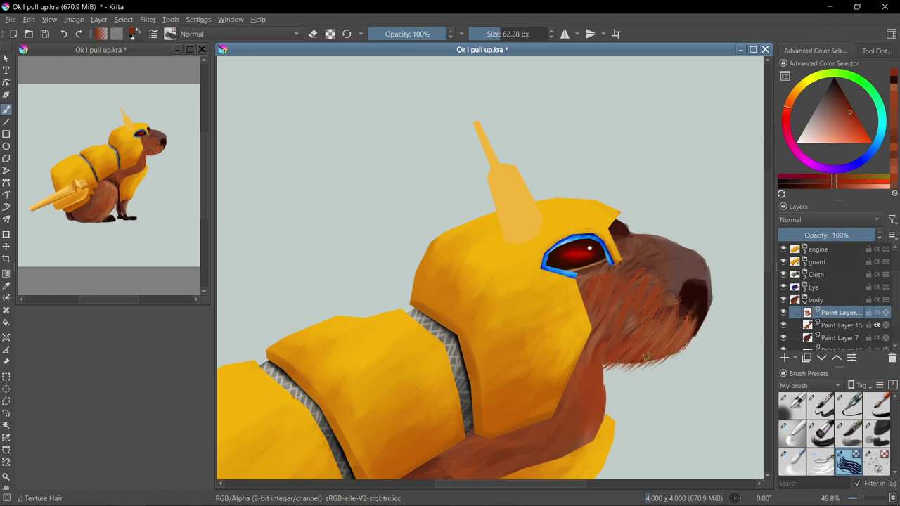
scroll(491, 267, "down", 1)
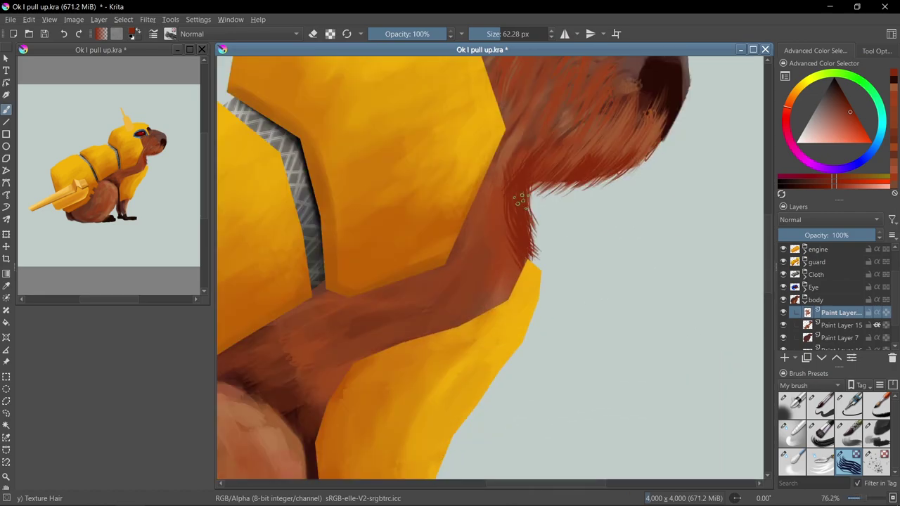
scroll(599, 267, "down", 1)
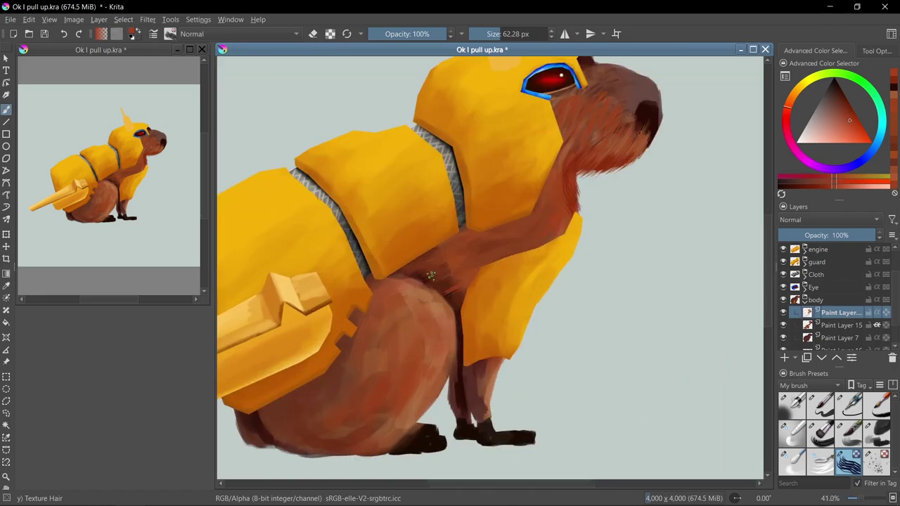
left_click(481, 402, "ctrl")
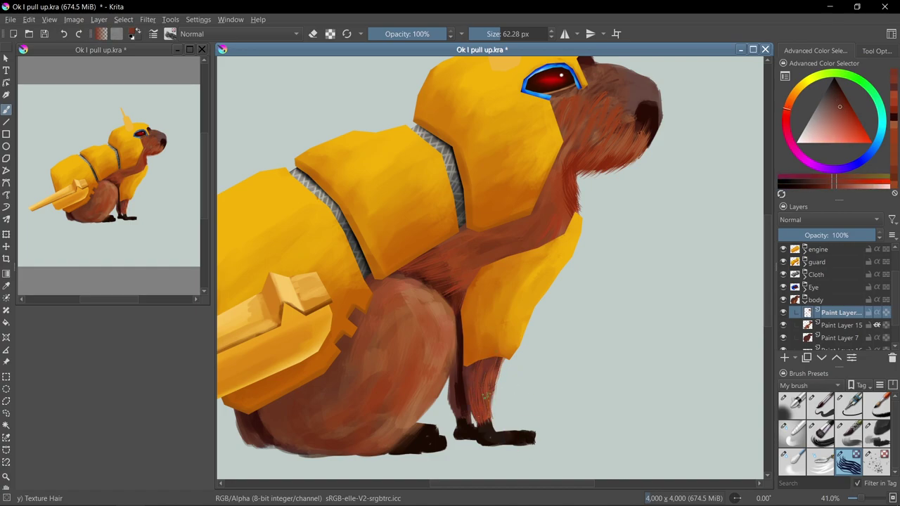
scroll(598, 343, "down", 1)
scroll(599, 344, "down", 1)
key("bracketright")
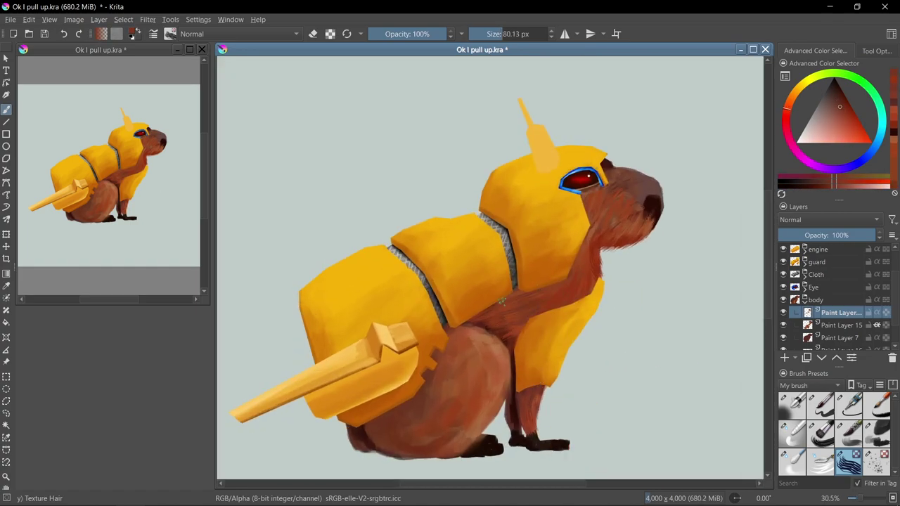
left_click(581, 292, "ctrl")
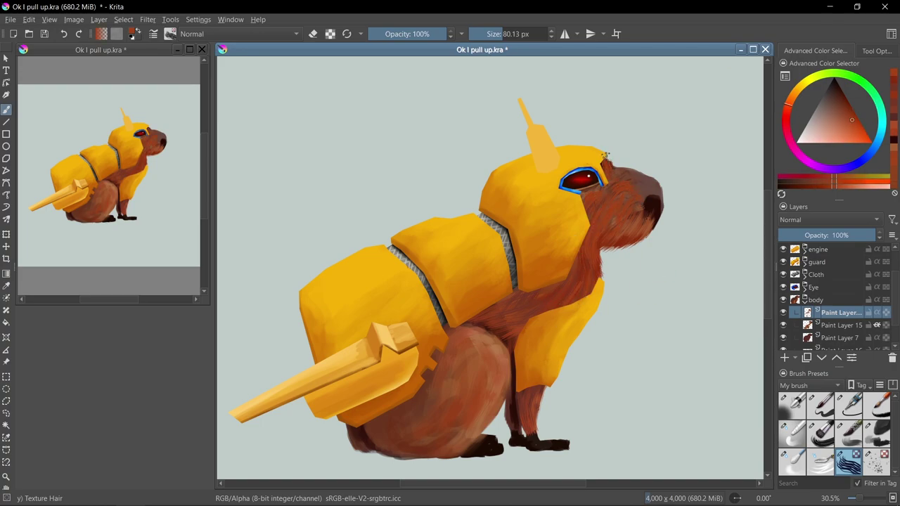
Paint dark fur strokes along the brow just above the eye
scroll(605, 155, "up", 3)
left_click(575, 156, "ctrl")
left_click_drag(575, 168, 588, 151)
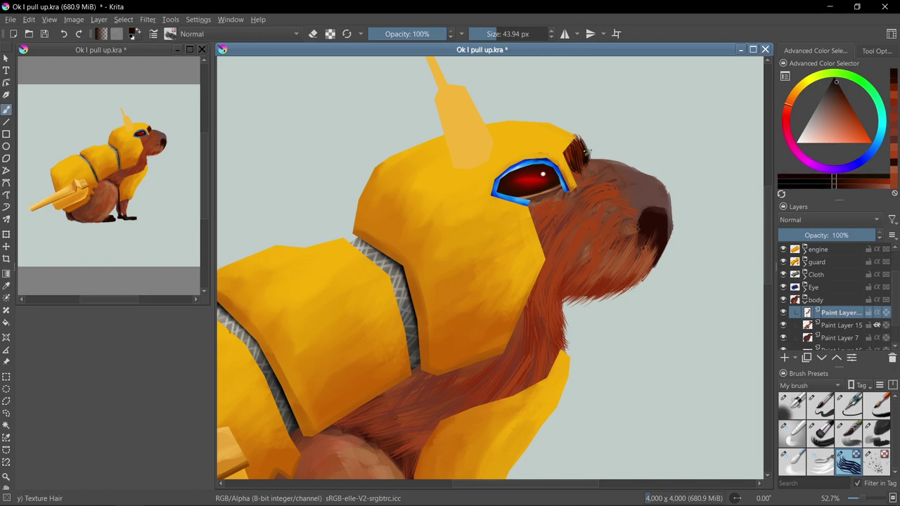
scroll(563, 146, "down", 3)
scroll(609, 164, "up", 2)
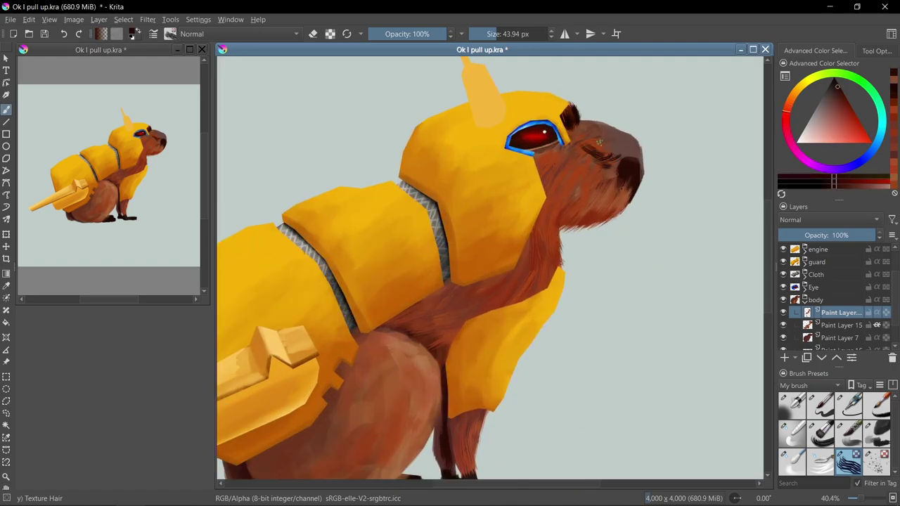
scroll(599, 142, "down", 4)
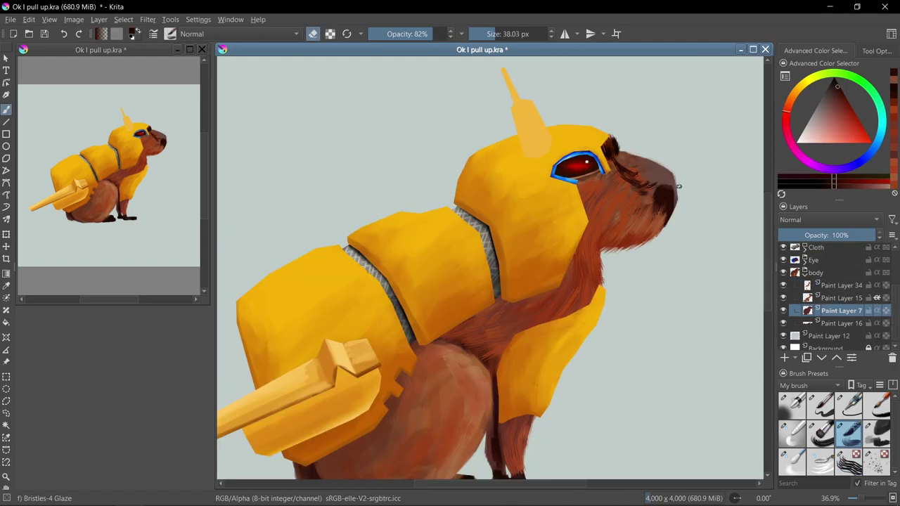
Sample light and dark browns from the head, moving from Paint Layer 15 to Paint Layer 7
key("Page_Up")
key("e")
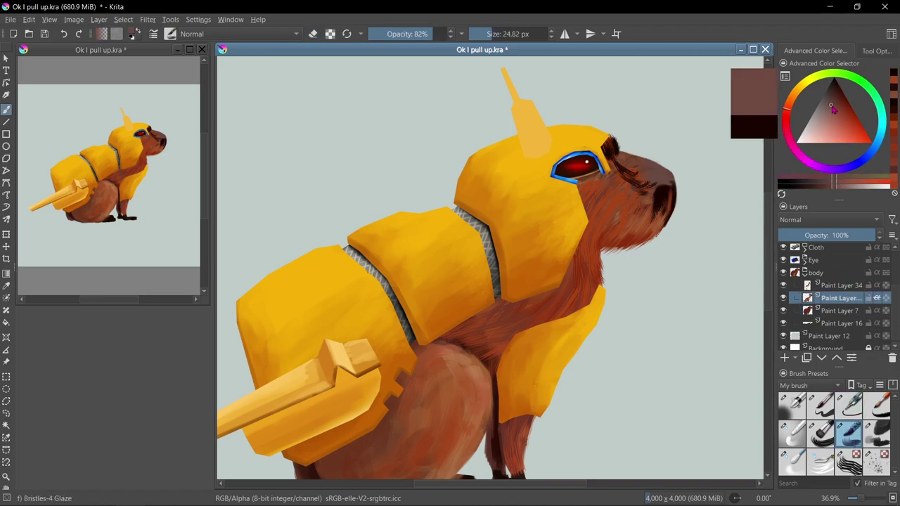
left_click(668, 179, "ctrl")
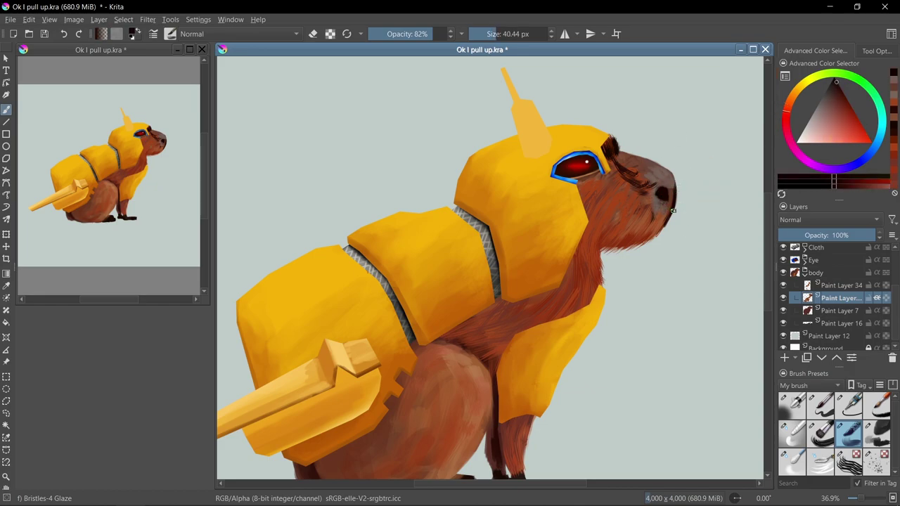
left_click(698, 136, "ctrl")
left_click(844, 311)
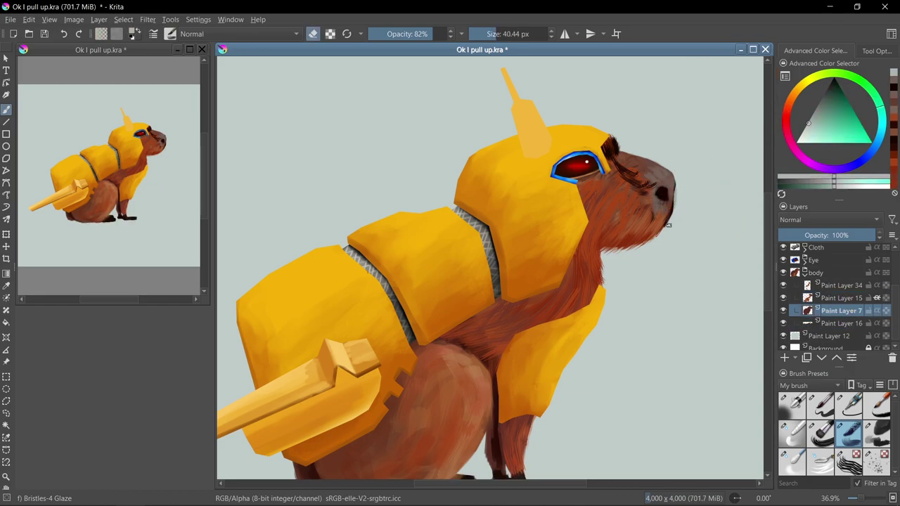
left_click(669, 197, "ctrl")
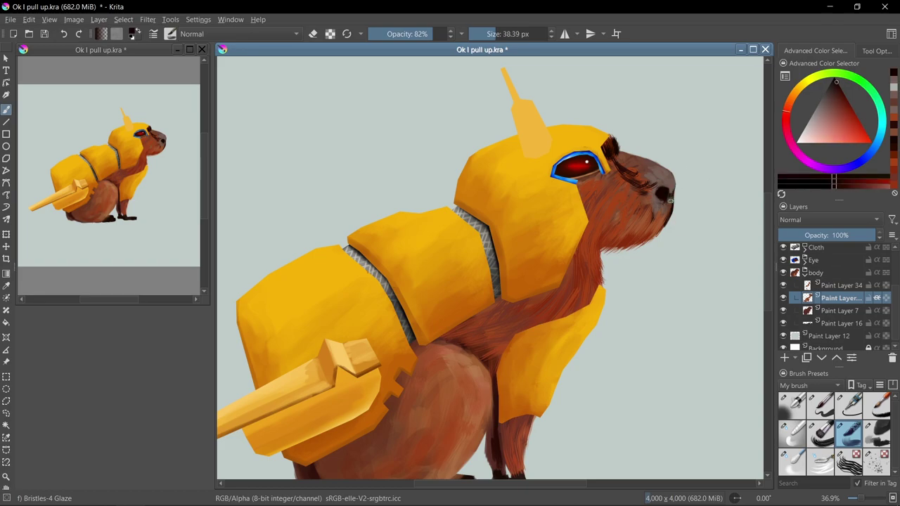
scroll(703, 107, "down", 2)
scroll(669, 144, "up", 3)
left_click(695, 171, "ctrl")
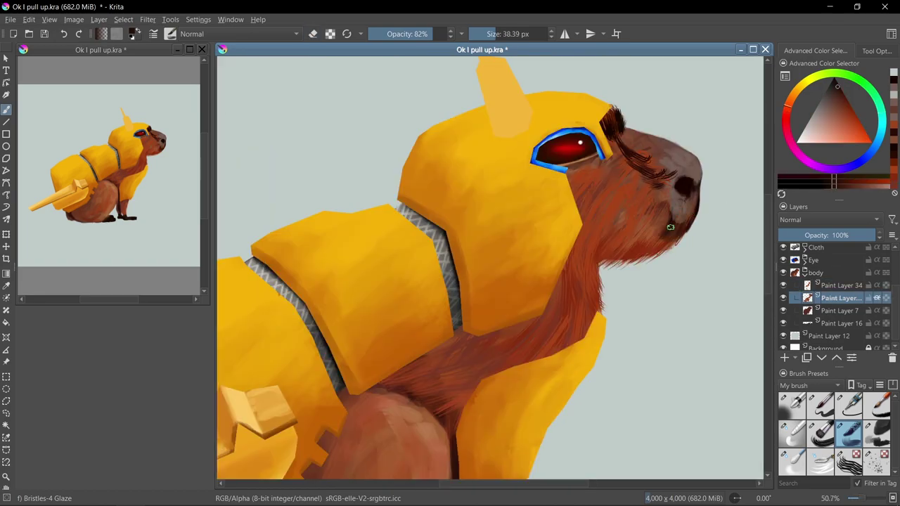
On Paint Layer 34, sample snout browns and light tones and shrink the brush
key("Page_Up")
left_click(696, 243, "ctrl")
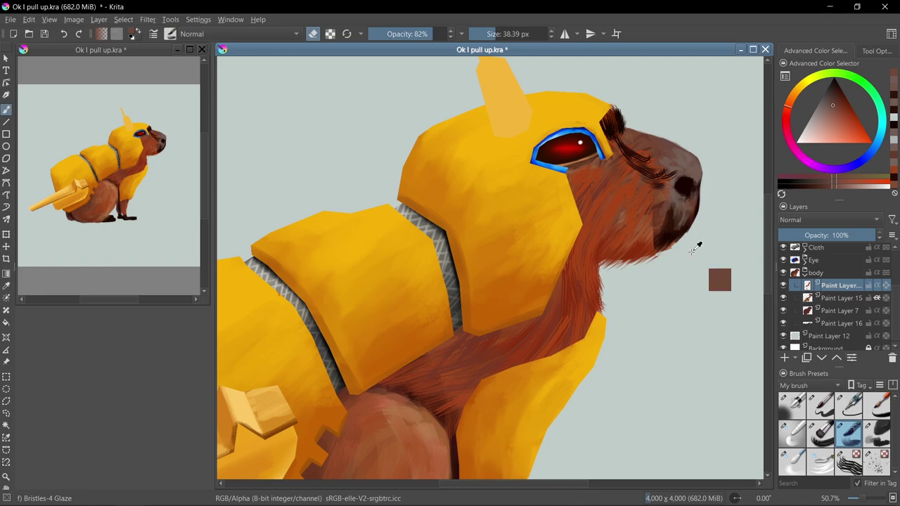
left_click(728, 115, "ctrl")
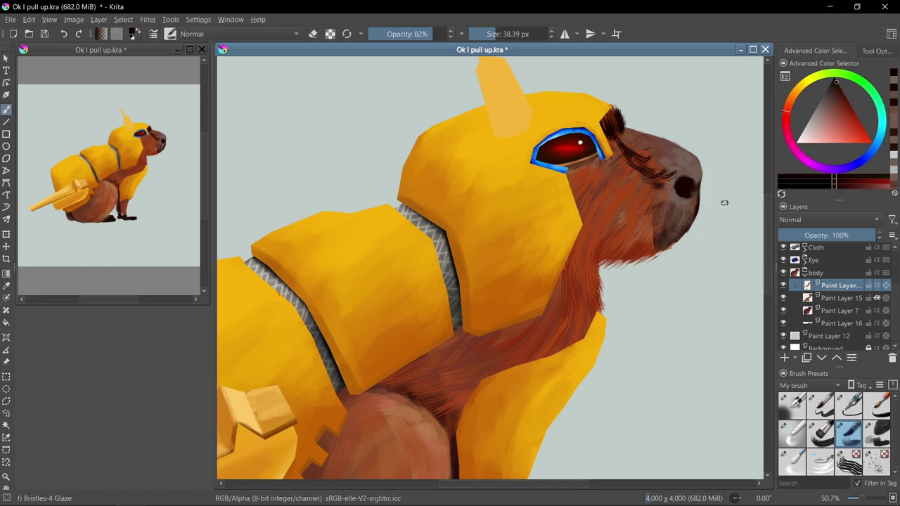
left_click(677, 195, "ctrl")
key("bracketleft")
left_click(747, 103, "ctrl")
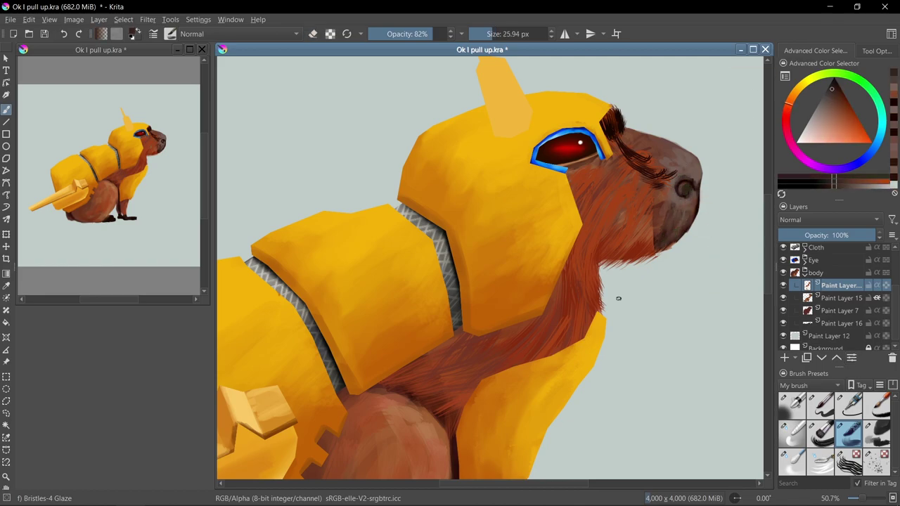
Erase along the nose edge on Paint Layer 7, then return to Paint Layer 34 with erasing off
key("Page_Down")
key("Page_Down")
key("e")
key("e")
left_click_drag(699, 197, 696, 221)
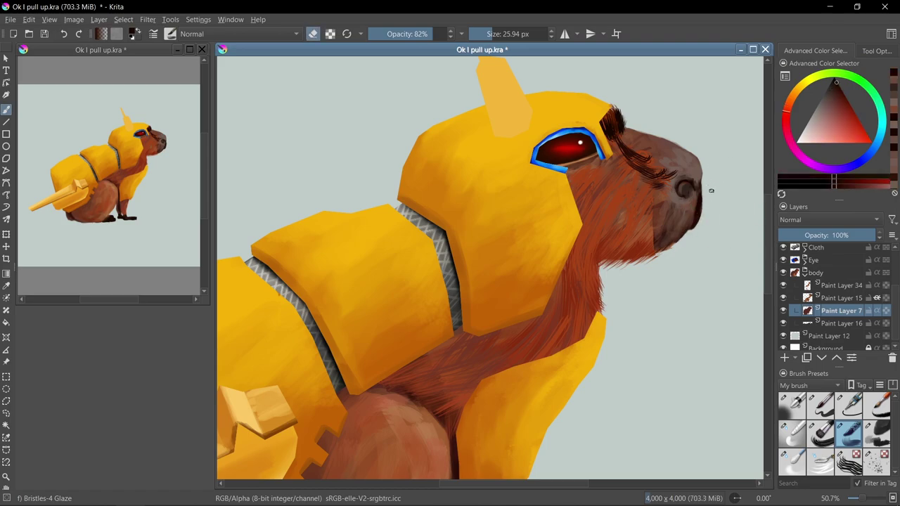
scroll(711, 190, "down", 1)
key("e")
key("Page_Up")
key("Page_Up")
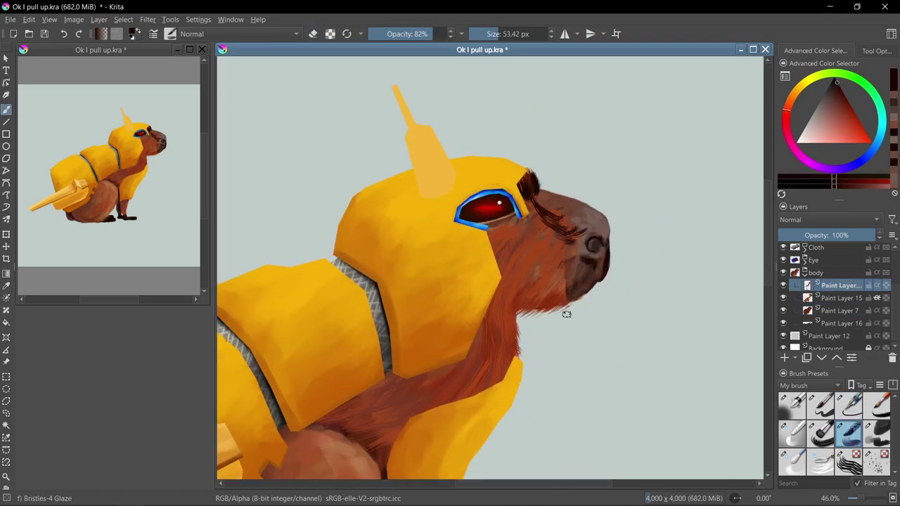
key("e")
scroll(683, 211, "down", 5)
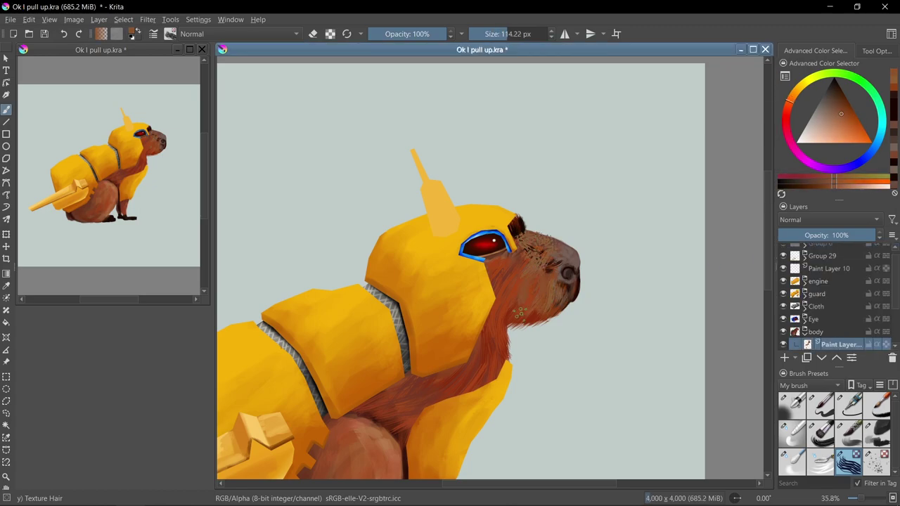
Sample lighter, reddish and orange browns from the ear, face and snout fur
left_click(498, 337, "ctrl")
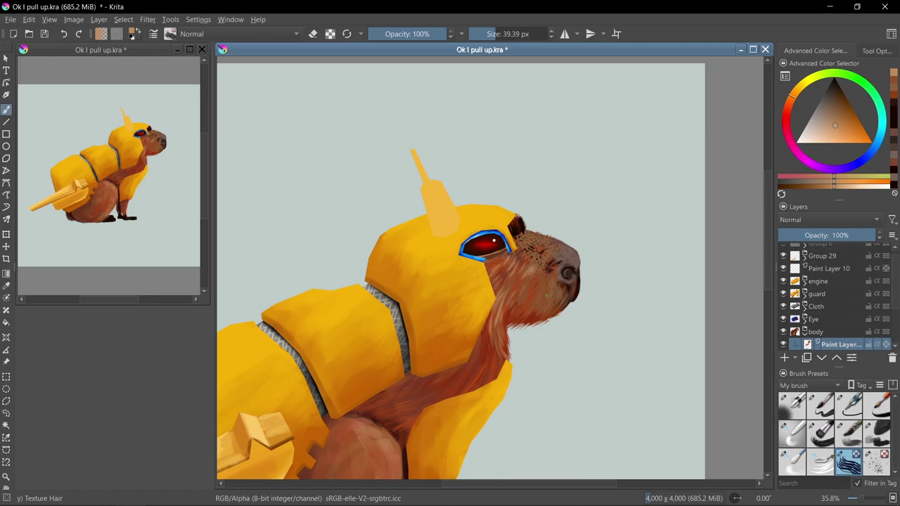
left_click(549, 309, "ctrl")
left_click(534, 309, "ctrl")
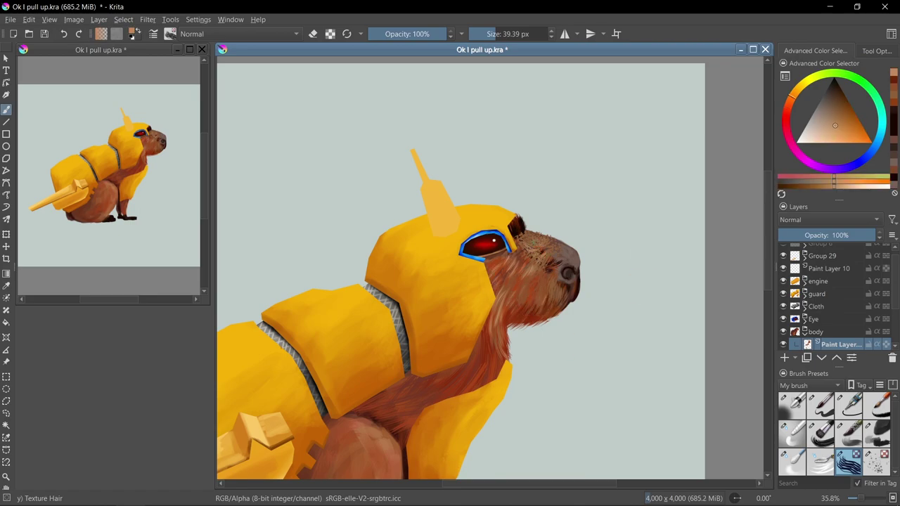
left_click(517, 226, "ctrl")
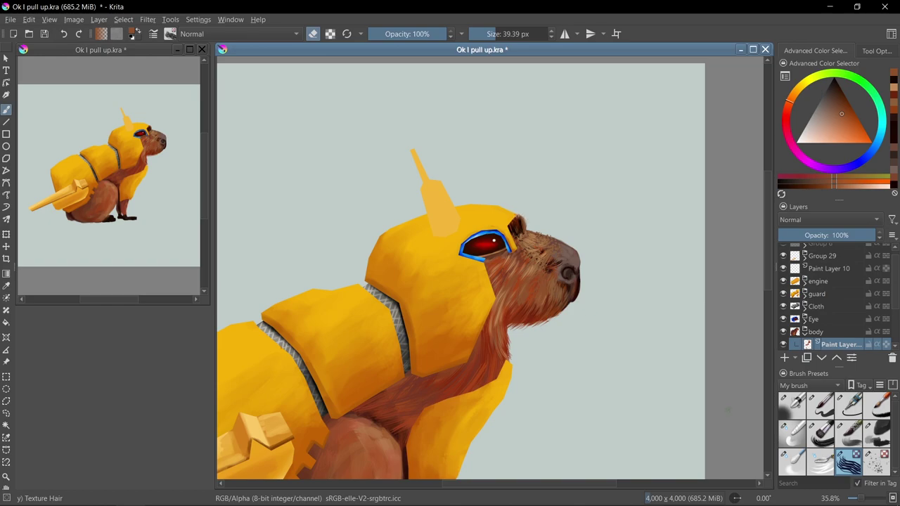
left_click(573, 295, "ctrl")
left_click(559, 264, "ctrl")
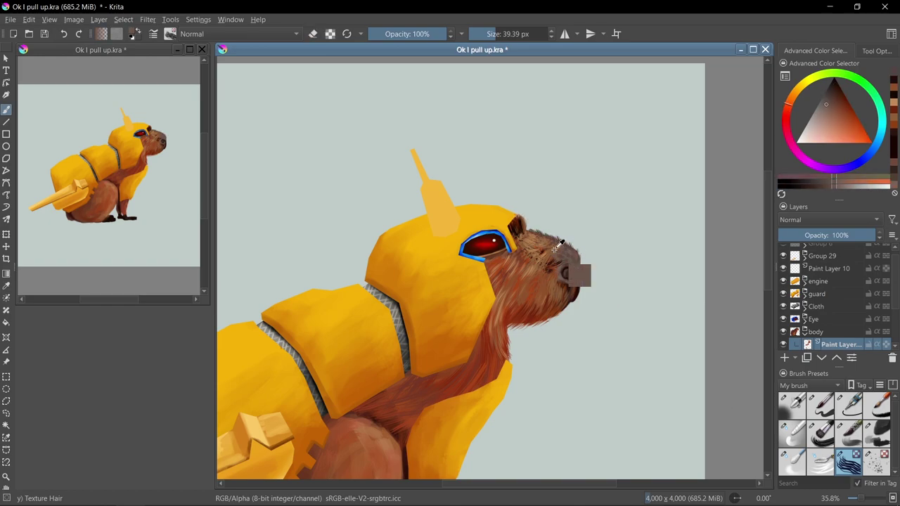
scroll(687, 337, "down", 2)
scroll(687, 338, "down", 2)
scroll(687, 338, "up", 3)
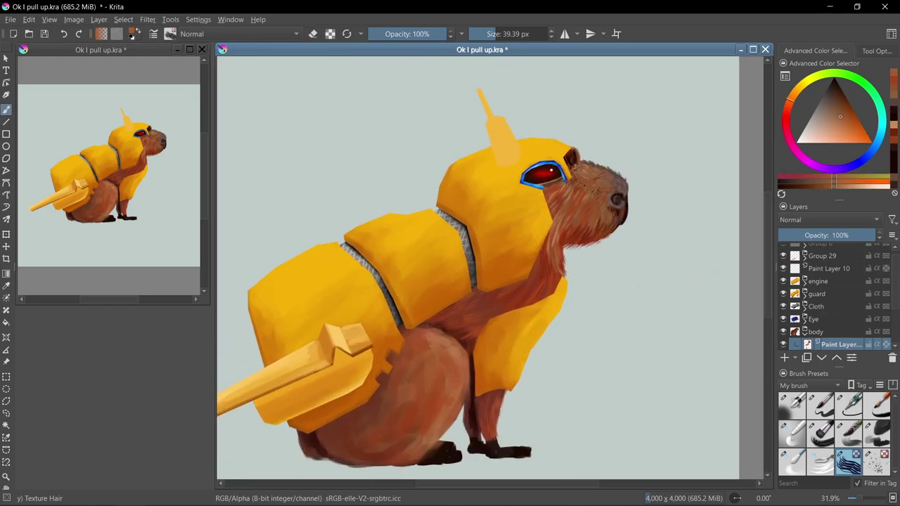
left_click(559, 291, "ctrl")
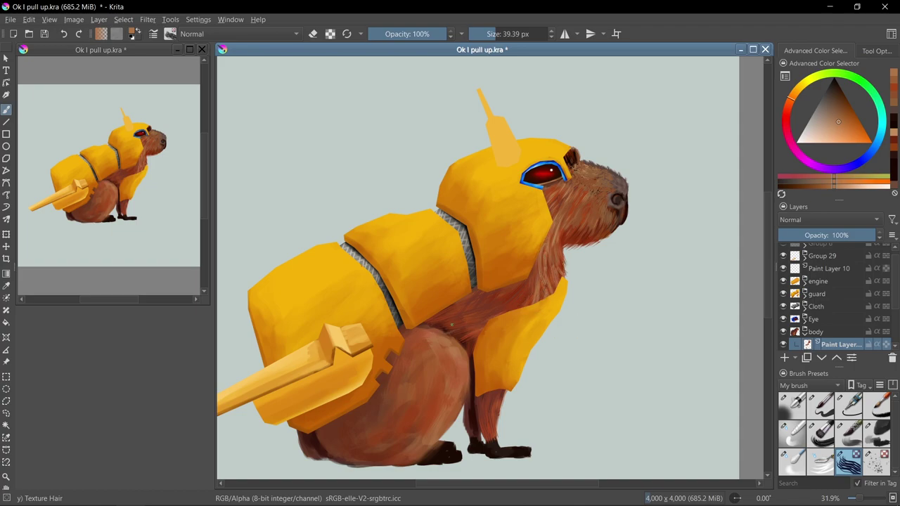
Try the deevad 3e blending brush, then return to the Texture Hair brush
scroll(481, 124, "down", 2)
left_click(793, 433)
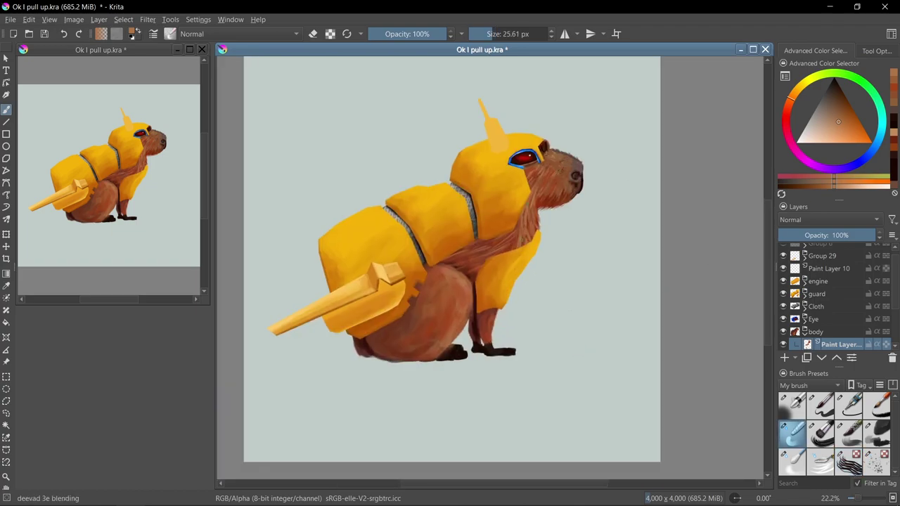
scroll(551, 119, "up", 3)
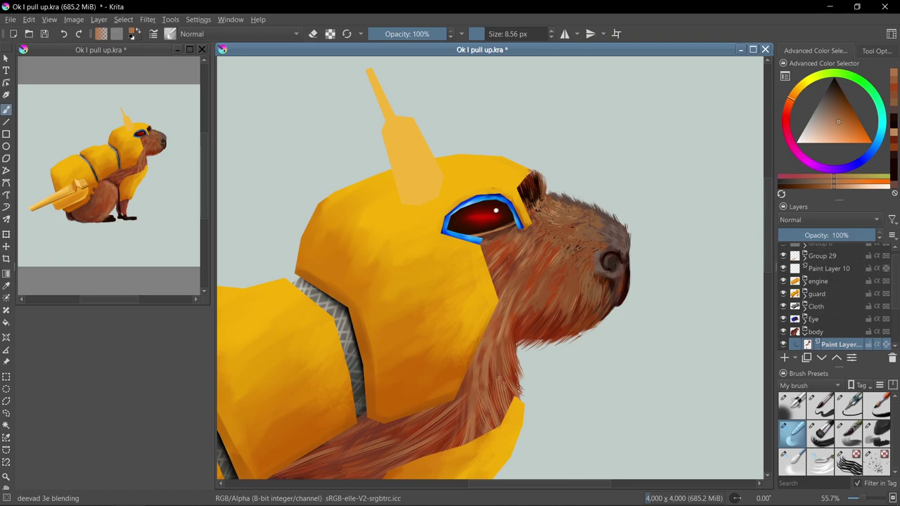
scroll(544, 156, "down", 3)
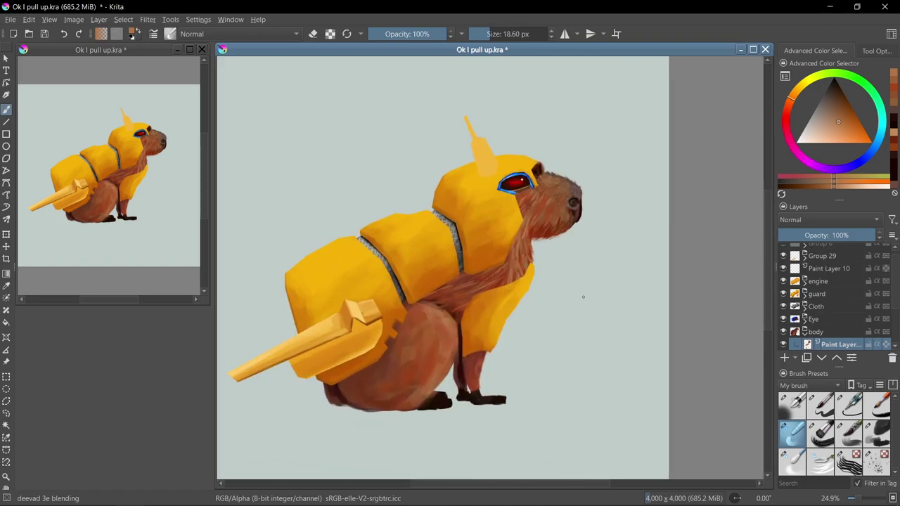
scroll(583, 297, "down", 1)
scroll(653, 307, "up", 2)
key("/")
Paint dark reddish-brown and lighter orange-brown hair texture over the capybara's haunch
scroll(518, 349, "up", 1)
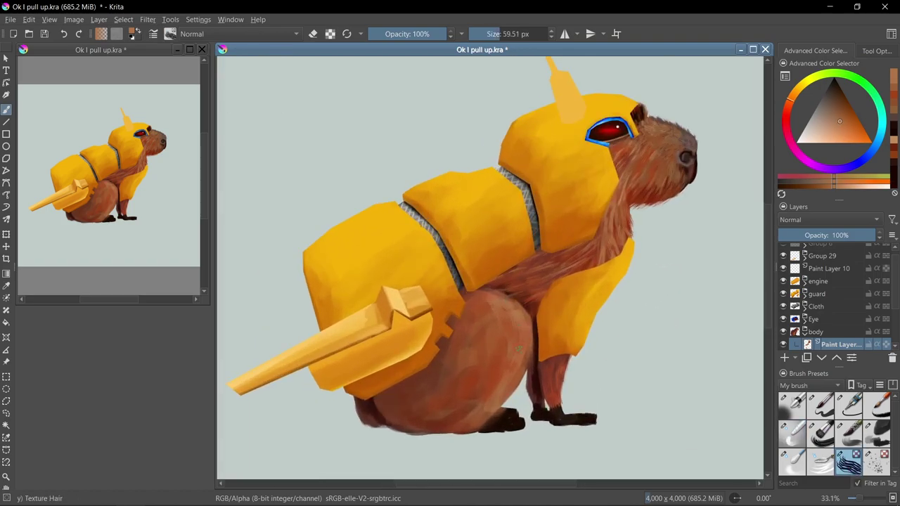
left_click(519, 348, "ctrl")
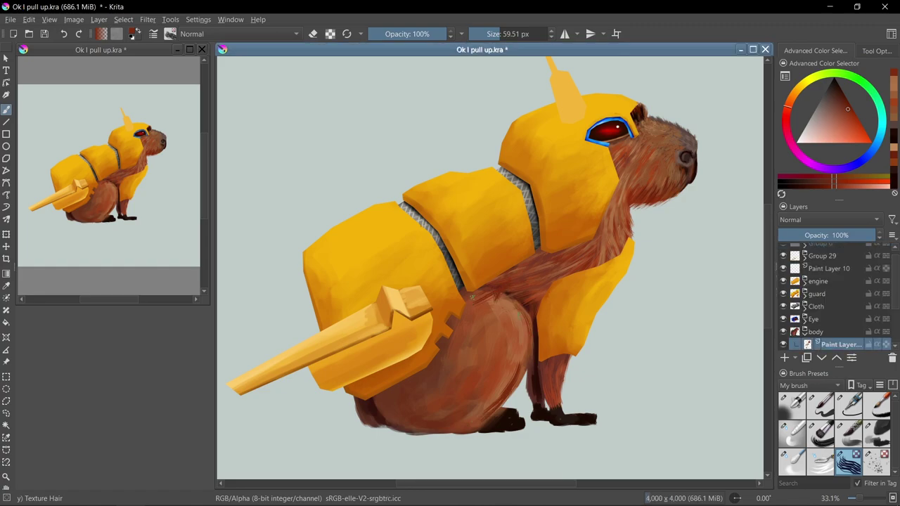
mouse_move(505, 312)
left_mouse_down()
mouse_move(461, 373)
mouse_move(478, 414)
mouse_move(443, 394)
left_mouse_up()
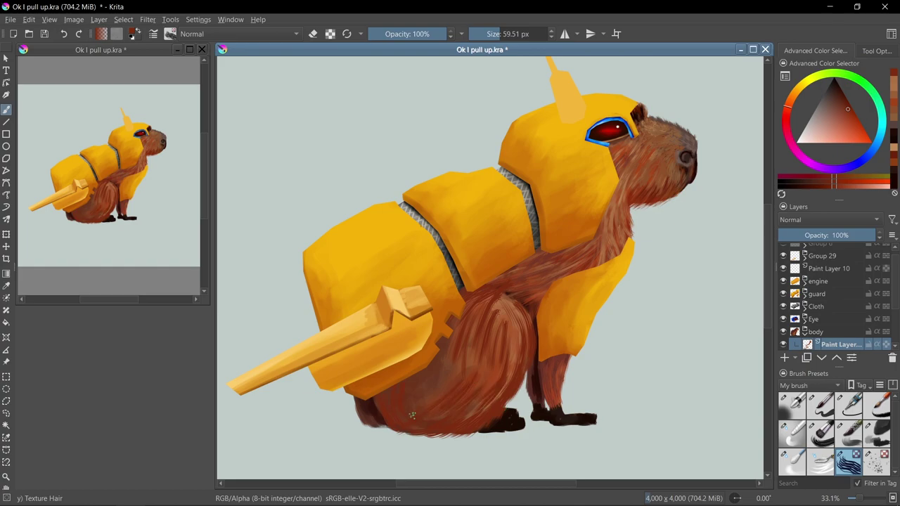
left_click(450, 394, "ctrl")
left_click_drag(499, 380, 434, 422)
scroll(643, 345, "down", 3)
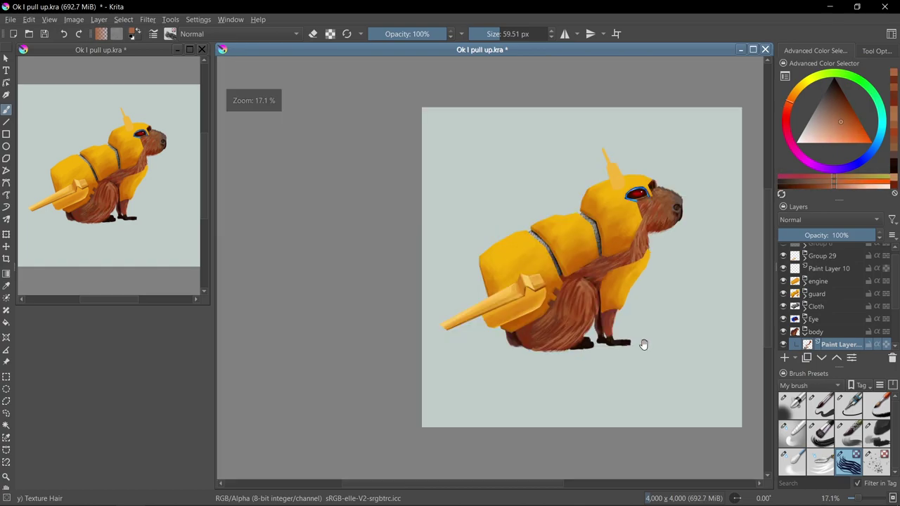
scroll(643, 346, "up", 2)
left_click_drag(541, 295, 507, 319)
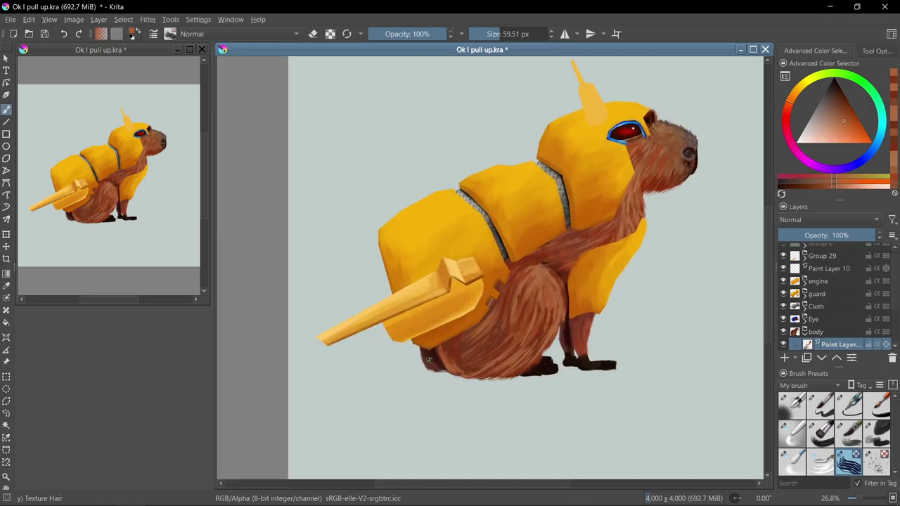
Sample a canvas colour and switch from the blending brush to the Bristles-4 Glaze brush
left_click(440, 372, "ctrl")
scroll(646, 357, "down", 2)
key("/")
scroll(647, 357, "up", 3)
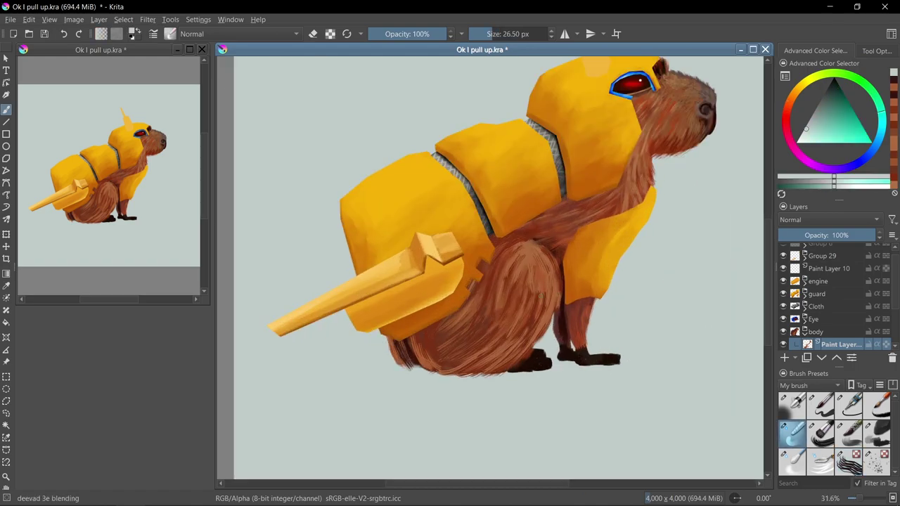
scroll(512, 291, "up", 1)
key("/")
Paint darker red-brown fur strokes under the jaw and down the neck
left_click(513, 291, "ctrl")
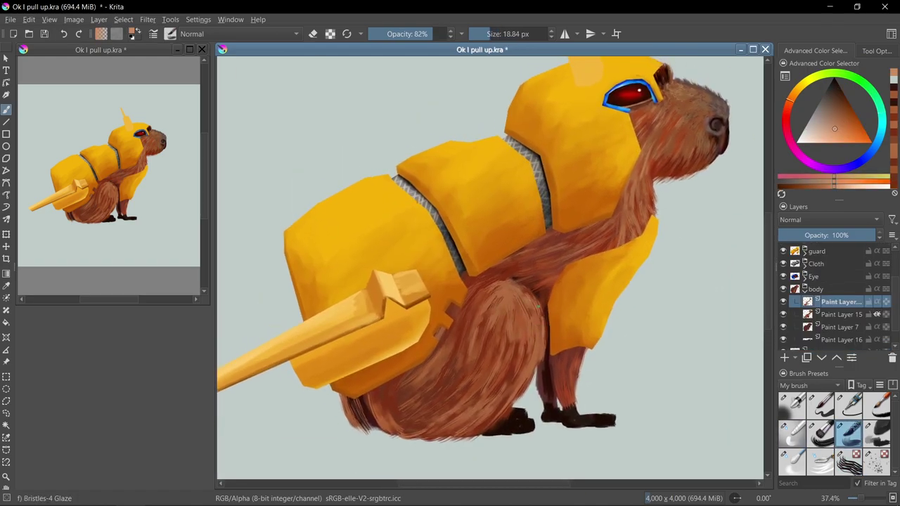
left_click(516, 328, "ctrl")
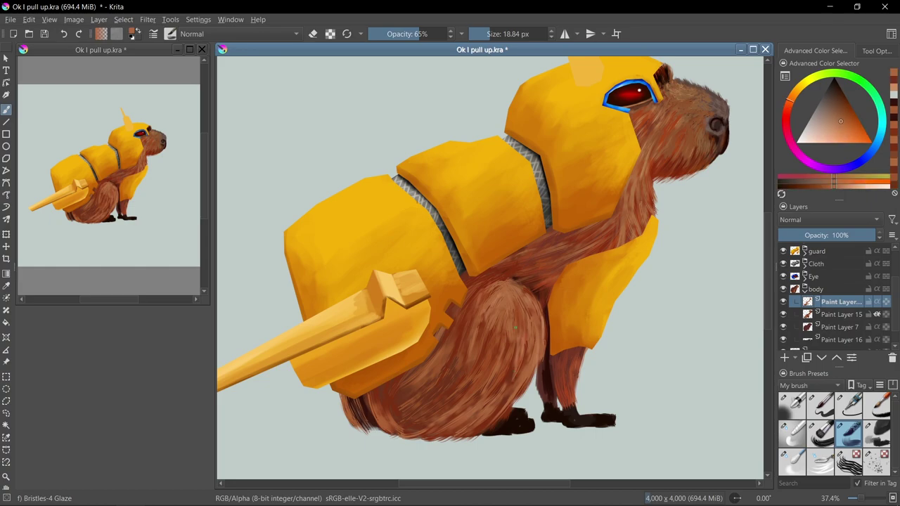
left_click(630, 190, "ctrl")
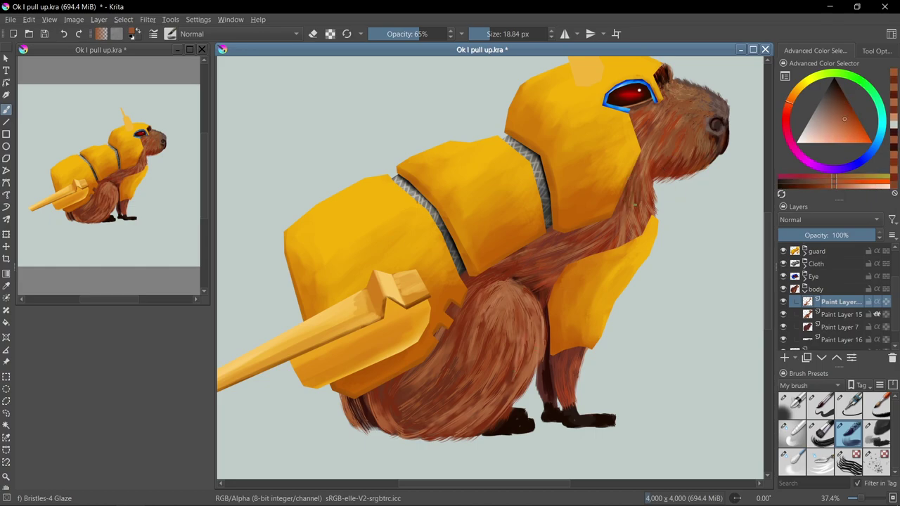
left_click(689, 169, "ctrl")
left_click_drag(703, 156, 636, 203)
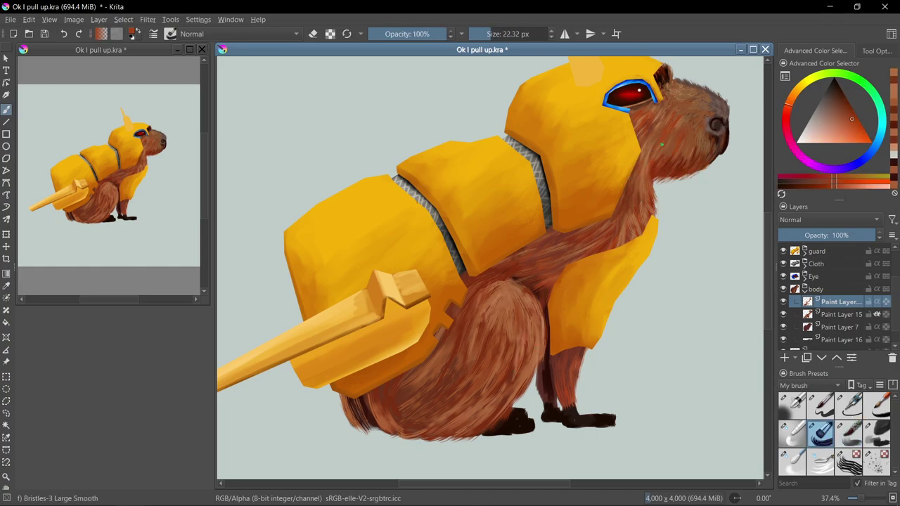
left_click(644, 225, "ctrl")
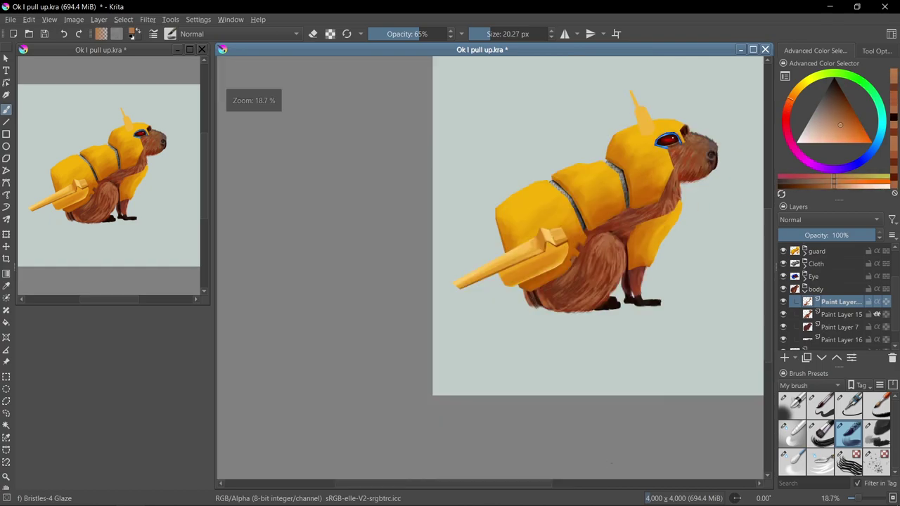
key("slash")
scroll(644, 225, "up", 1)
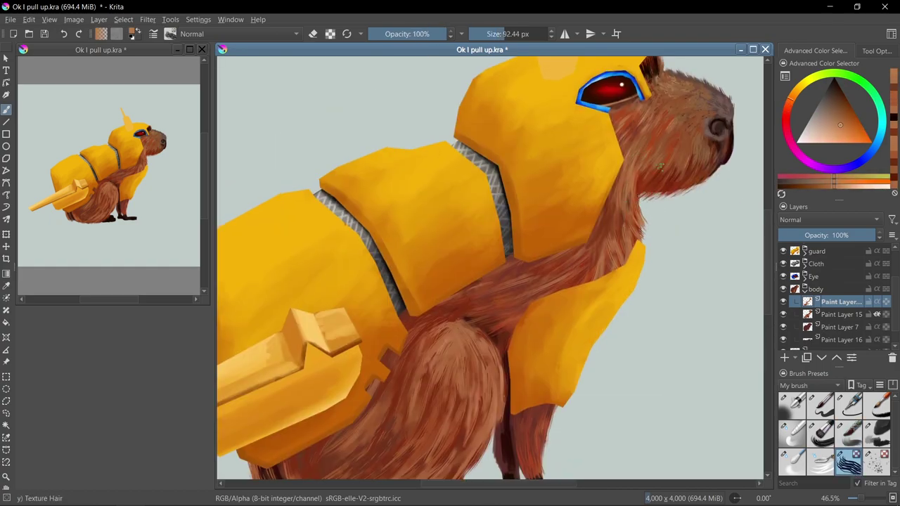
Sample several light and darker browns from the capybara's fur
left_click(677, 130, "ctrl")
left_click(663, 153, "ctrl")
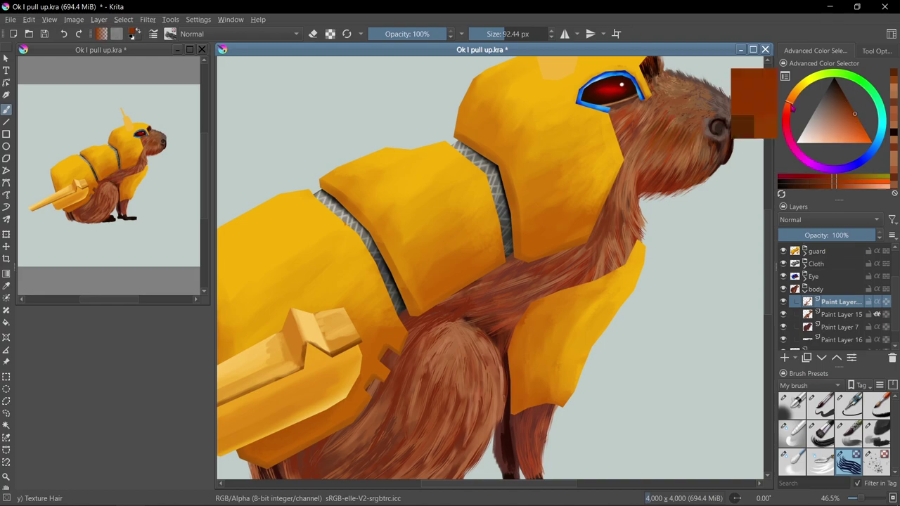
scroll(691, 189, "down", 1)
left_click(518, 280, "ctrl")
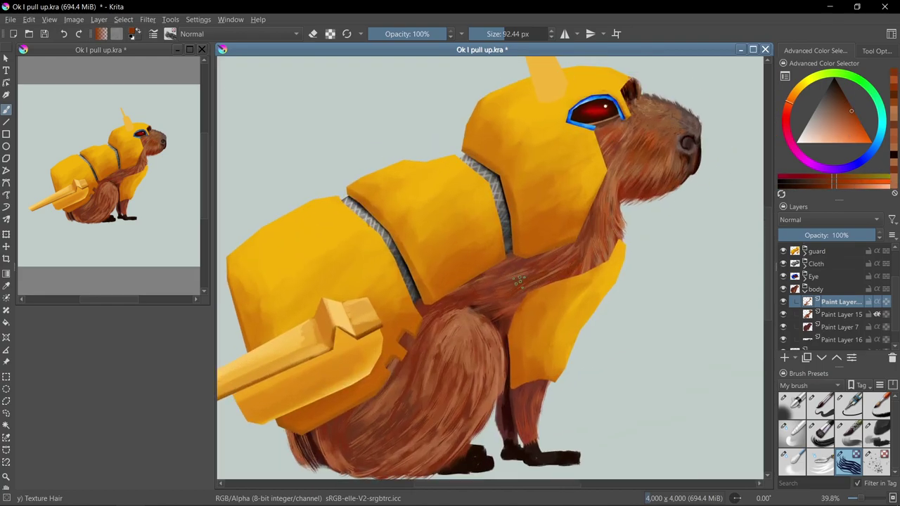
left_click(555, 260, "ctrl")
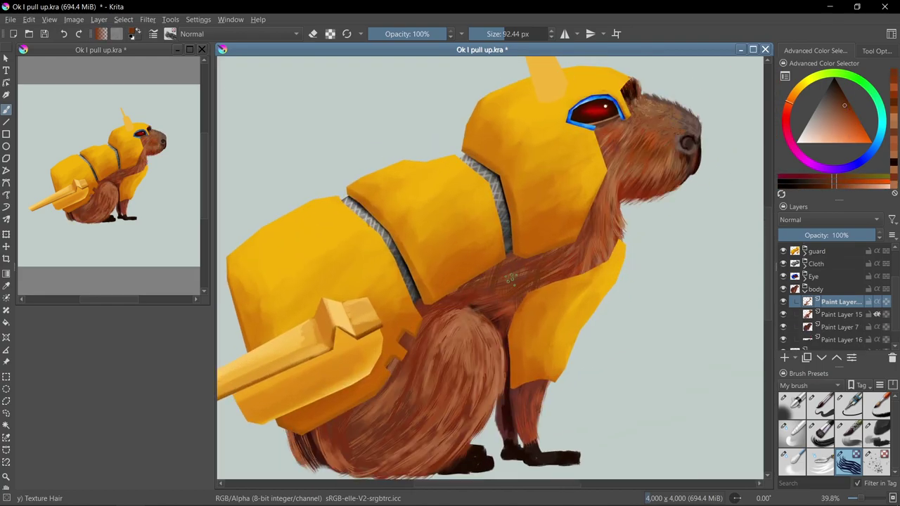
left_click(588, 230, "ctrl")
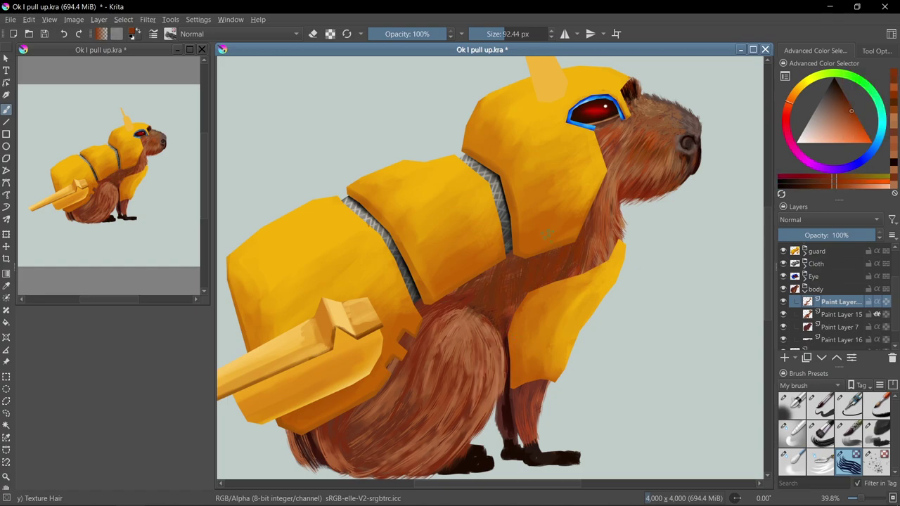
left_click(576, 263, "ctrl")
left_click(572, 268, "ctrl")
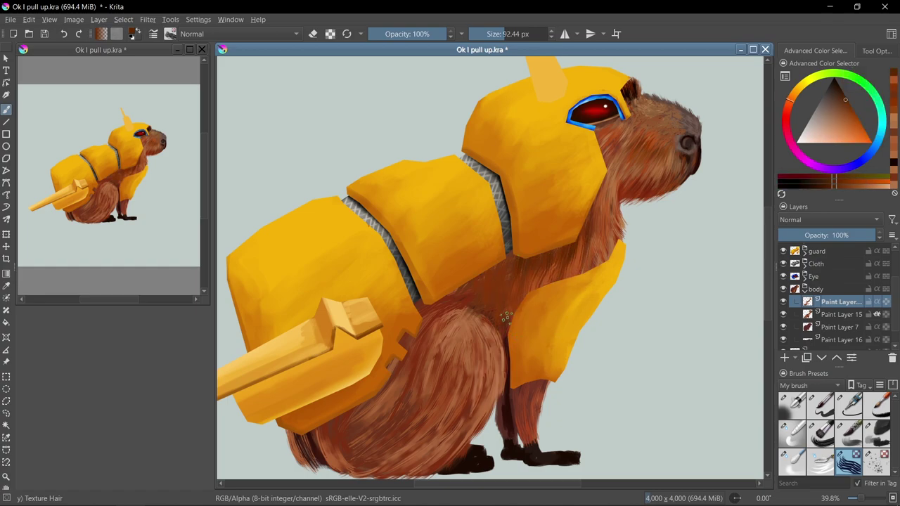
Paint textured hair strokes along the right edge of the neck
left_click(582, 237, "ctrl")
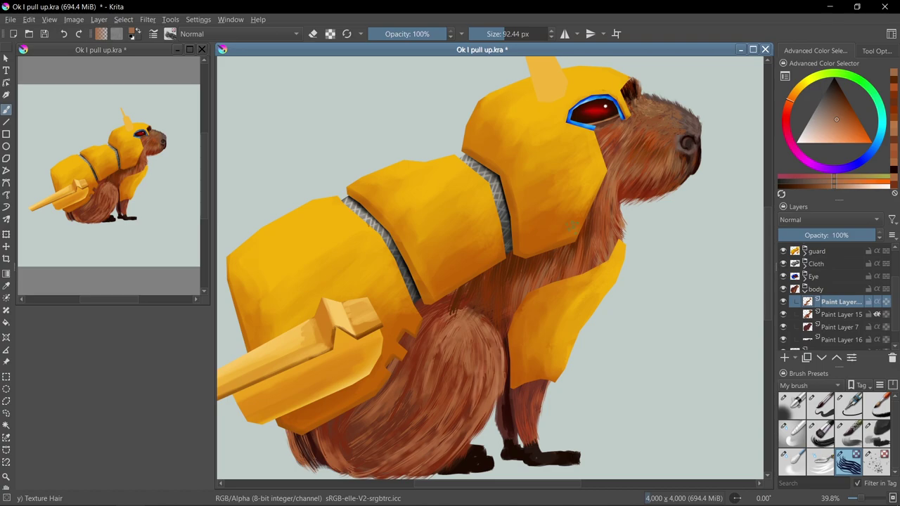
left_click(528, 264, "ctrl")
scroll(528, 265, "down", 2)
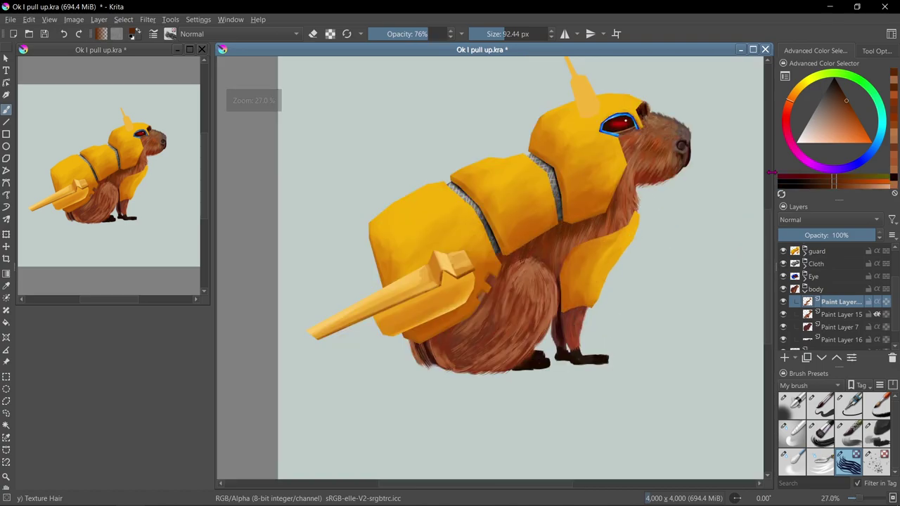
scroll(638, 260, "up", 3)
left_click(591, 281, "ctrl")
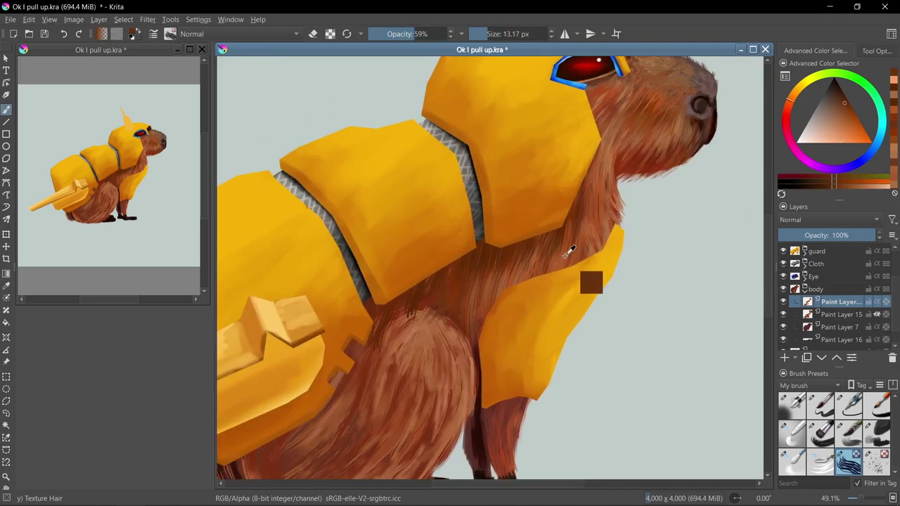
left_click_drag(621, 239, 609, 189)
Sample darker fur browns and pan to show the whole capybara
scroll(515, 206, "down", 2)
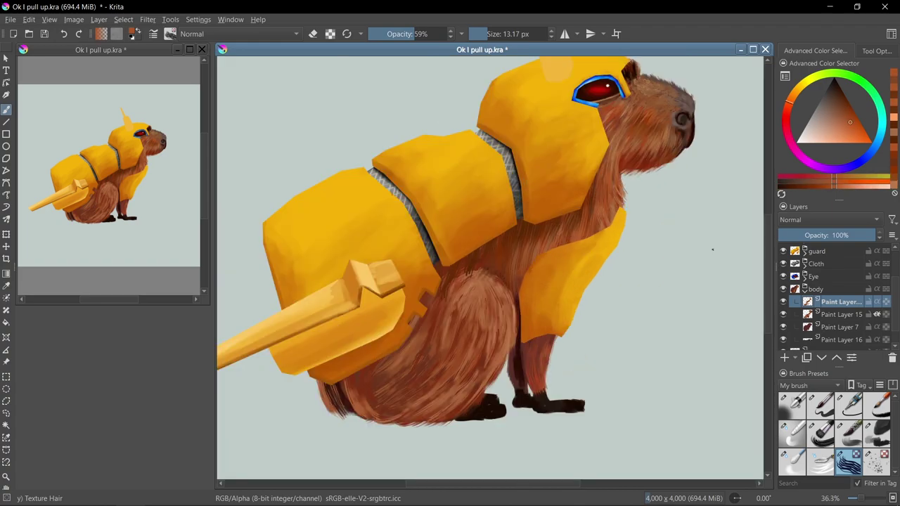
scroll(516, 205, "up", 2)
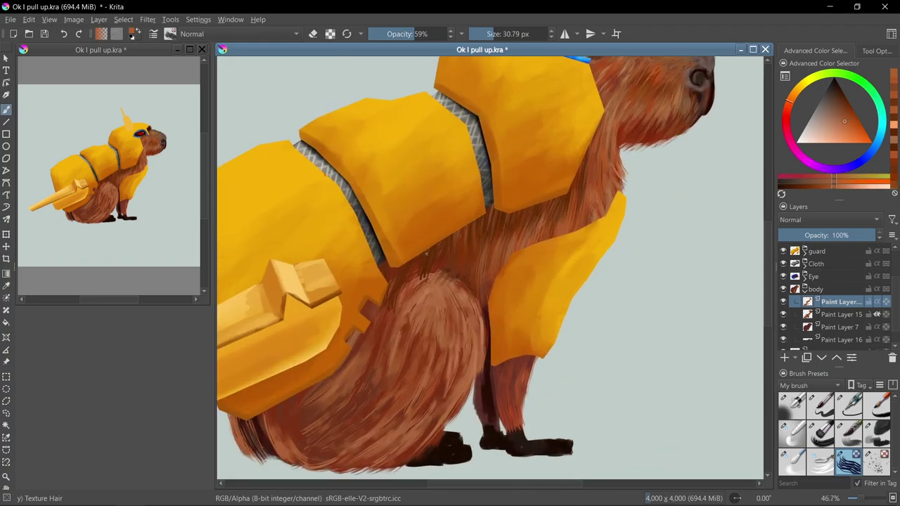
left_click(503, 260, "ctrl")
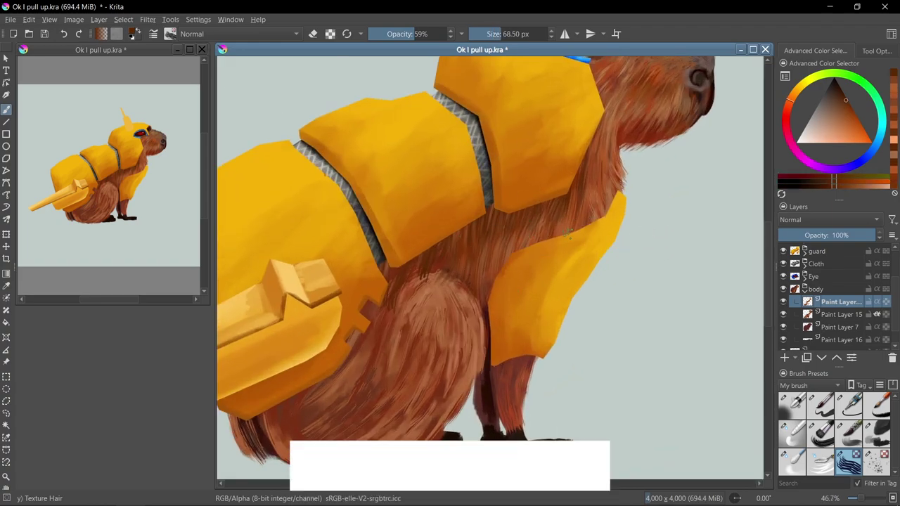
scroll(516, 256, "up", 2)
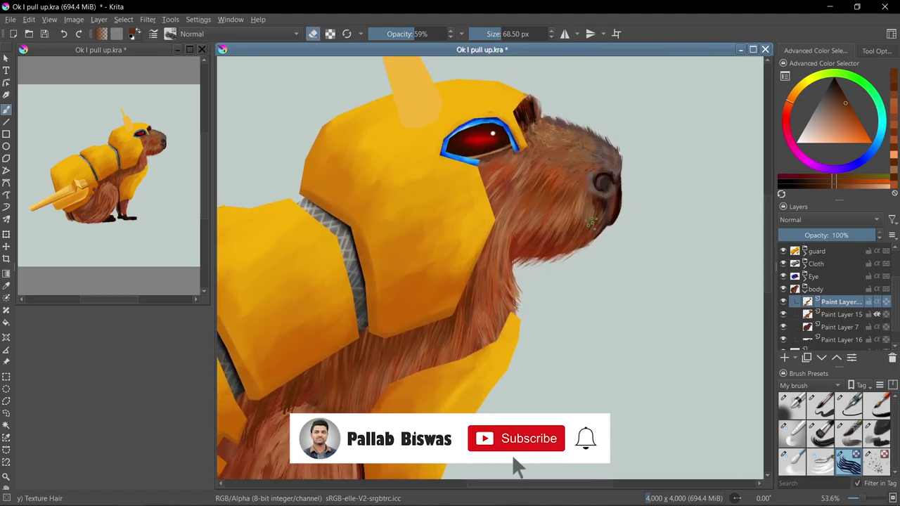
scroll(643, 265, "down", 3)
left_click_drag(642, 265, 659, 243)
scroll(659, 243, "up", 2)
left_click(513, 219, "ctrl")
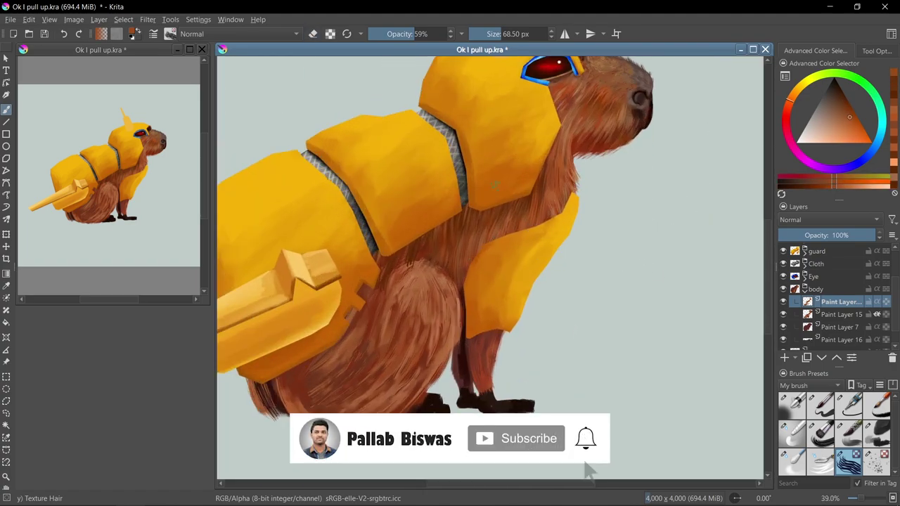
scroll(589, 471, "down", 2)
scroll(585, 329, "up", 3)
scroll(740, 367, "up", 1)
On a new layer with a ~101 px brush, paint lighter hair strokes across the lower tail
key("Insert")
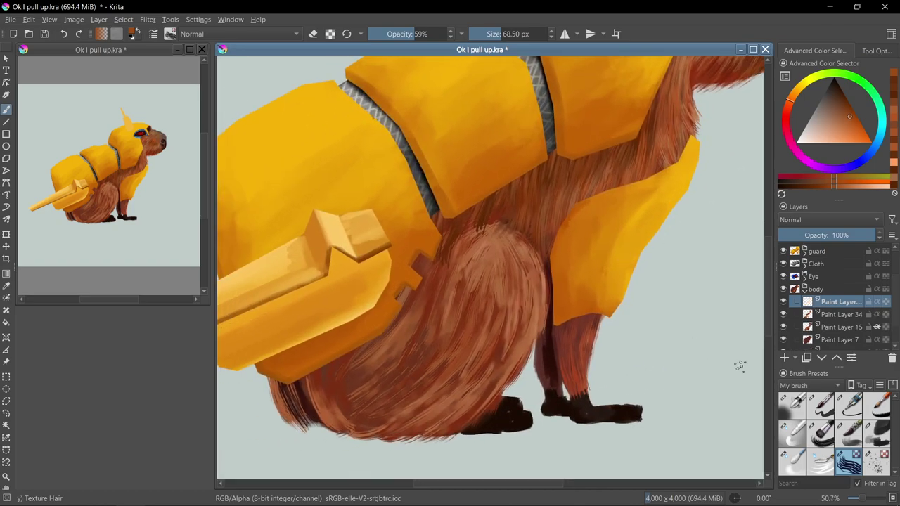
left_click_drag(740, 366, 533, 318)
left_click(533, 318, "ctrl")
left_click(512, 366, "ctrl")
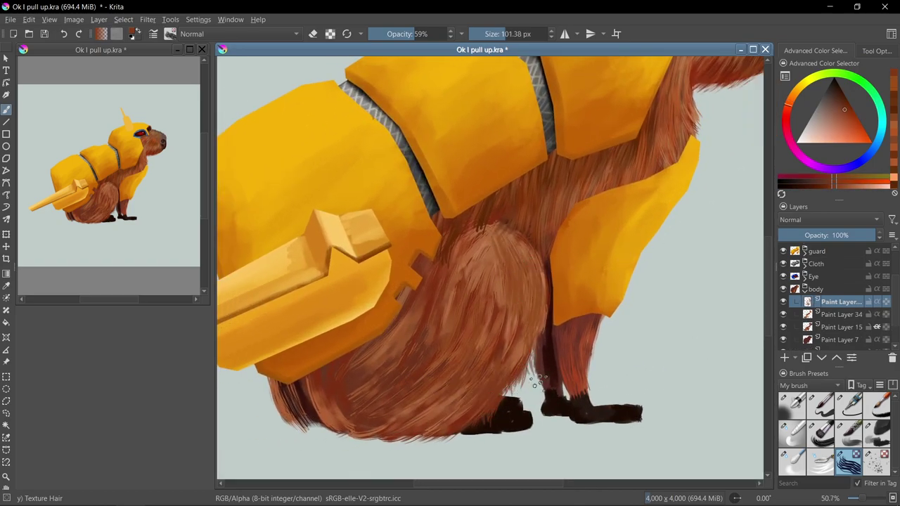
left_click(506, 237, "ctrl")
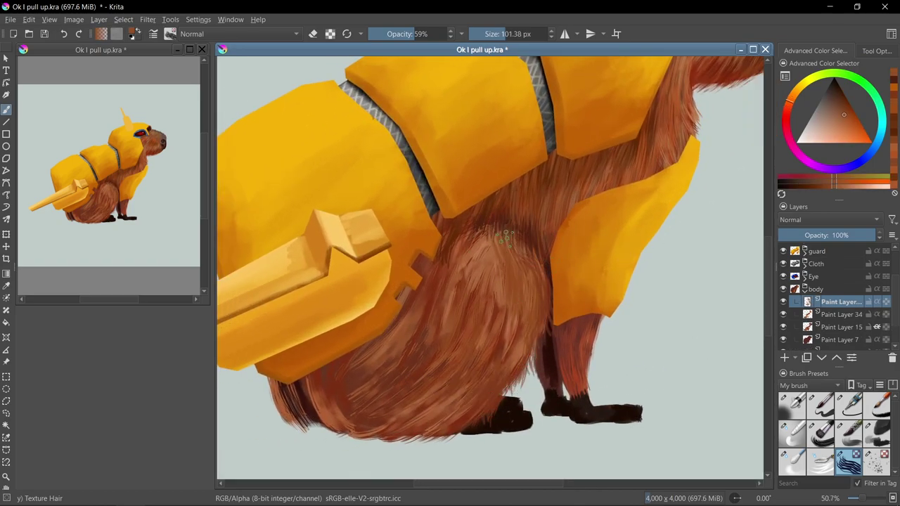
left_click_drag(466, 250, 342, 391)
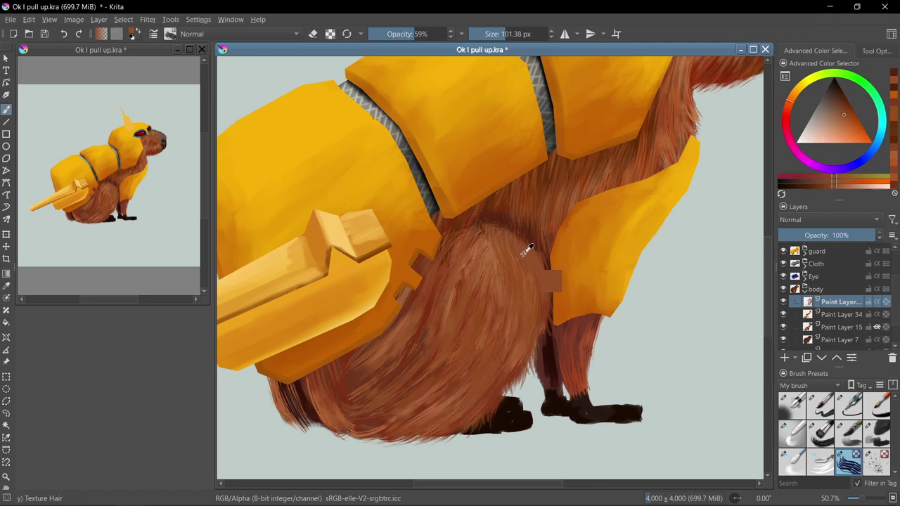
Paint hair strokes on the mid-lower fur and the lower-left belly edge
left_click(845, 124)
left_click_drag(509, 309, 472, 382)
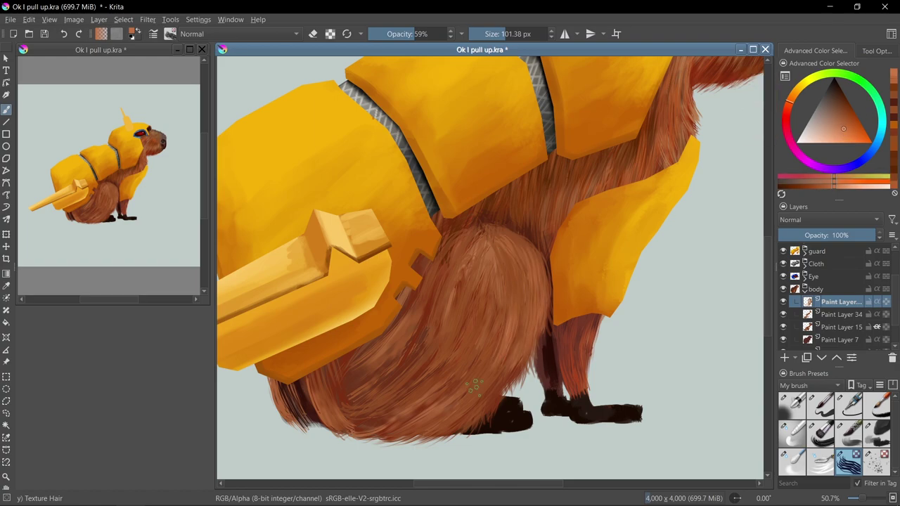
left_click(531, 273, "ctrl")
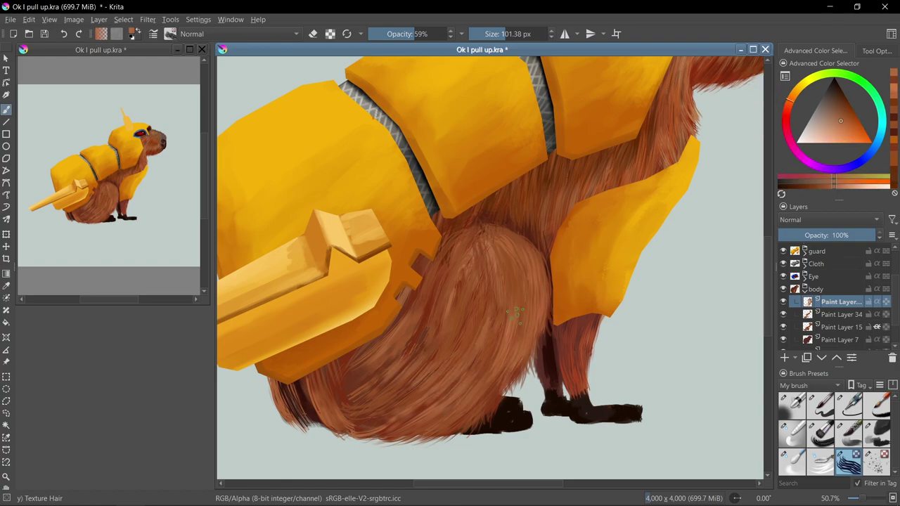
scroll(516, 314, "down", 6)
scroll(555, 298, "up", 5)
left_click(447, 285, "ctrl")
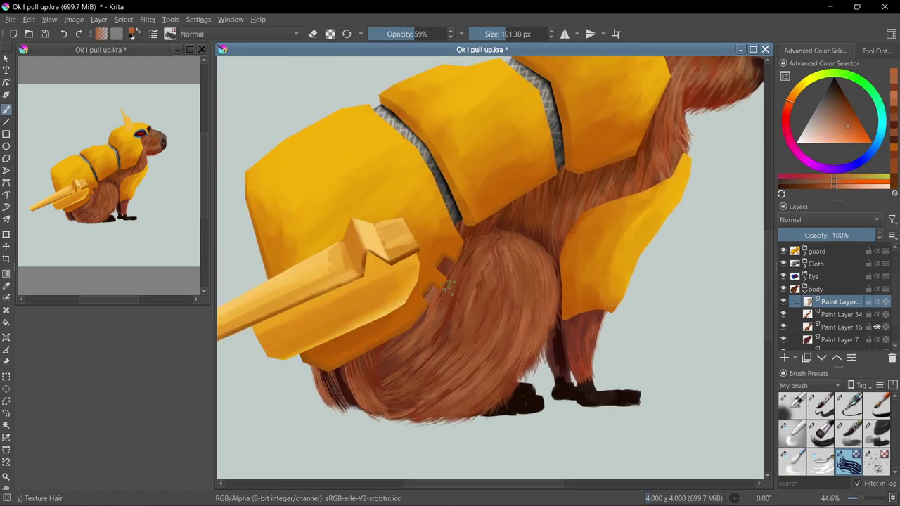
left_click(462, 323, "ctrl")
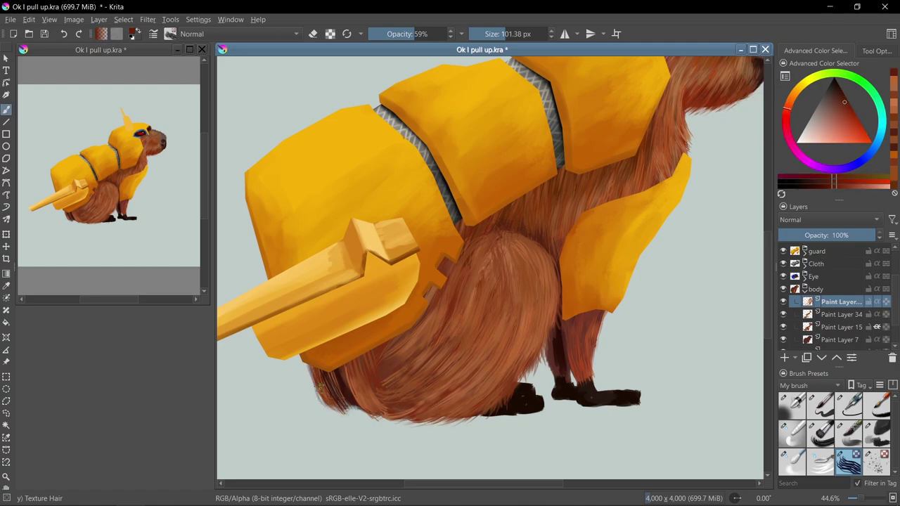
left_click_drag(319, 386, 394, 414)
Sample redder and orange-brown fur tones and recentre the view on the capybara
left_click(351, 410, "ctrl")
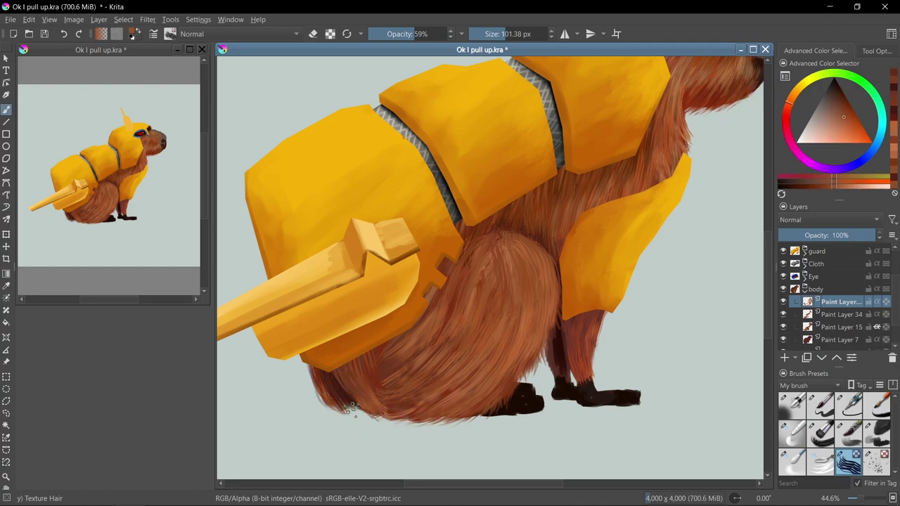
scroll(351, 410, "down", 1)
left_click(356, 329, "ctrl")
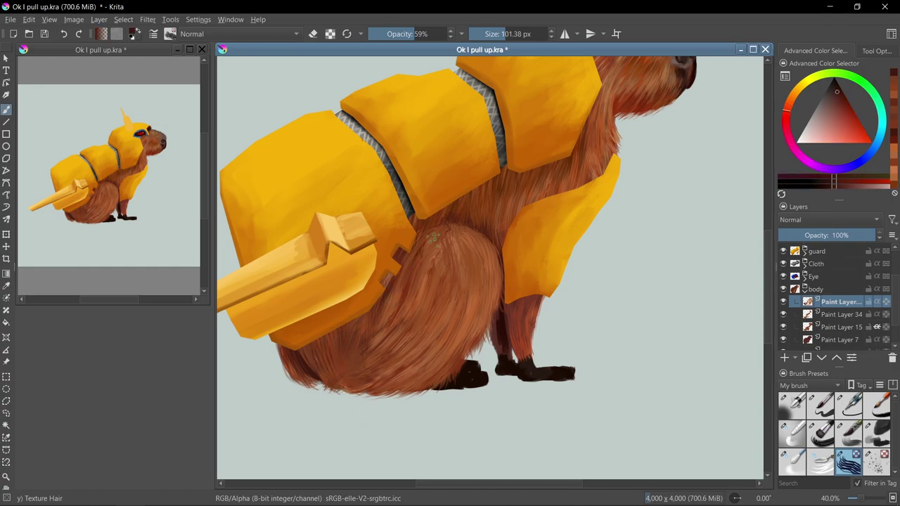
scroll(366, 318, "down", 1)
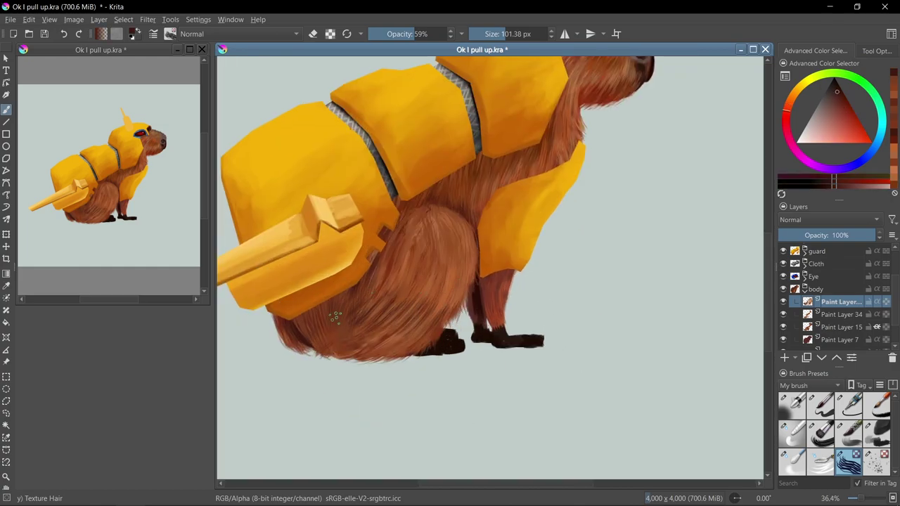
left_click(415, 302, "ctrl")
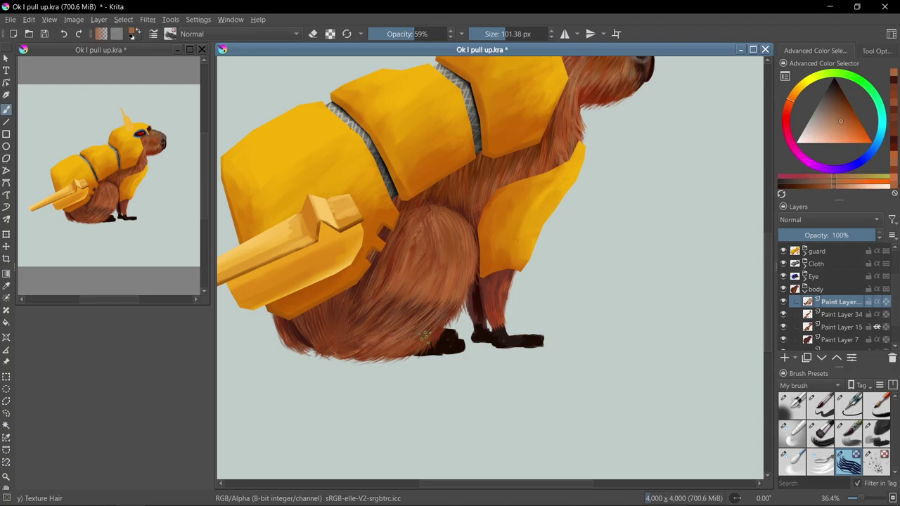
scroll(424, 336, "up", 1)
left_click(412, 311, "ctrl")
scroll(455, 339, "down", 5)
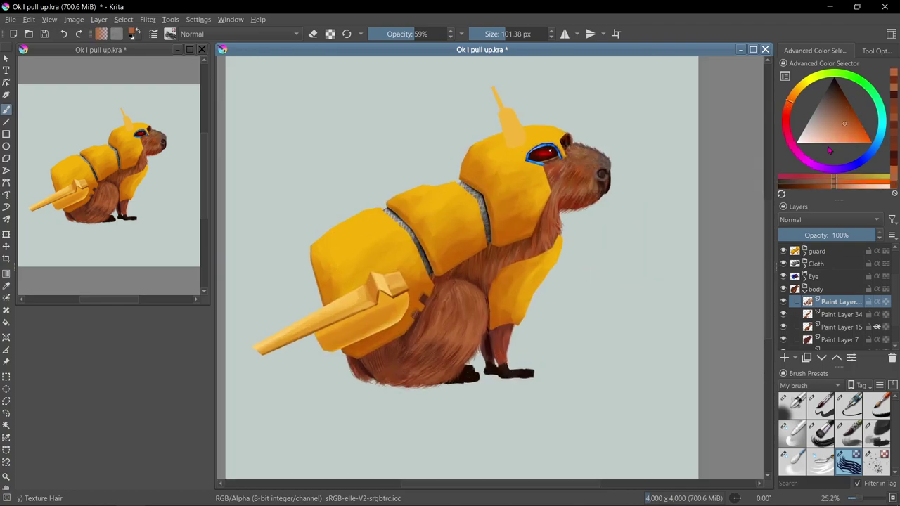
left_click(478, 299, "ctrl")
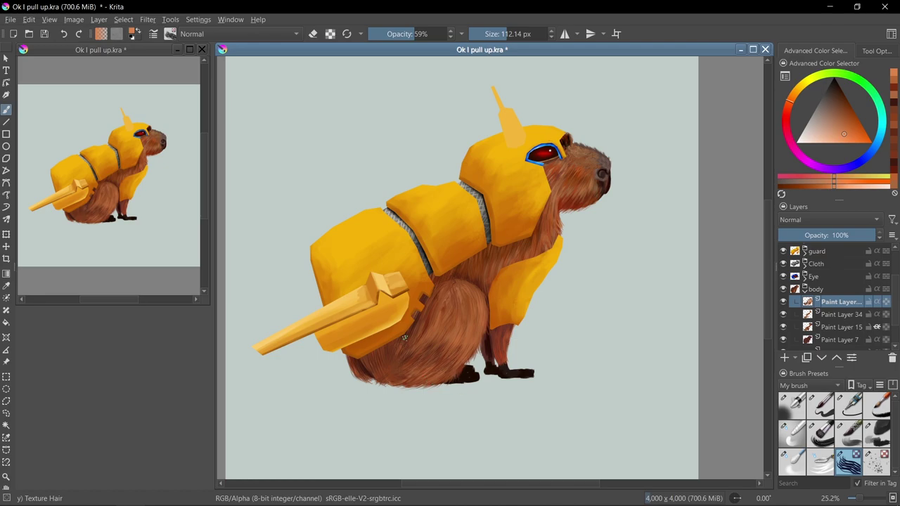
scroll(394, 355, "up", 4)
left_click(419, 343, "ctrl")
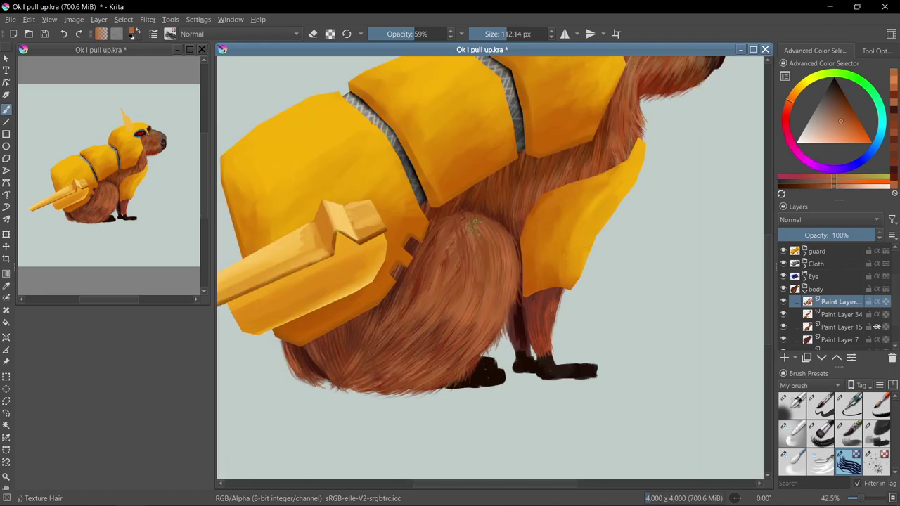
scroll(555, 198, "down", 3)
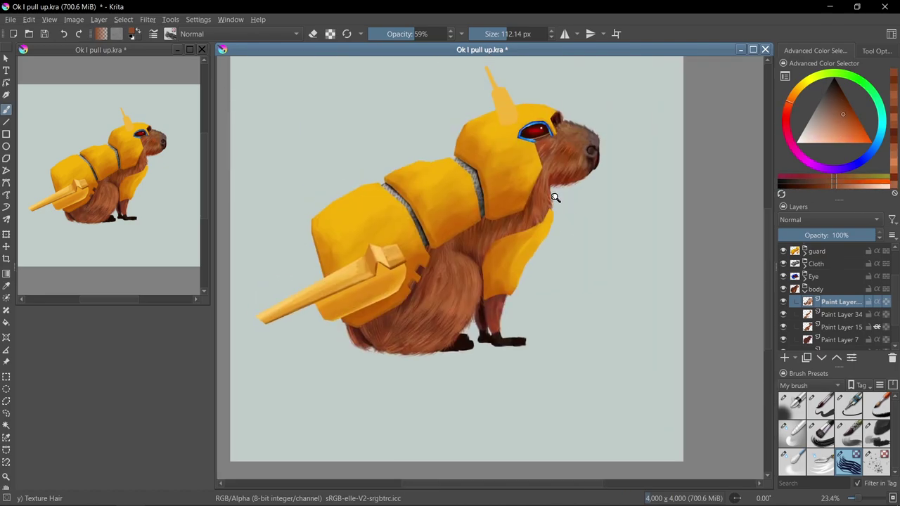
left_click_drag(555, 197, 587, 228)
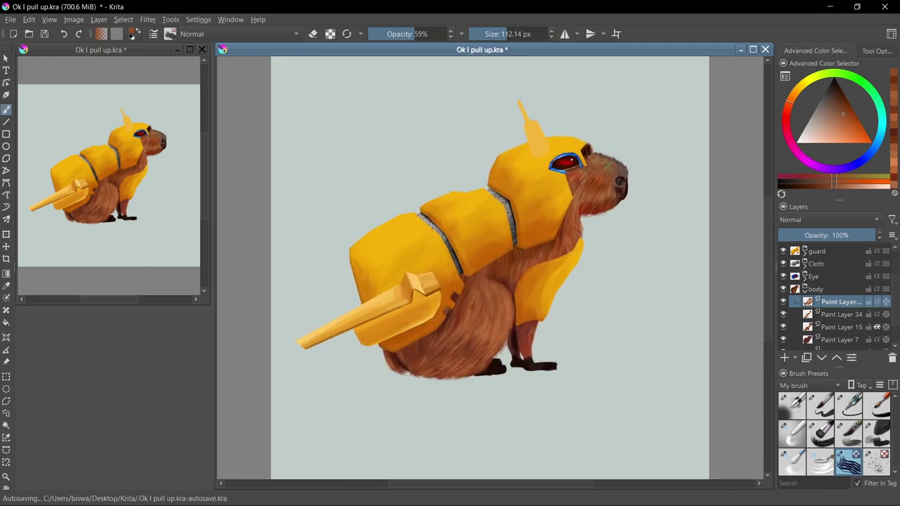
scroll(488, 261, "up", 3)
Save, erase the old dark feet, and sketch faint strokes for a new right foot
key("ctrl+s")
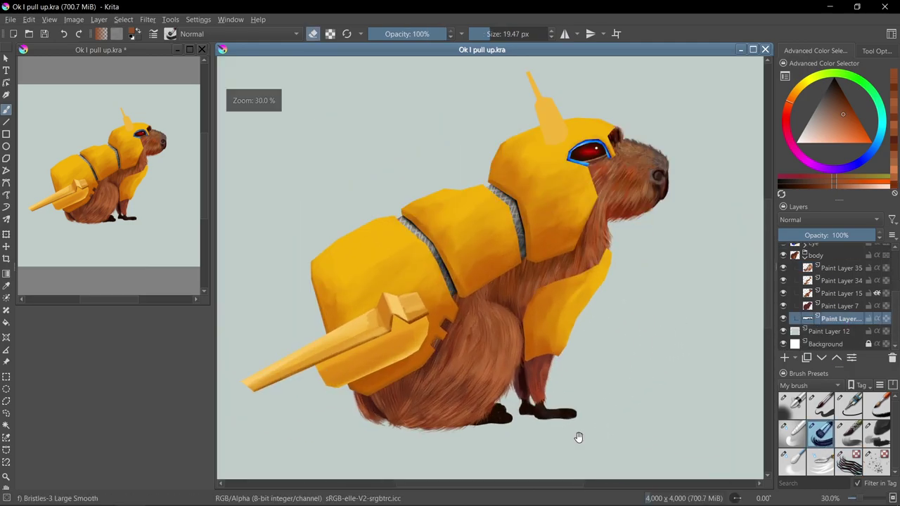
key("e")
left_click(848, 430)
left_click_drag(591, 320, 611, 321)
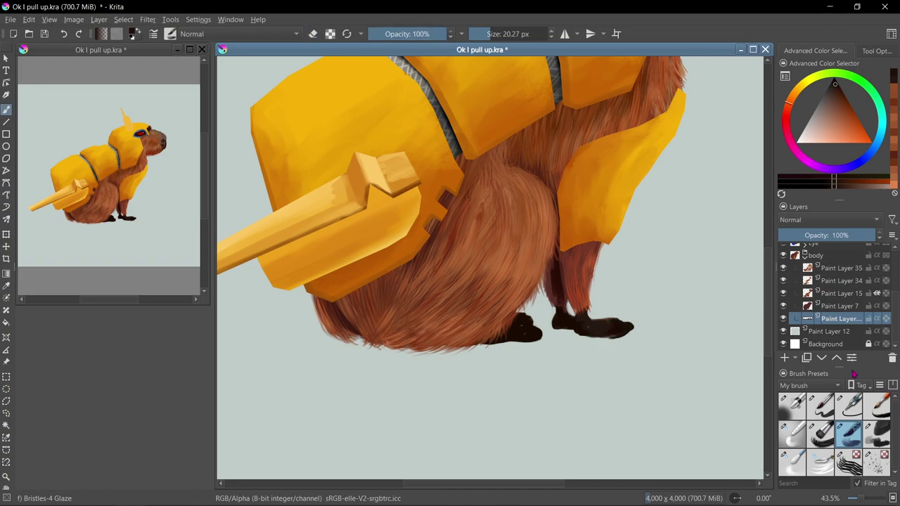
key("e")
left_click_drag(619, 325, 494, 349)
key("e")
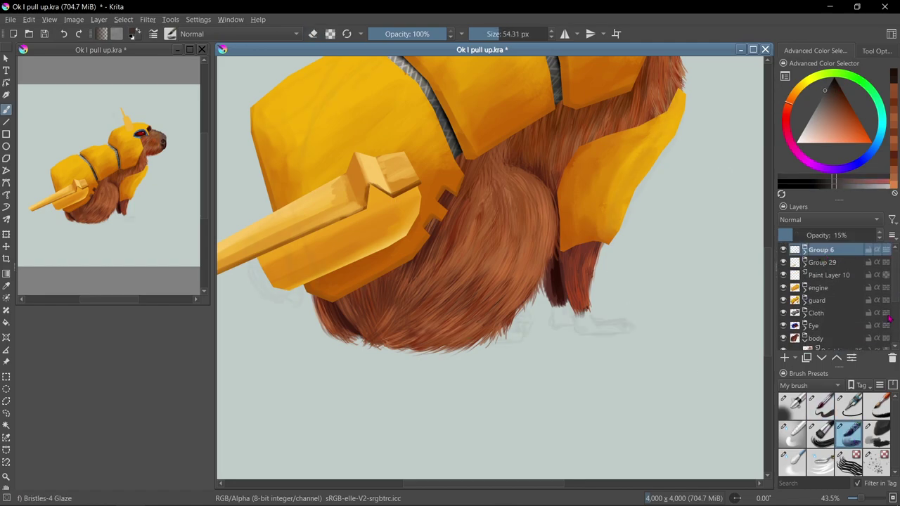
left_click_drag(633, 325, 558, 316)
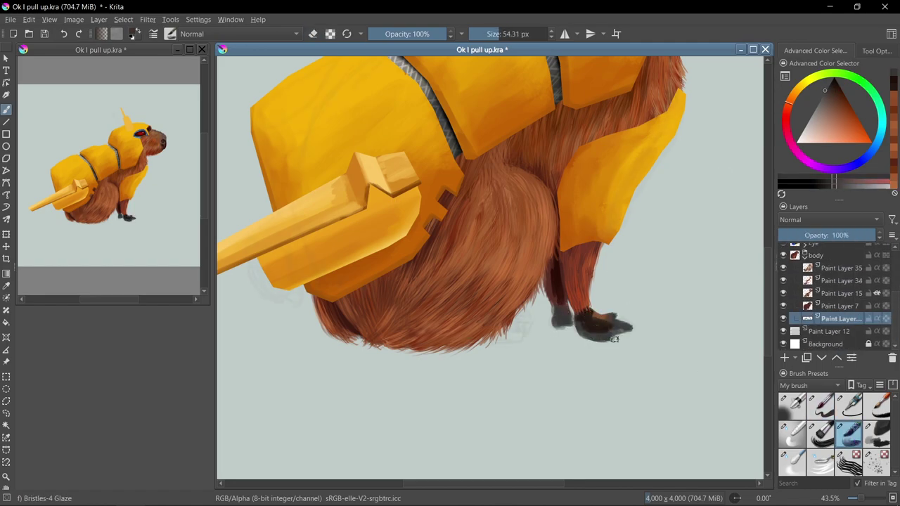
Add a new layer for the feet, then select Paint Layer 16 with a basic size-varying brush
scroll(614, 339, "down", 1)
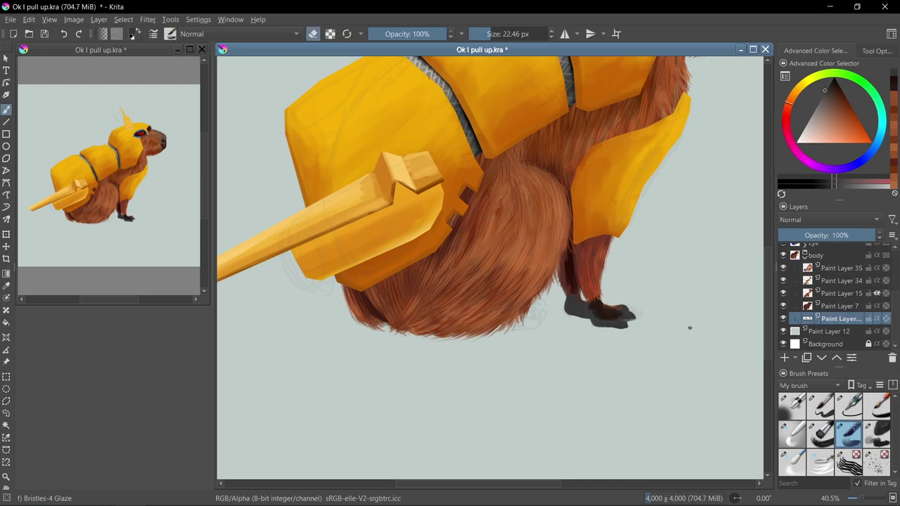
key("Insert")
scroll(675, 327, "up", 1)
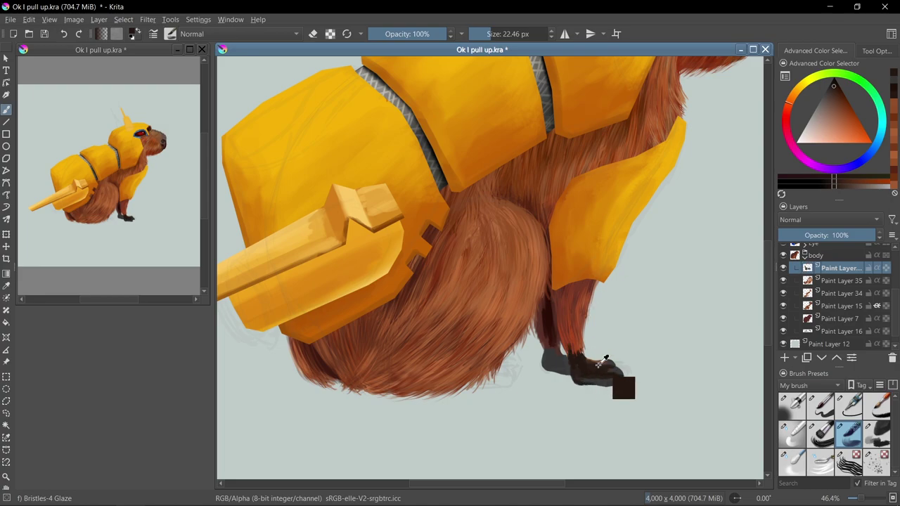
scroll(599, 362, "down", 2)
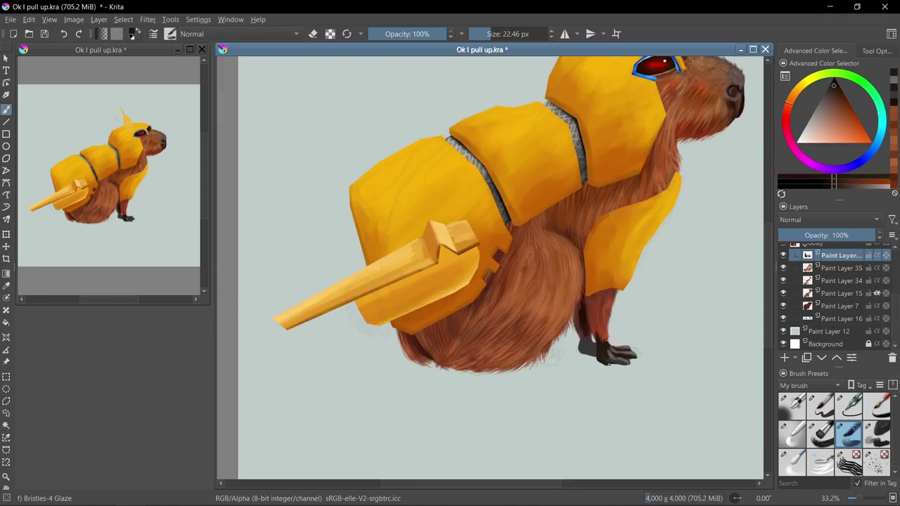
scroll(599, 364, "up", 3)
scroll(590, 355, "down", 4)
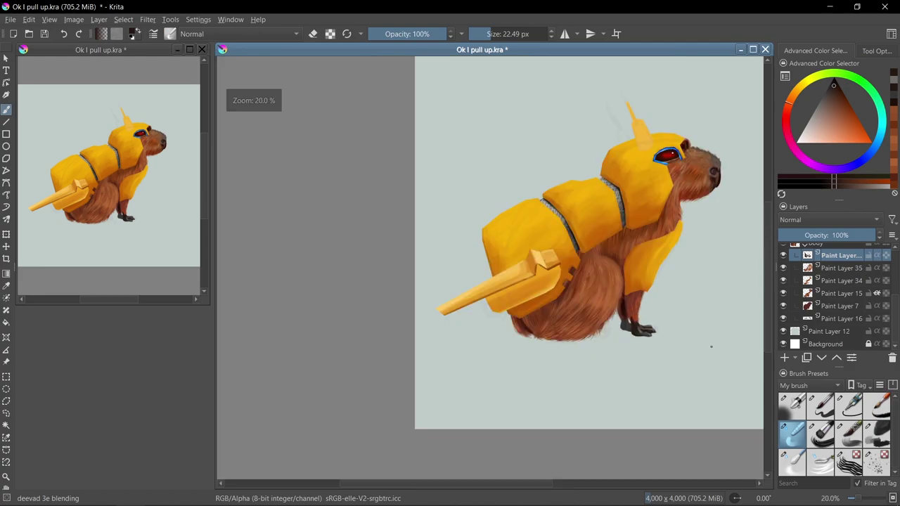
scroll(597, 352, "up", 3)
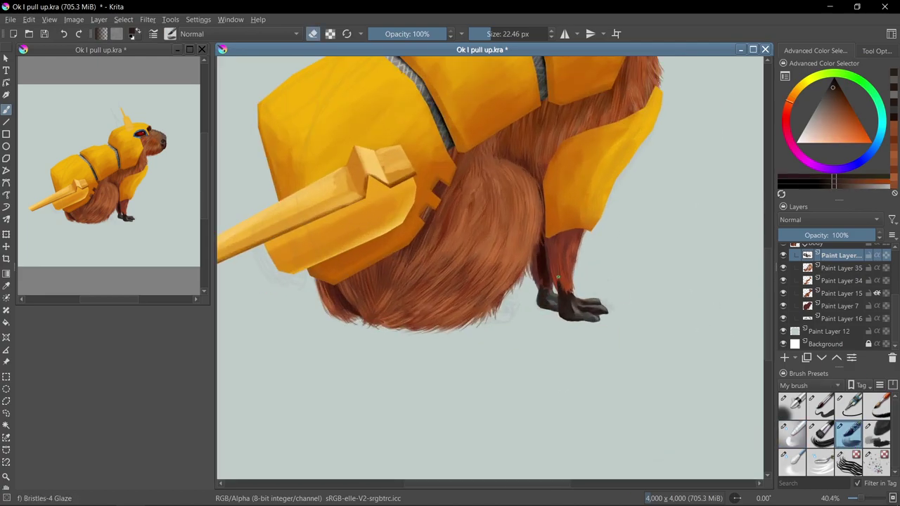
scroll(693, 367, "down", 2)
left_click(840, 318)
left_click(820, 406)
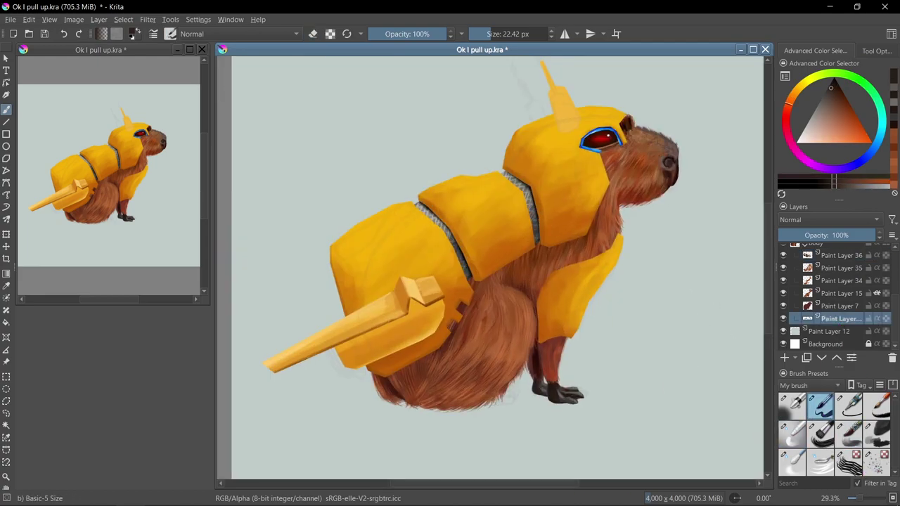
Paint a dark edge along the lower belly, then remove it
left_click_drag(480, 408, 493, 323)
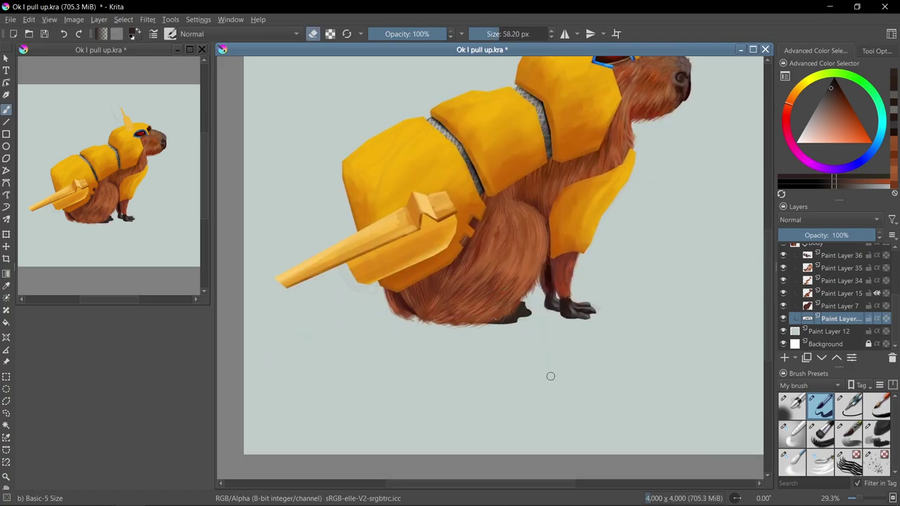
left_click_drag(469, 325, 519, 321)
scroll(516, 317, "up", 1)
key("e")
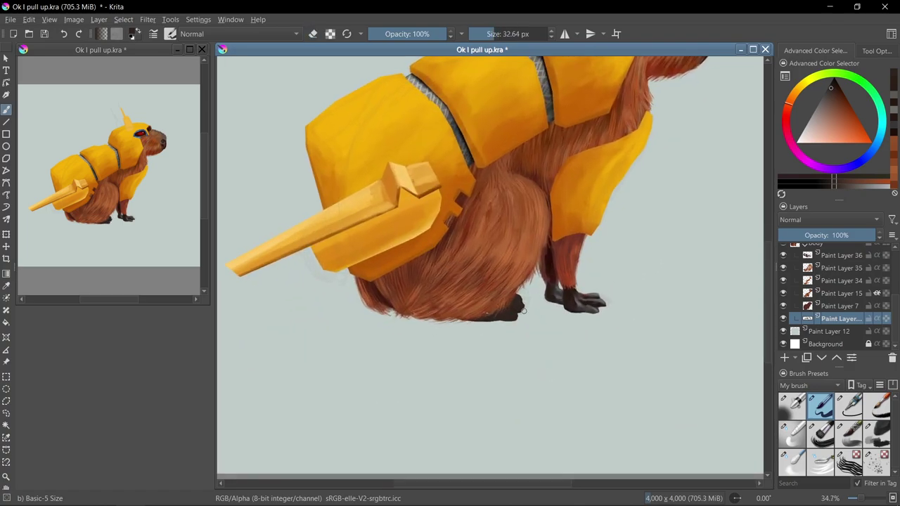
left_click(849, 435)
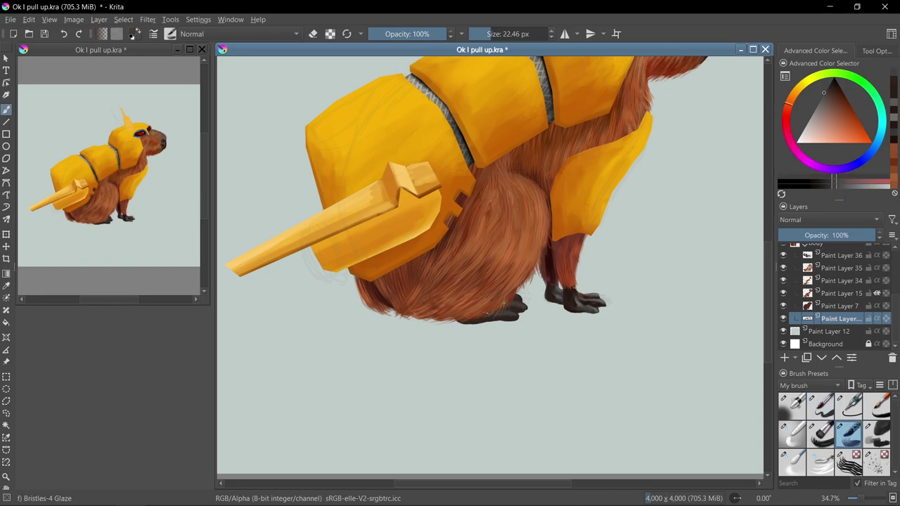
key("e")
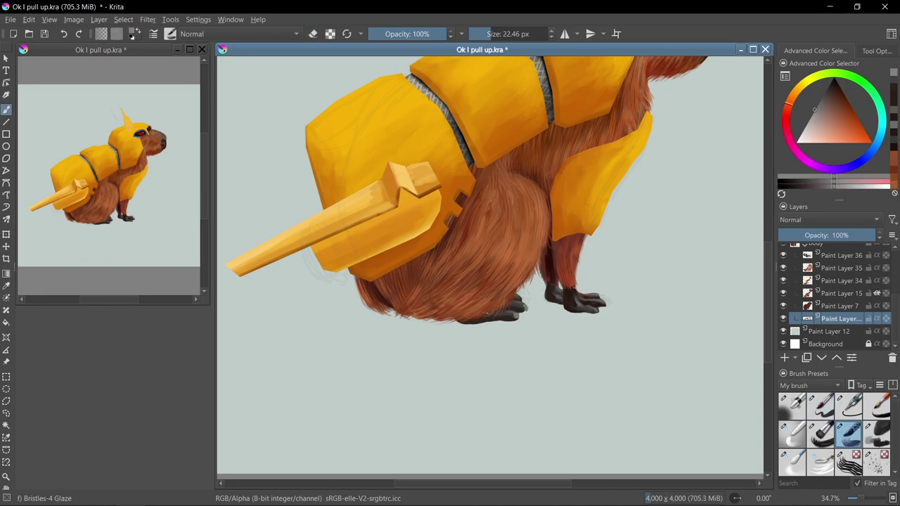
On Paint Layer 36, paint a soft dark shadow under the capybara with the basic brush
left_click(589, 300)
scroll(634, 352, "down", 2)
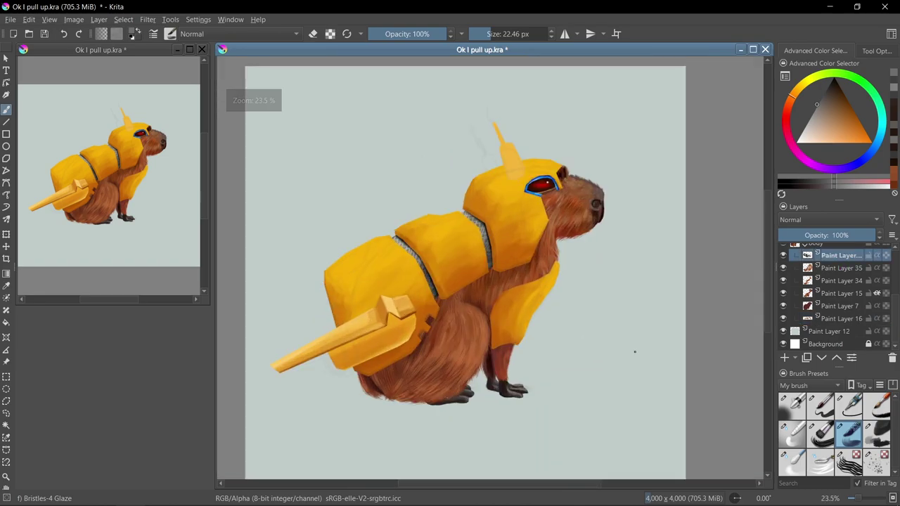
key("/")
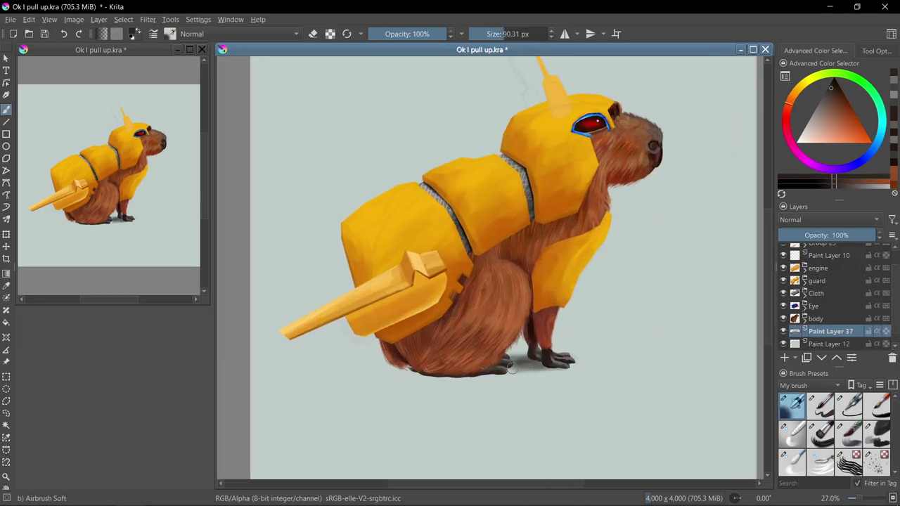
mouse_move(512, 369)
left_mouse_down()
mouse_move(322, 381)
mouse_move(402, 371)
mouse_move(492, 380)
left_mouse_up()
Paint a dark shadow under the feet with Bristles-4 Glaze and blur it around the front feet
key("e")
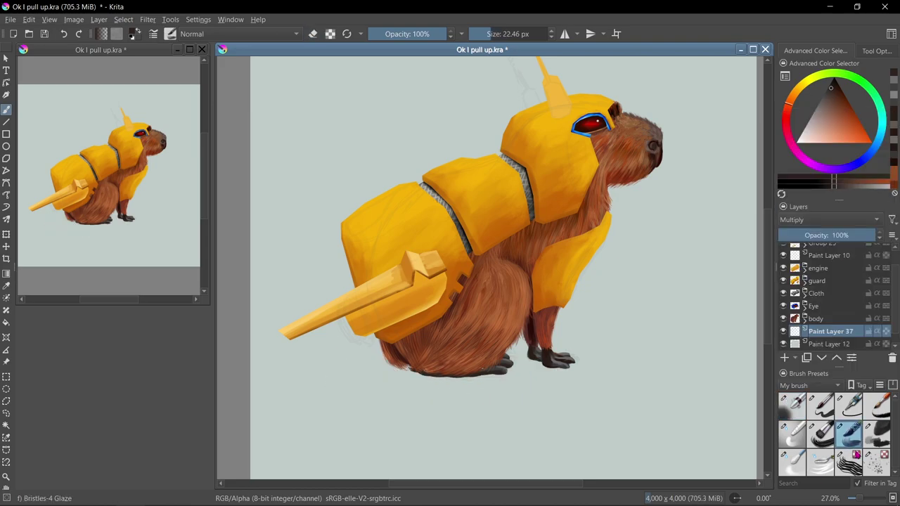
left_click(849, 433)
scroll(584, 340, "up", 1)
mouse_move(344, 373)
left_mouse_down()
mouse_move(478, 383)
mouse_move(584, 363)
left_mouse_up()
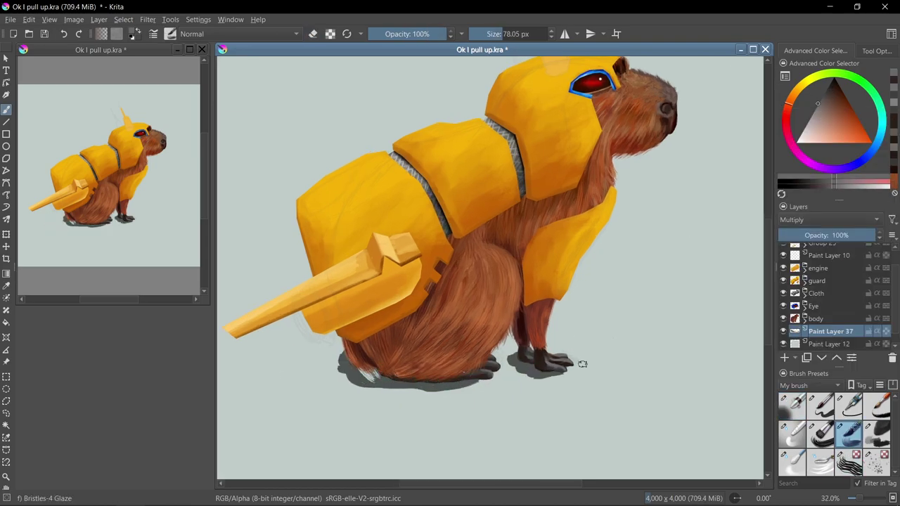
left_click(793, 464)
left_click_drag(513, 362, 569, 367)
With a smaller blender, soften and lighten the shadow under the body
key("[")
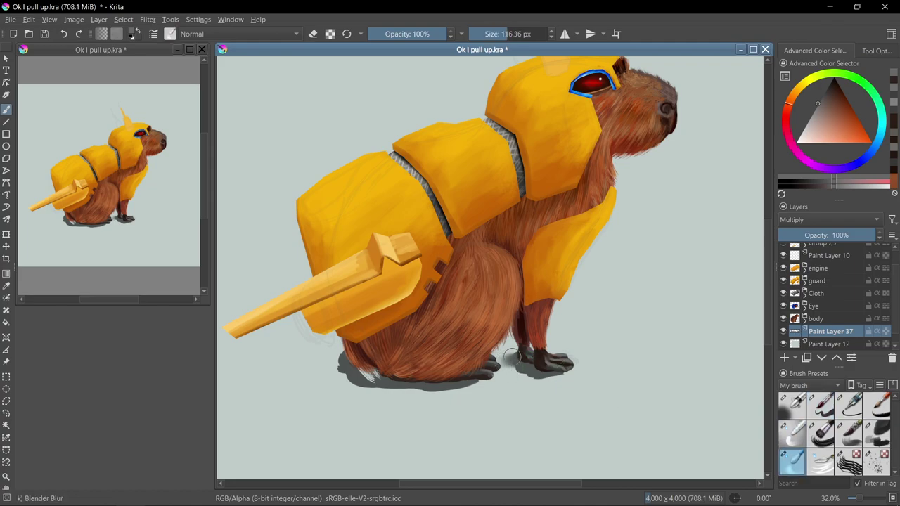
left_click_drag(491, 380, 341, 376)
key("e")
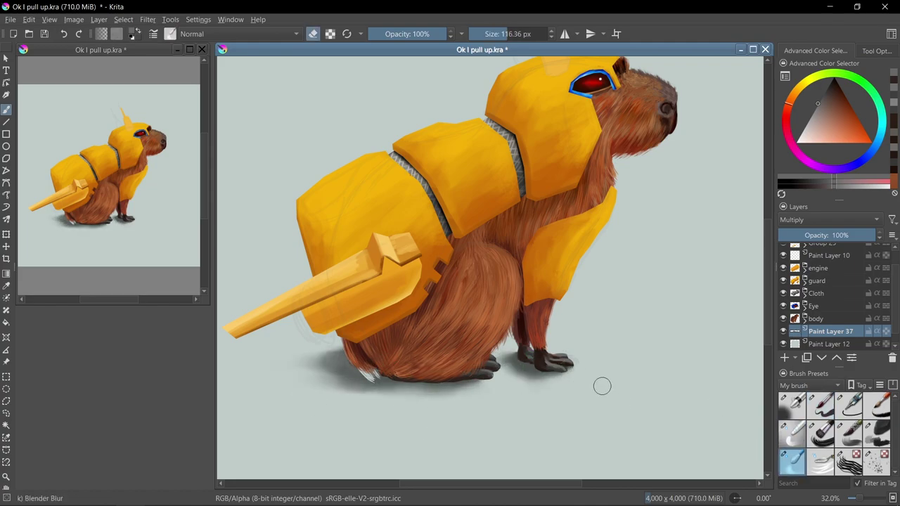
key("slash")
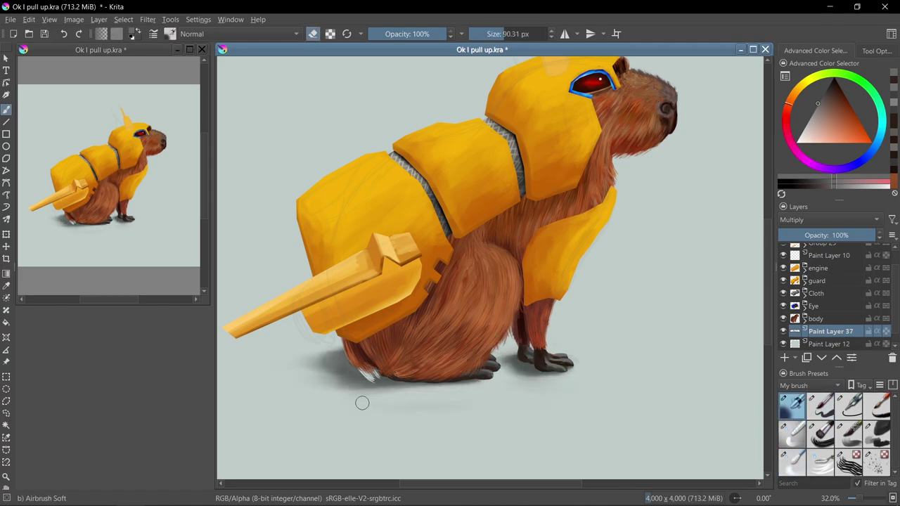
key("slash")
left_click(801, 438)
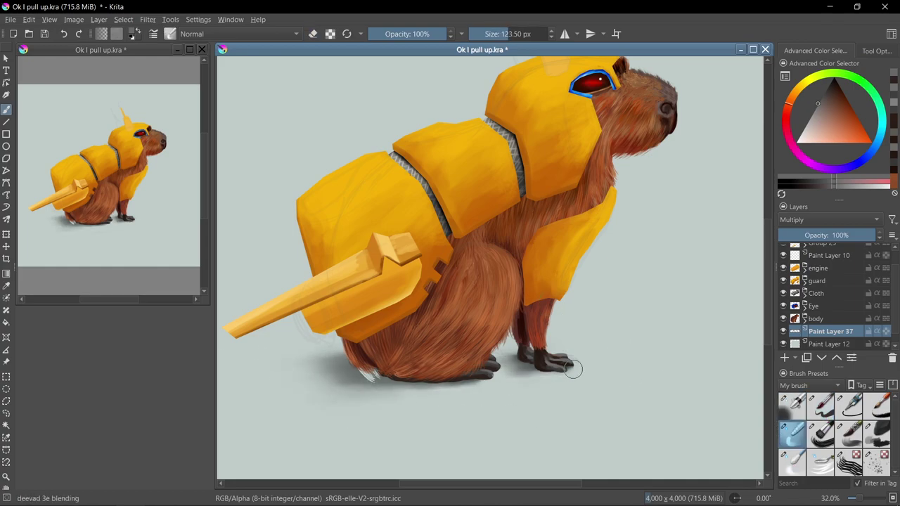
key("slash")
Paint the gun's rear recess dark grey and drop the selection
scroll(443, 266, "up", 2)
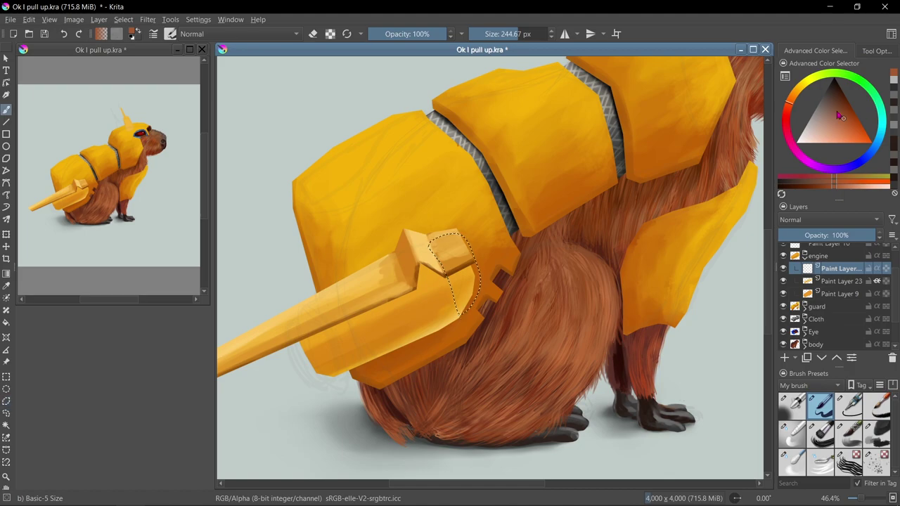
left_click_drag(450, 278, 468, 299)
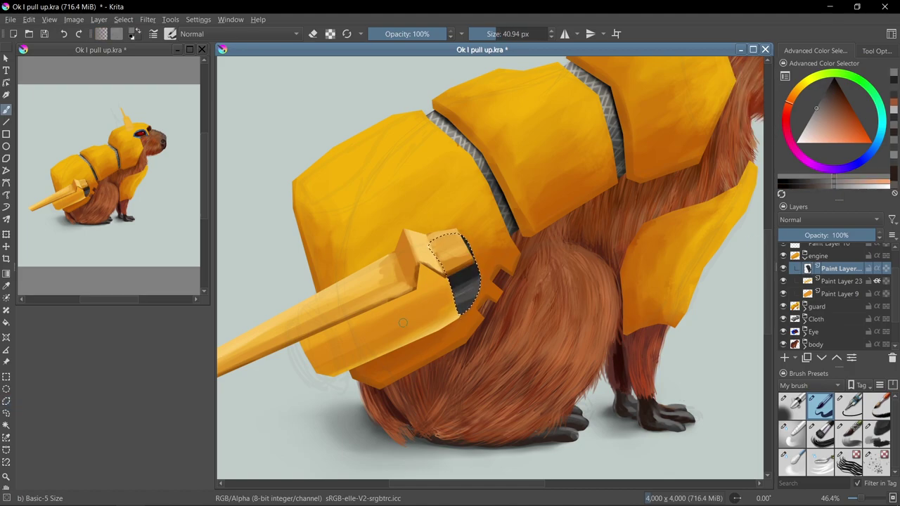
key("ctrl+shift+a")
scroll(572, 265, "up", 2)
left_click(849, 435)
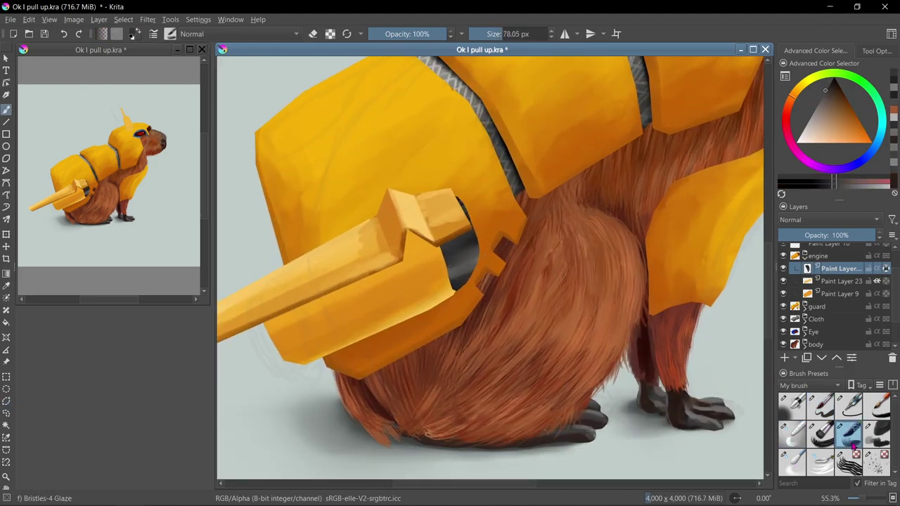
On a new paint layer, outline the notched vent slot and fill it dark
left_click(475, 215, "ctrl")
scroll(438, 255, "down", 3)
key("Insert")
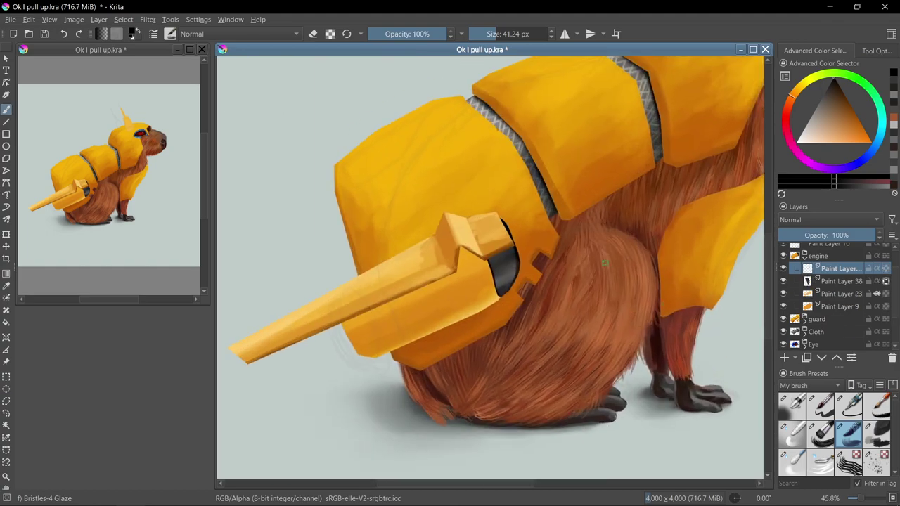
scroll(364, 313, "up", 4)
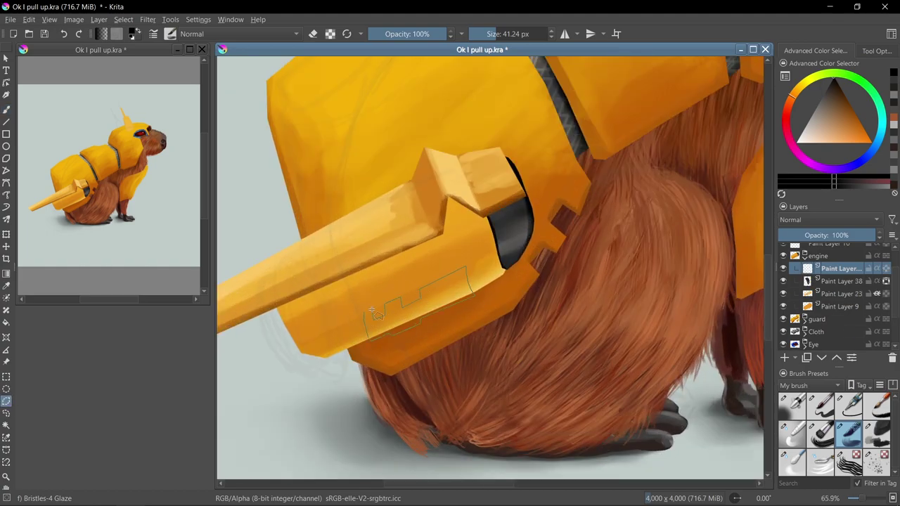
left_click(371, 312)
key("b")
key("shift+BackSpace")
left_click(819, 434)
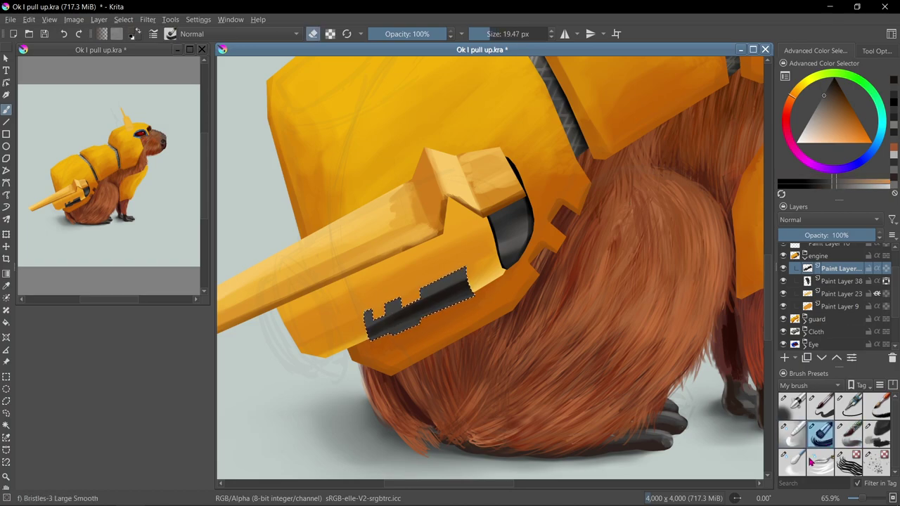
left_click(792, 435)
key("ctrl+shift+a")
Add a layer above Paint Layer 23 and brush armour-orange shading strokes onto the gun
scroll(483, 271, "down", 4)
scroll(393, 295, "up", 6)
left_click(849, 434)
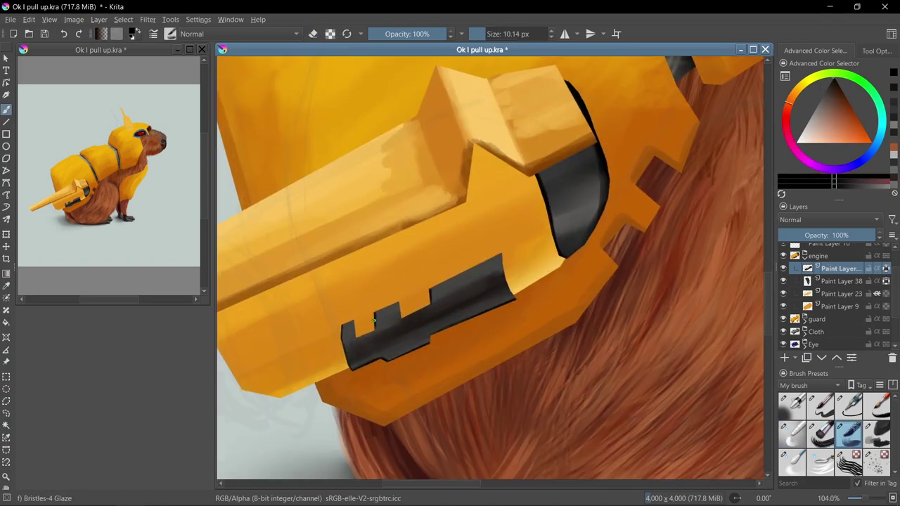
scroll(374, 320, "down", 3)
scroll(615, 334, "down", 3)
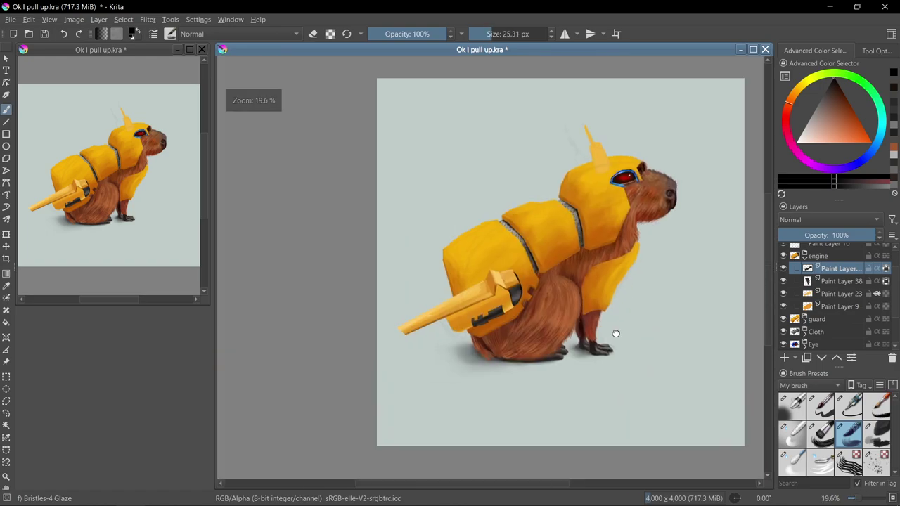
scroll(488, 341, "up", 2)
left_click(841, 294)
key("Insert")
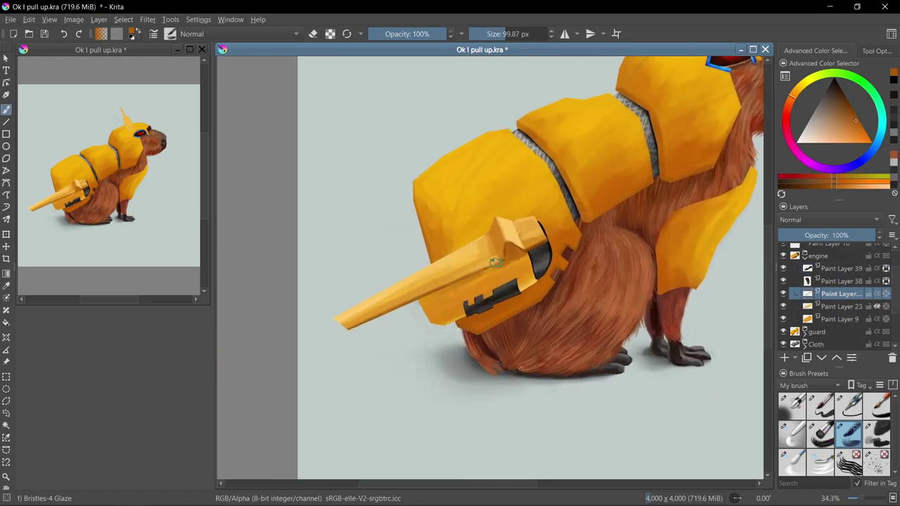
left_click(465, 287, "ctrl")
left_click(492, 267, "ctrl")
left_click_drag(422, 306, 527, 262)
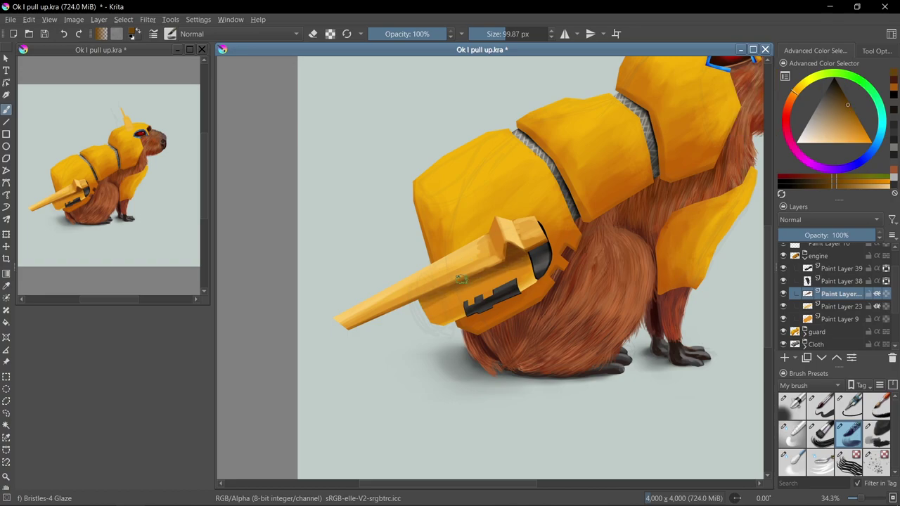
Add another paint layer, pick orange-yellow armour tones, then select Paint Layer 9
key("/")
scroll(543, 257, "down", 1)
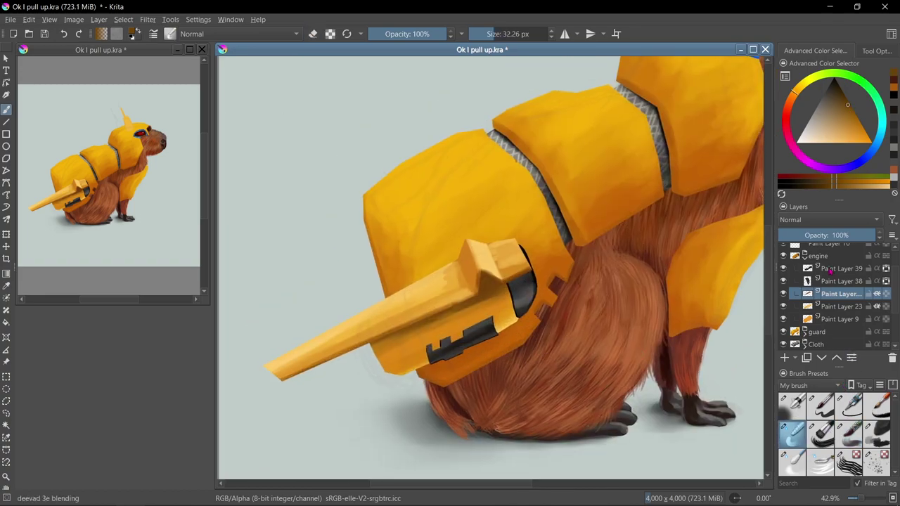
key("Insert")
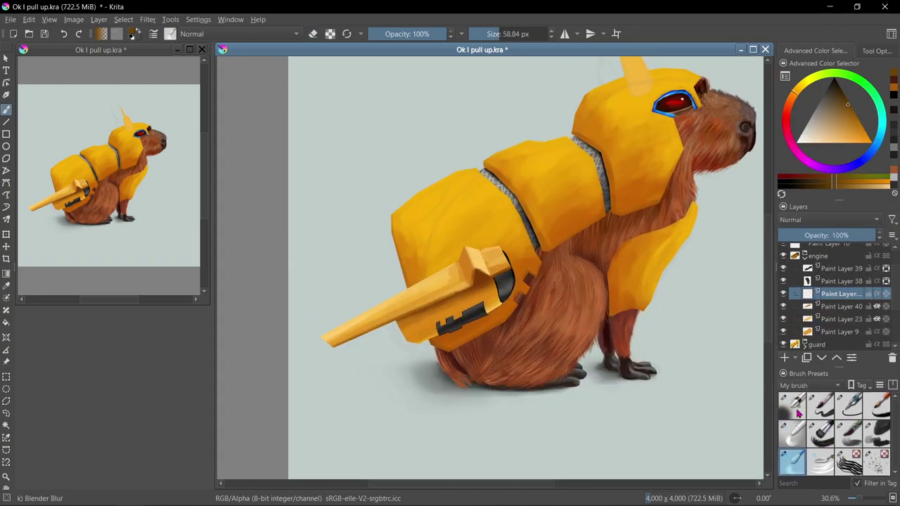
left_click(848, 430)
left_click(425, 316, "ctrl")
left_click(464, 313, "ctrl")
key("/")
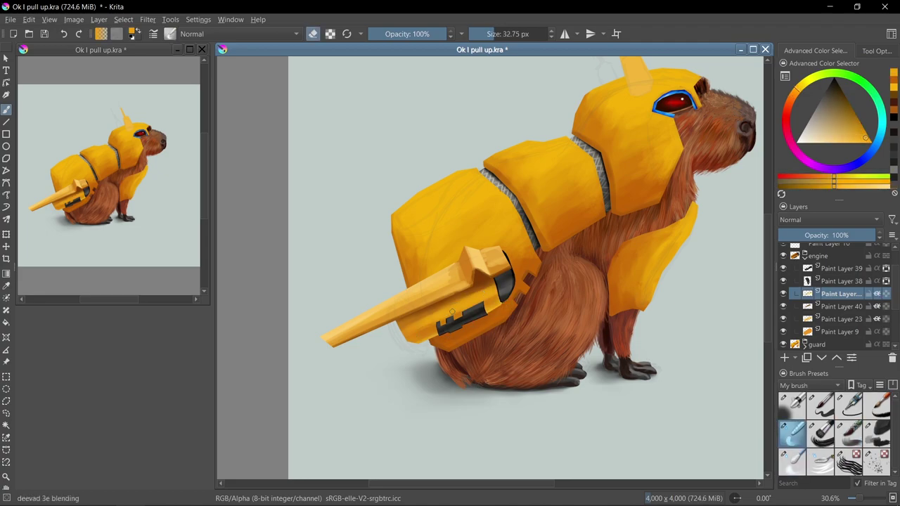
scroll(653, 331, "down", 1)
scroll(633, 317, "up", 2)
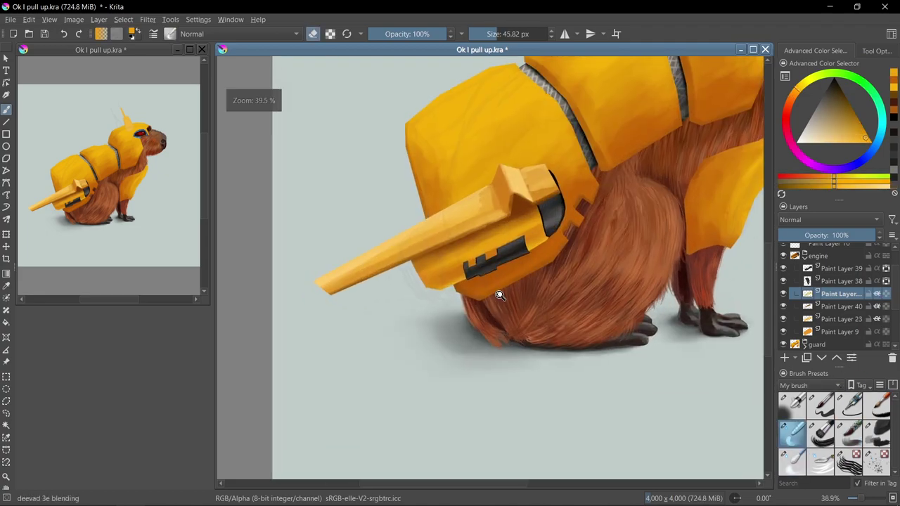
scroll(472, 257, "up", 3)
key("Page_Down")
key("Page_Down")
key("Page_Down")
Select a thin strip along the gun's edge and add a new layer for it
scroll(556, 258, "up", 3)
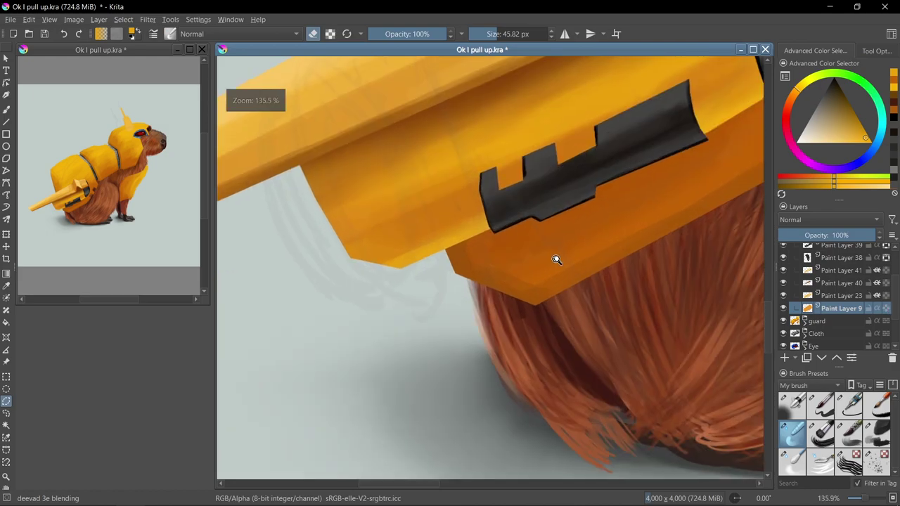
scroll(299, 176, "up", 2)
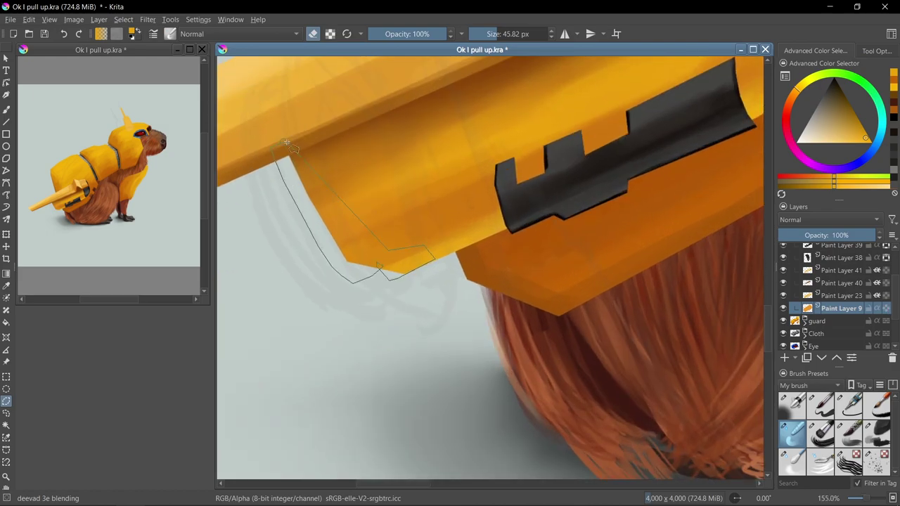
left_click(286, 143)
key("/")
scroll(337, 169, "up", 1)
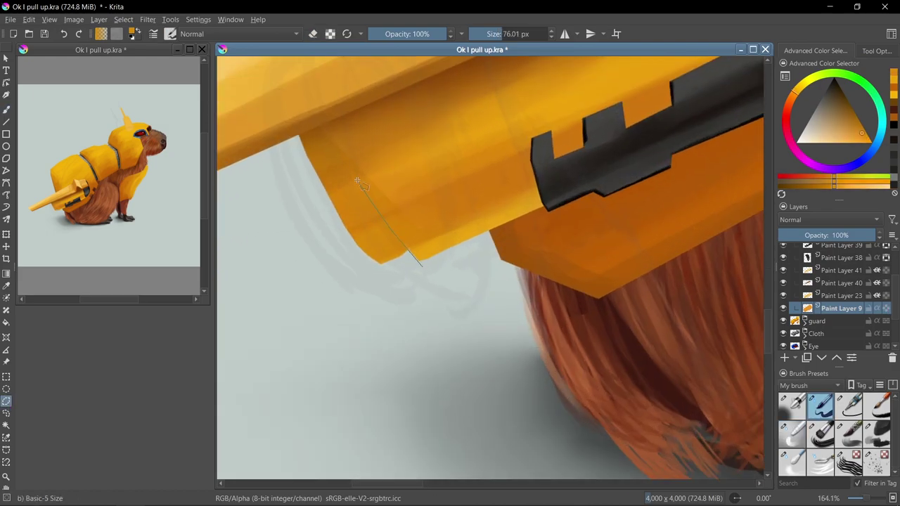
key("Return")
key("Insert")
key("/")
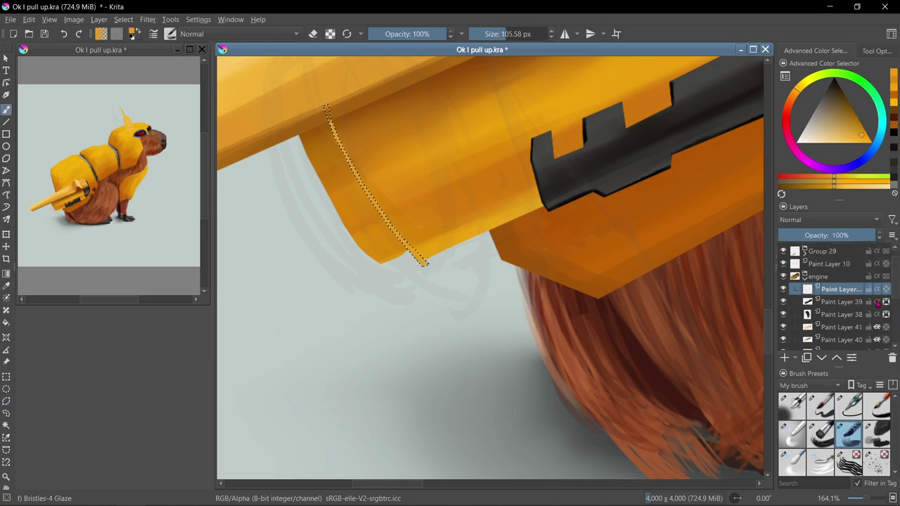
scroll(331, 84, "down", 4)
With a smaller brush, fill the stripe selection with black and deselect
key("[")
key("[")
key("[")
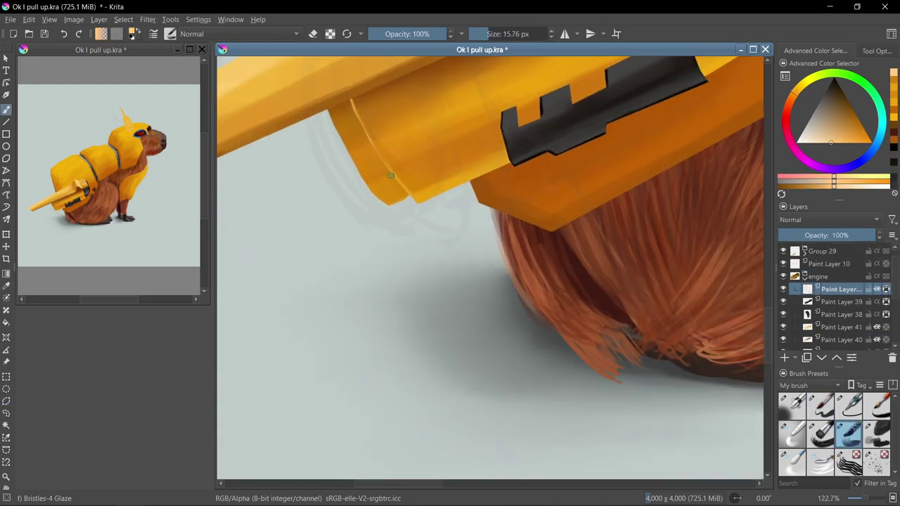
scroll(587, 313, "up", 1)
scroll(330, 271, "up", 2)
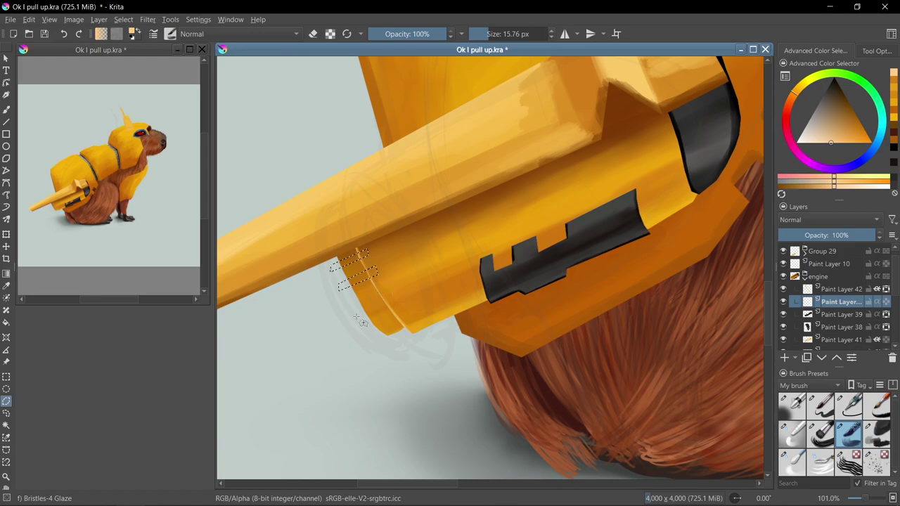
key("d")
key("/")
key("shift+BackSpace")
Brighten the gun barrel with bright yellow using the Bristles-4 Glaze brush
key("ctrl+shift+a")
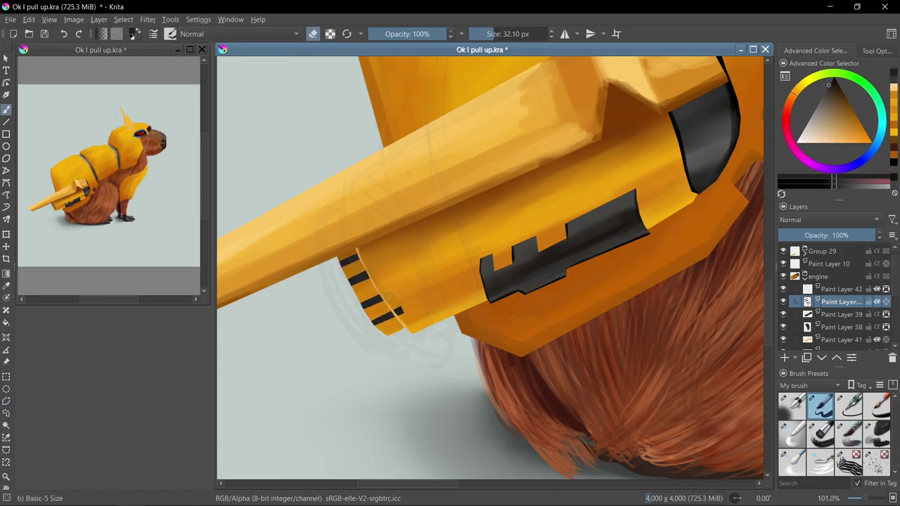
scroll(542, 464, "down", 5)
scroll(542, 464, "up", 4)
key("[")
key("[")
key("[")
scroll(306, 161, "up", 2)
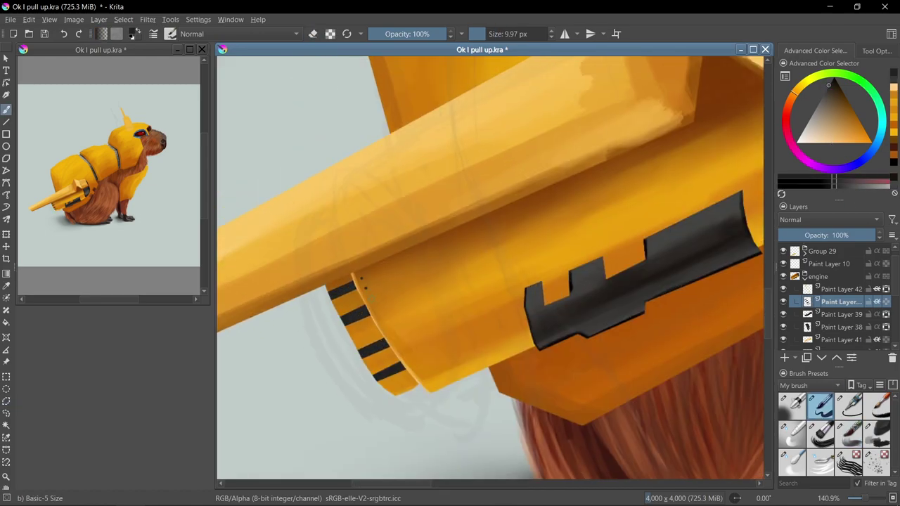
scroll(493, 387, "down", 5)
scroll(440, 368, "up", 1)
scroll(593, 346, "up", 1)
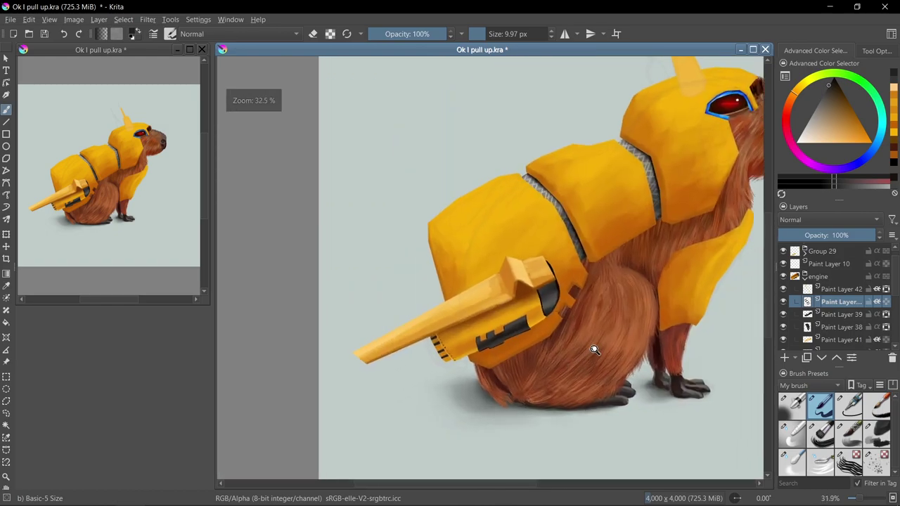
scroll(641, 324, "down", 2)
scroll(641, 324, "up", 1)
scroll(492, 281, "up", 1)
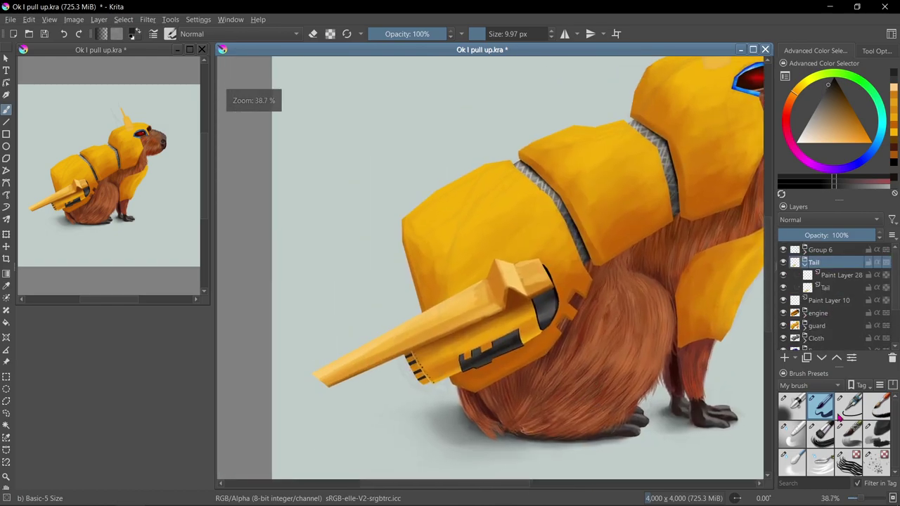
scroll(492, 281, "up", 1)
left_click(849, 432)
left_click(457, 320, "ctrl")
mouse_move(538, 289)
left_mouse_down()
mouse_move(358, 387)
mouse_move(405, 340)
left_mouse_up()
On a new layer, select the gun outline and try brown multiply shading, then remove it
key("Insert")
scroll(422, 406, "up", 1)
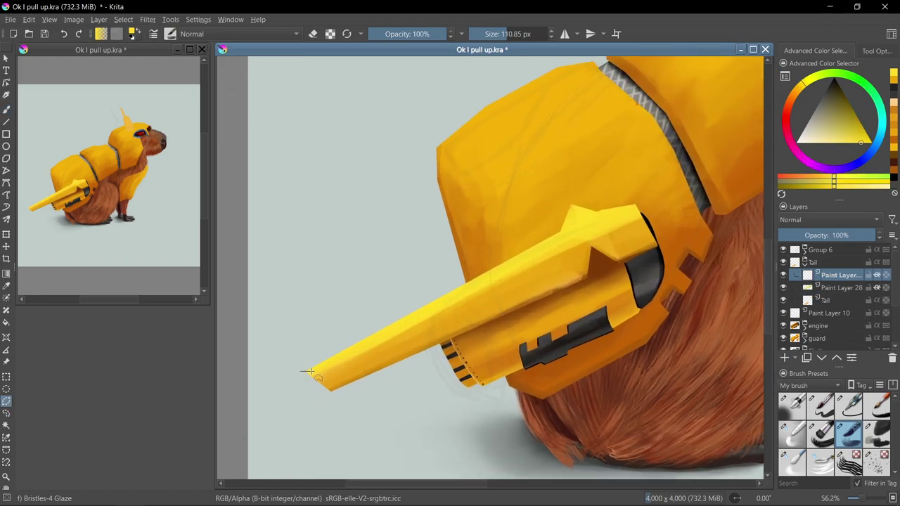
left_click_drag(661, 246, 301, 371)
key("b")
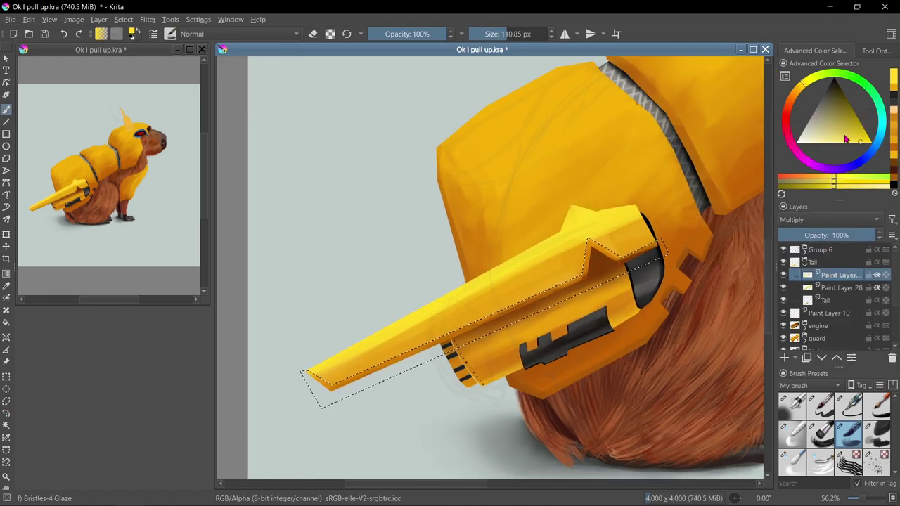
left_click(549, 278, "ctrl")
left_click_drag(562, 303, 604, 309)
key("ctrl+shift+a")
scroll(550, 275, "down", 1)
Choose the blending brush at normal blending with a smaller size
left_click(792, 433)
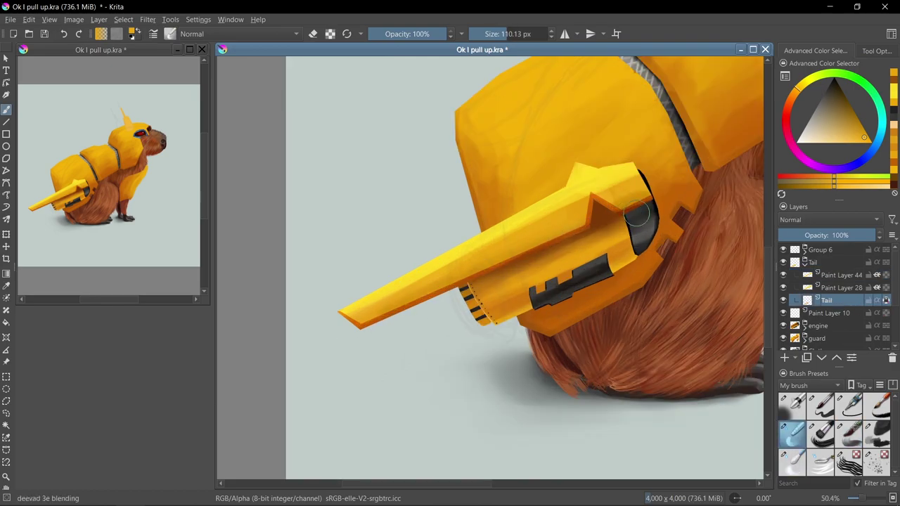
left_click(849, 432)
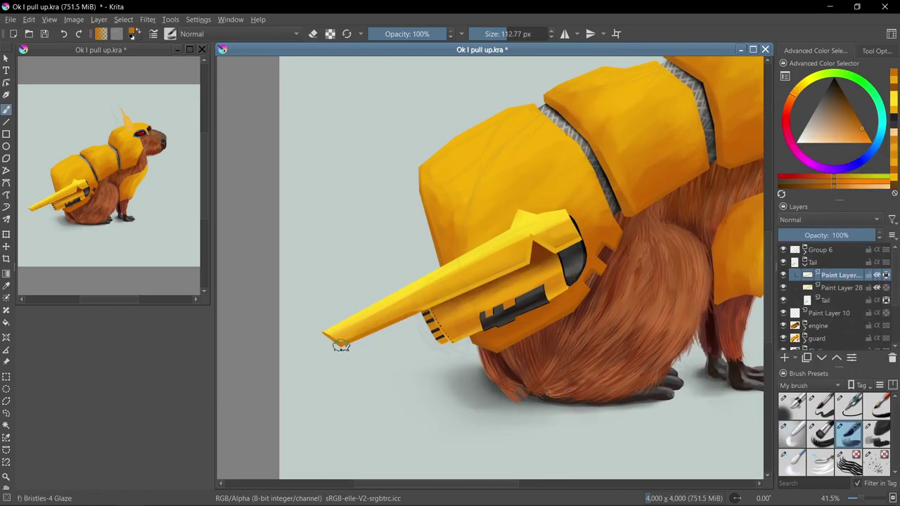
key("bracketleft")
key("bracketleft")
scroll(492, 281, "up", 1)
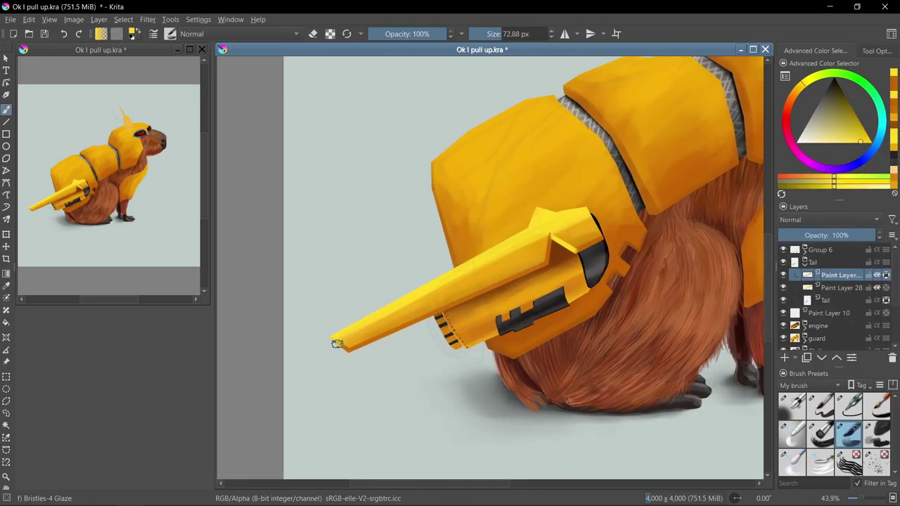
scroll(450, 295, "up", 2)
Darken the gun's side face and paint its top face lighter yellow
left_click(424, 235)
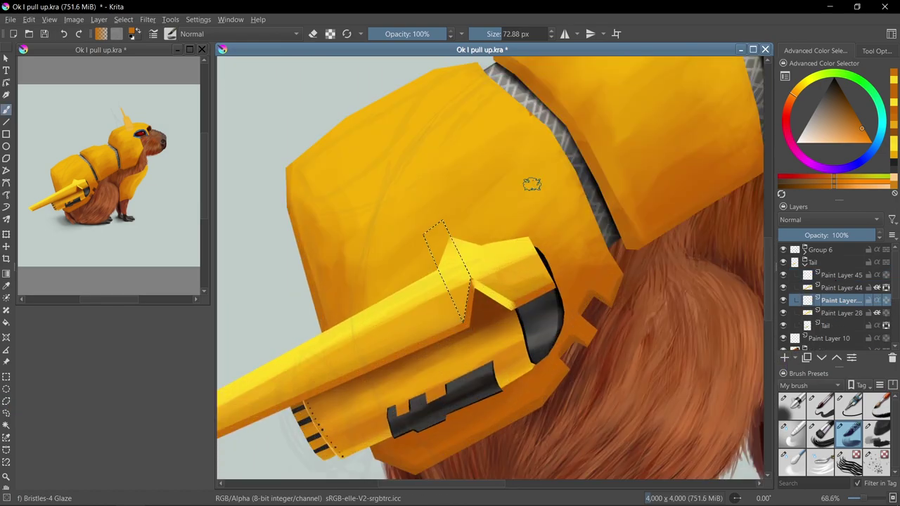
left_click_drag(441, 239, 450, 298)
double_click(519, 314)
key("b")
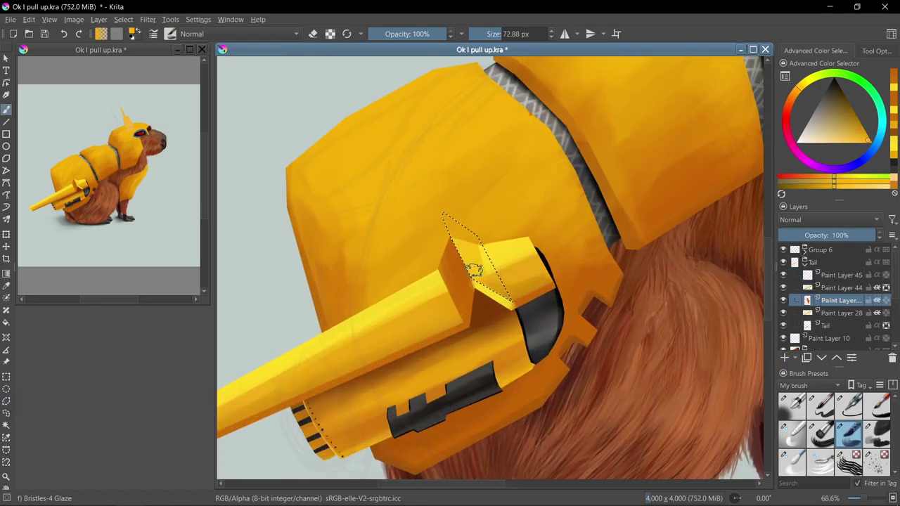
left_click_drag(464, 260, 496, 281)
Deselect, shrink the brush for finer gun detail and move to the layer below
key("ctrl+shift+a")
scroll(547, 249, "down", 1)
scroll(513, 243, "up", 2)
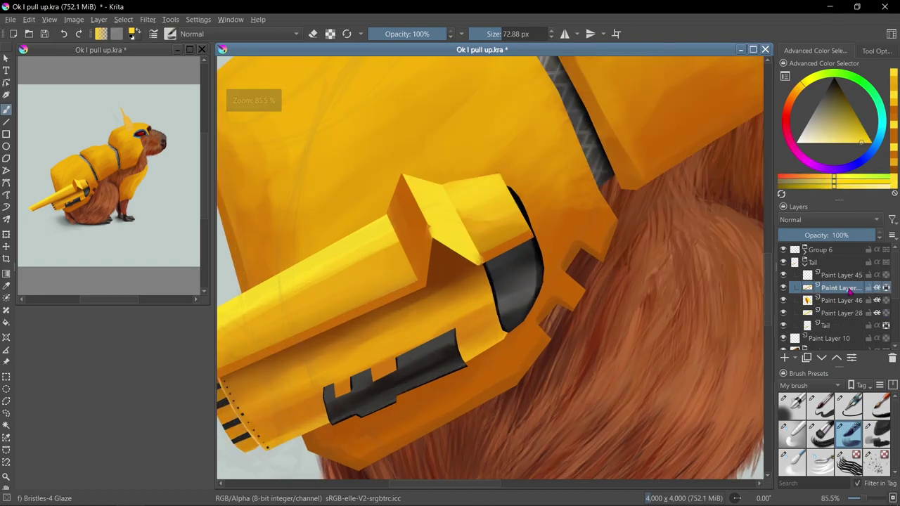
key("bracketleft")
key("Page_Down")
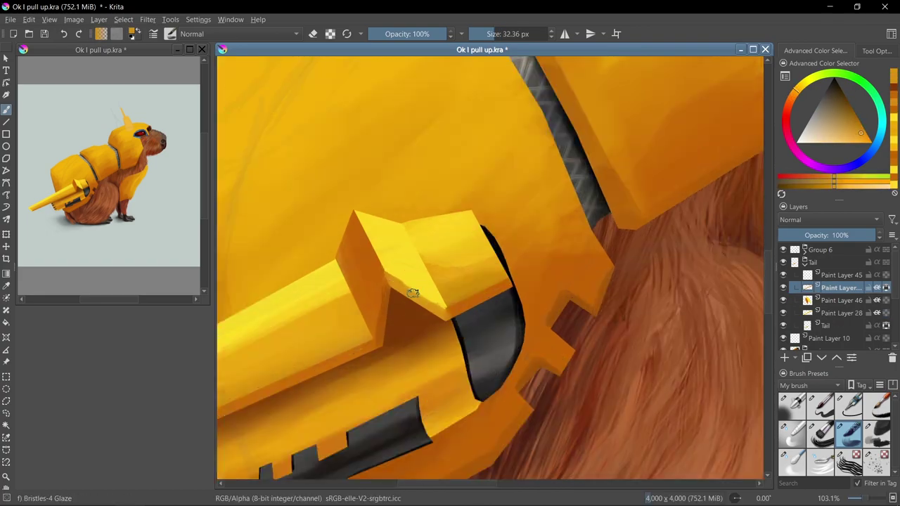
scroll(435, 230, "down", 7)
scroll(537, 302, "up", 4)
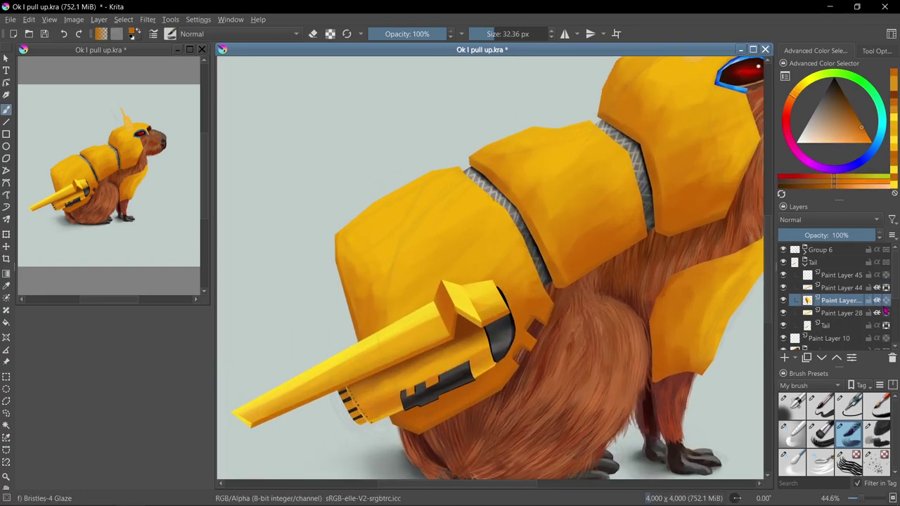
scroll(537, 302, "down", 4)
On a new layer, outline a band across the gun and fill it black
key("Insert")
scroll(562, 324, "up", 3)
left_click(6, 401)
left_click(430, 351)
scroll(476, 340, "up", 4)
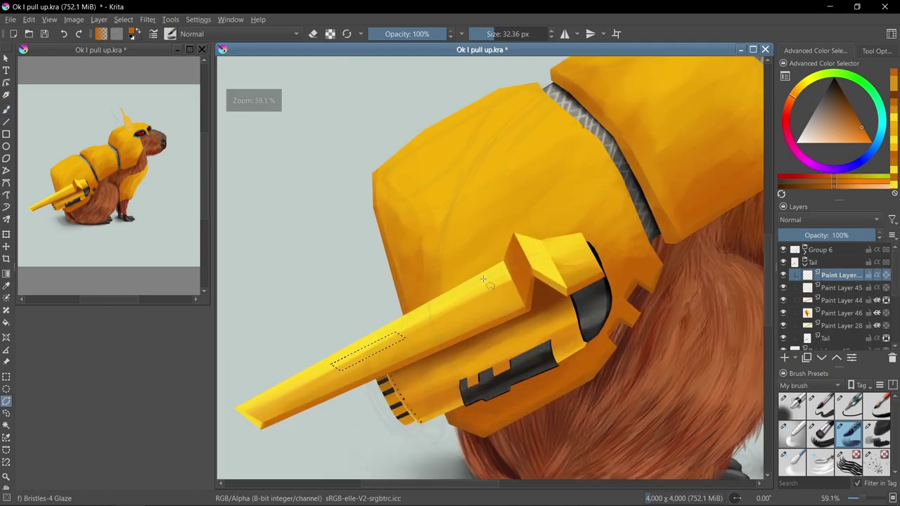
key("d")
key("shift+BackSpace")
key("ctrl+shift+a")
Paint a red stripe along the gun barrel
key("b")
left_click(786, 116)
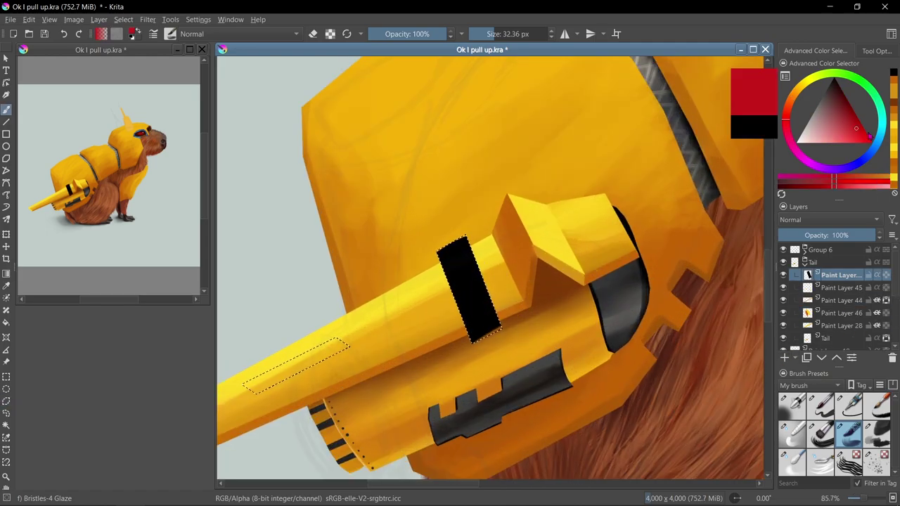
left_click_drag(242, 378, 342, 342)
scroll(577, 304, "down", 4)
scroll(593, 293, "up", 4)
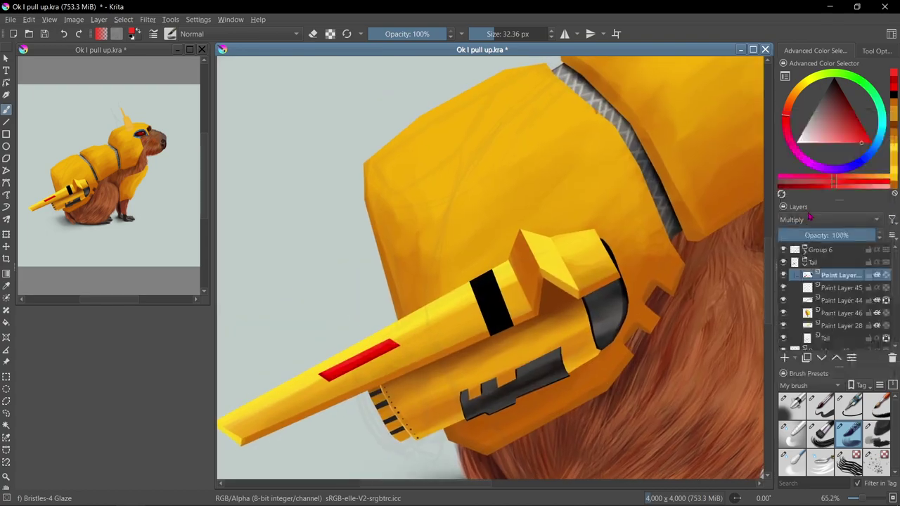
Add a new layer and begin outlining the vent slat area on the barrel
key("Insert")
scroll(492, 282, "up", 1)
left_click(6, 401)
left_click(441, 281)
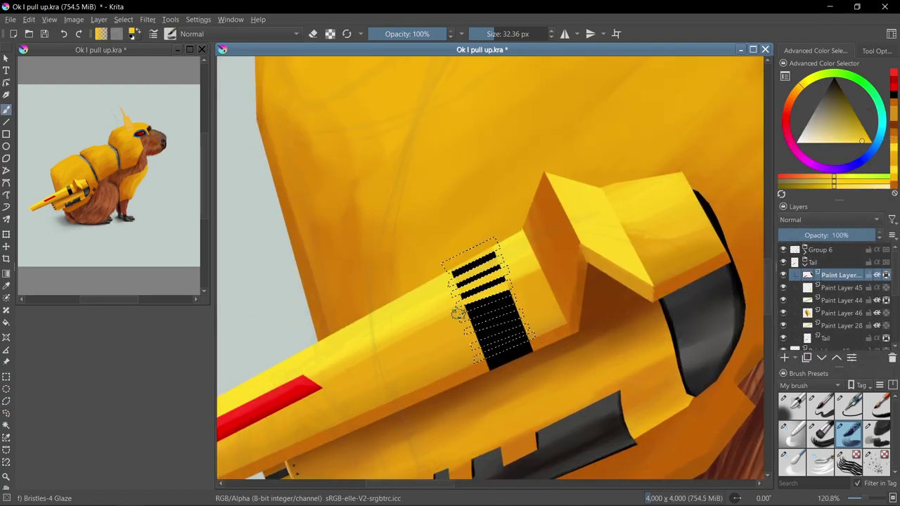
scroll(660, 298, "down", 5)
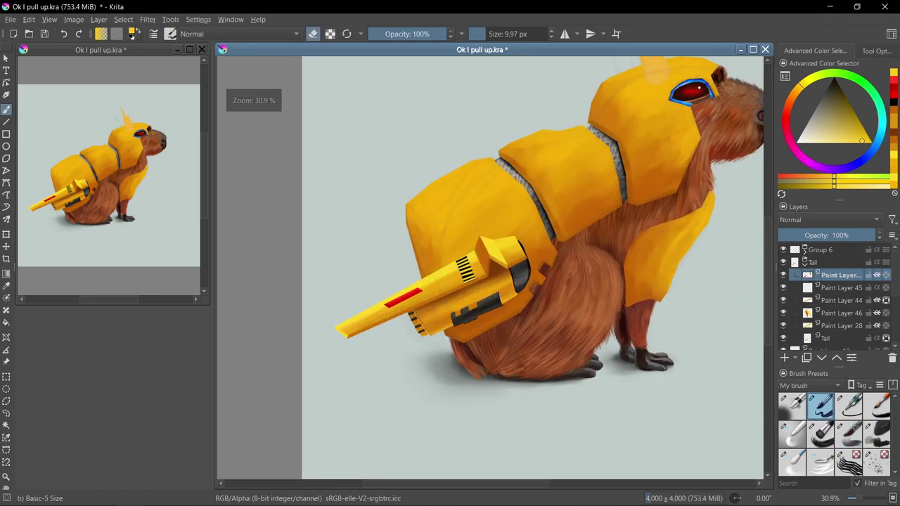
scroll(660, 298, "up", 4)
Lasso-select the helmet's lower edge and the armor segments' top edges
scroll(584, 211, "up", 4)
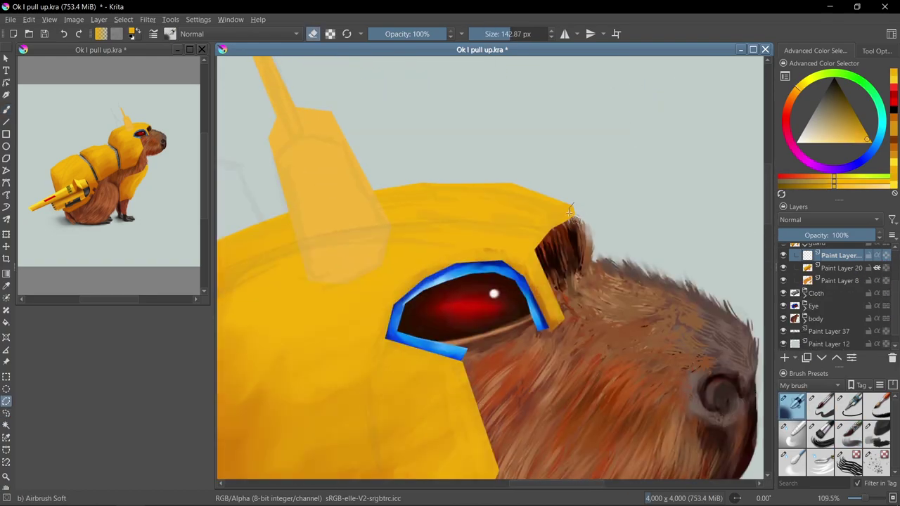
left_click_drag(547, 250, 556, 239)
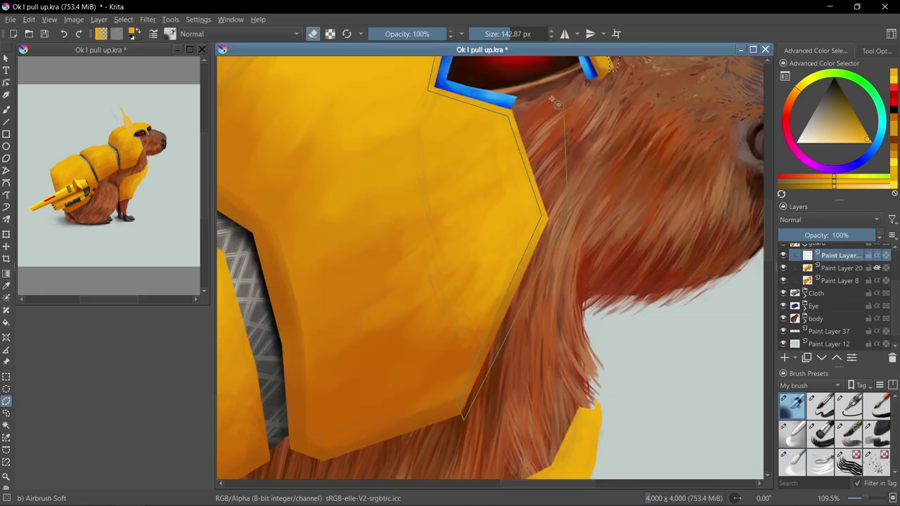
scroll(522, 366, "down", 5)
scroll(611, 222, "up", 5)
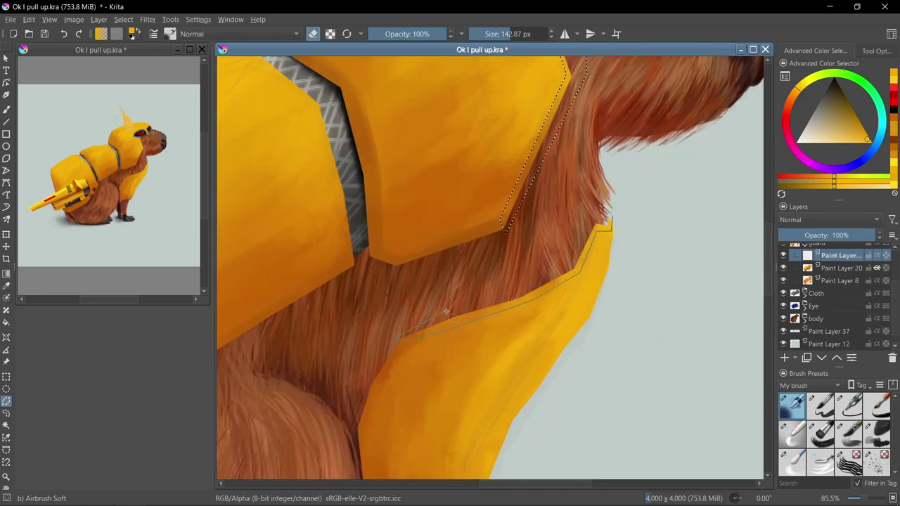
scroll(611, 336, "down", 5)
scroll(317, 197, "up", 4)
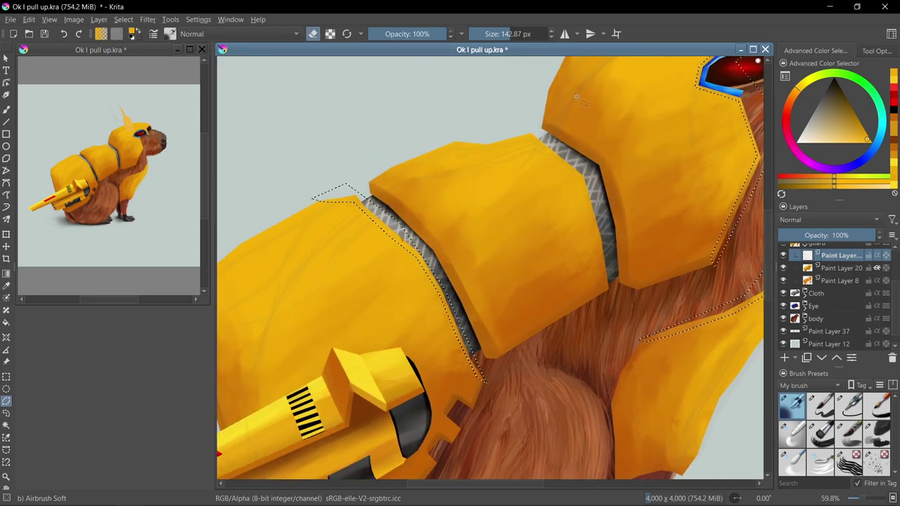
left_click_drag(440, 296, 573, 167)
scroll(573, 167, "down", 3)
Brush light yellow highlights along the plate top edges and save the painting
key("b")
left_click(573, 167, "ctrl")
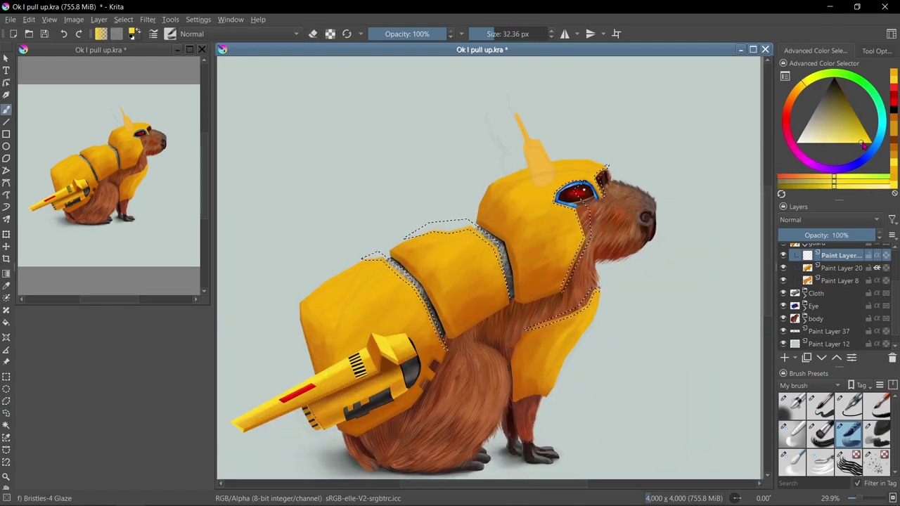
key("e")
left_click_drag(450, 230, 426, 307)
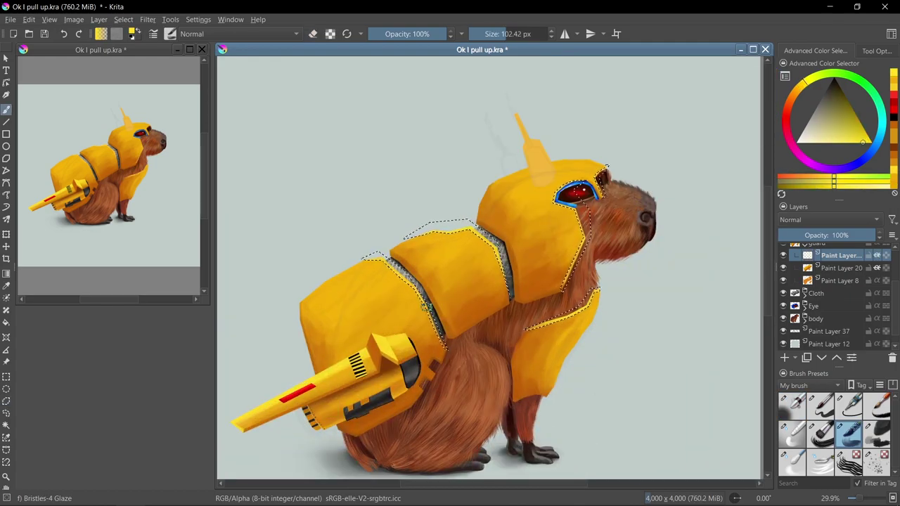
key("ctrl+s")
scroll(603, 256, "down", 3)
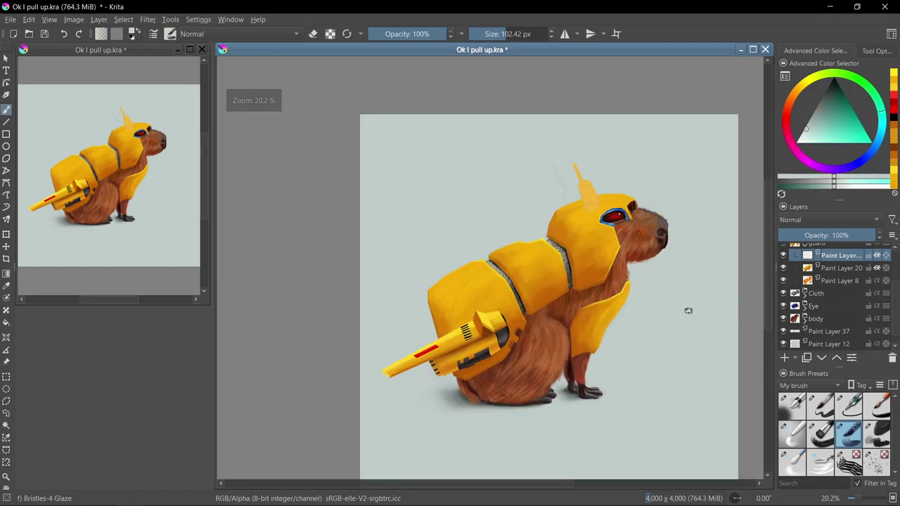
scroll(687, 310, "up", 3)
scroll(536, 283, "up", 2)
Sample the leg guard's yellow, reset the view to fit the canvas, and save
key("b")
left_click(468, 279, "ctrl")
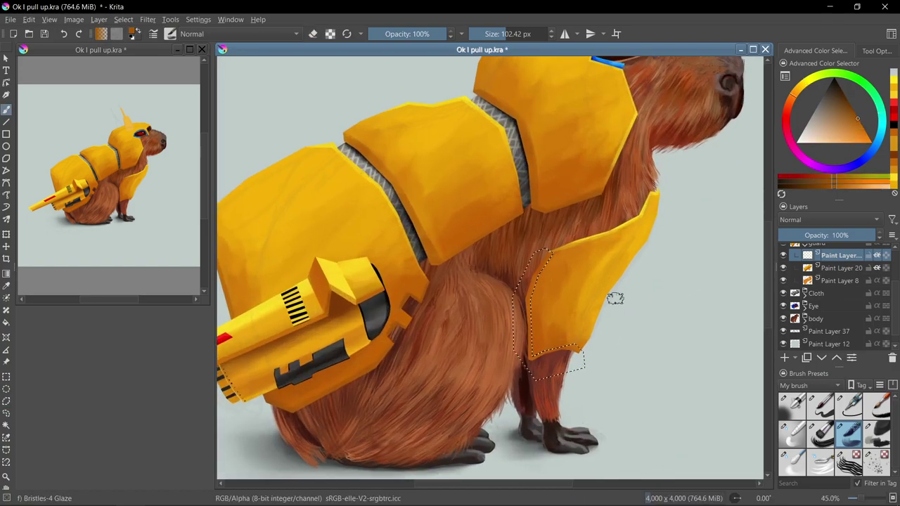
scroll(727, 237, "down", 2)
scroll(727, 237, "up", 2)
left_click(503, 287, "ctrl")
scroll(504, 287, "up", 3)
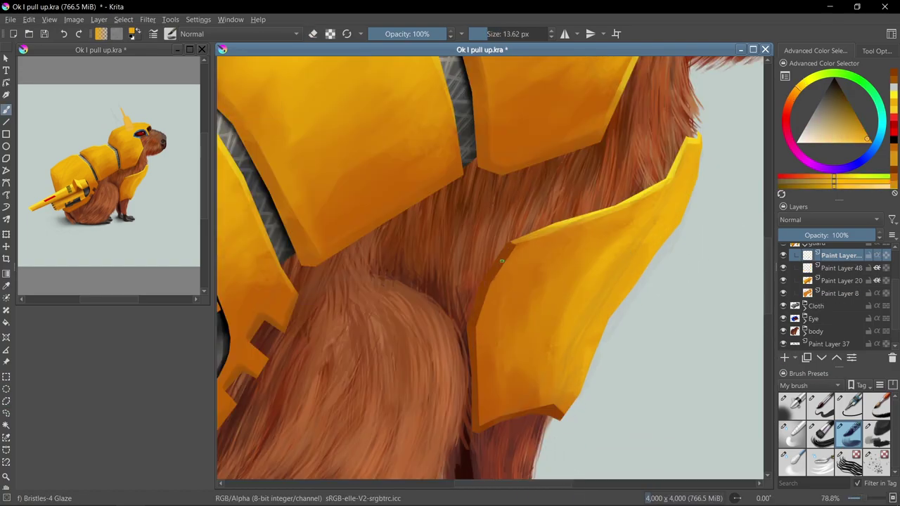
mouse_move(467, 327)
left_mouse_down()
mouse_move(661, 291)
mouse_move(444, 184)
left_mouse_up()
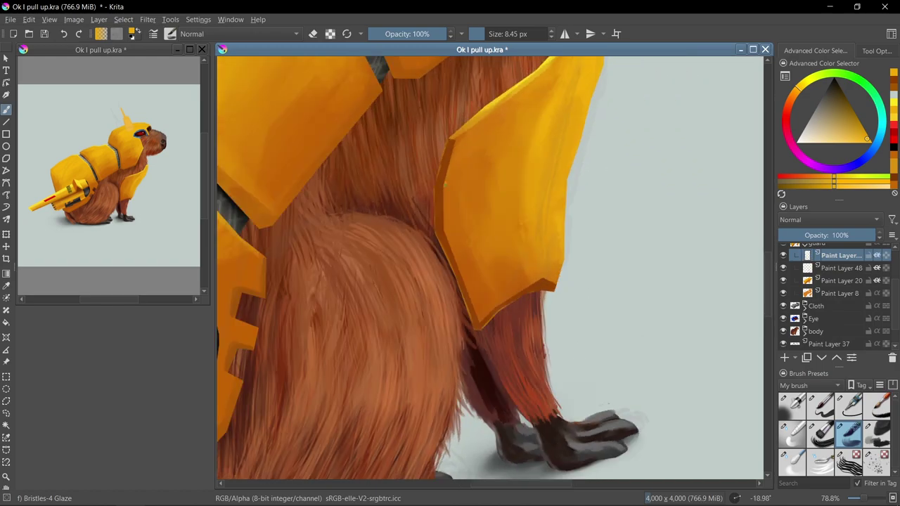
key("5")
key("2")
key("ctrl+s")
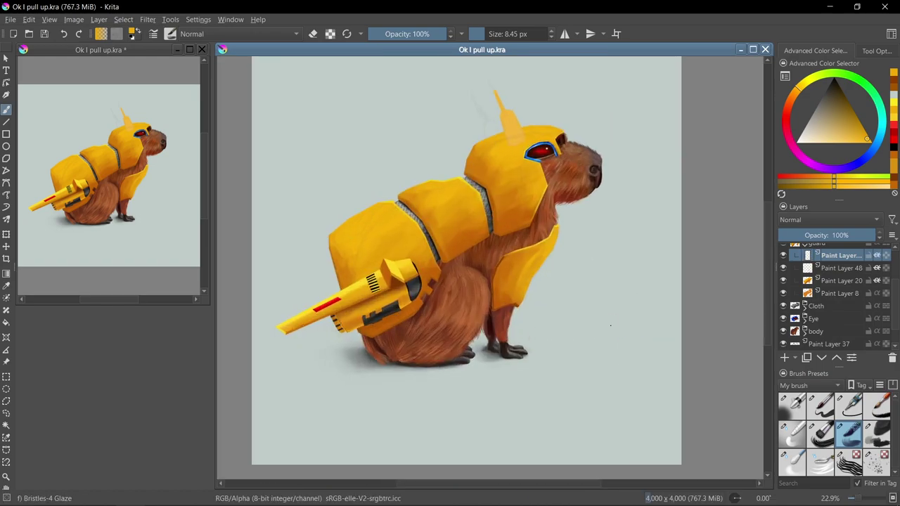
On a new layer, lasso a notched slot on the leg guard and paint it black
scroll(610, 325, "up", 5)
key("Insert")
scroll(605, 317, "up", 4)
left_click_drag(545, 266, 478, 292)
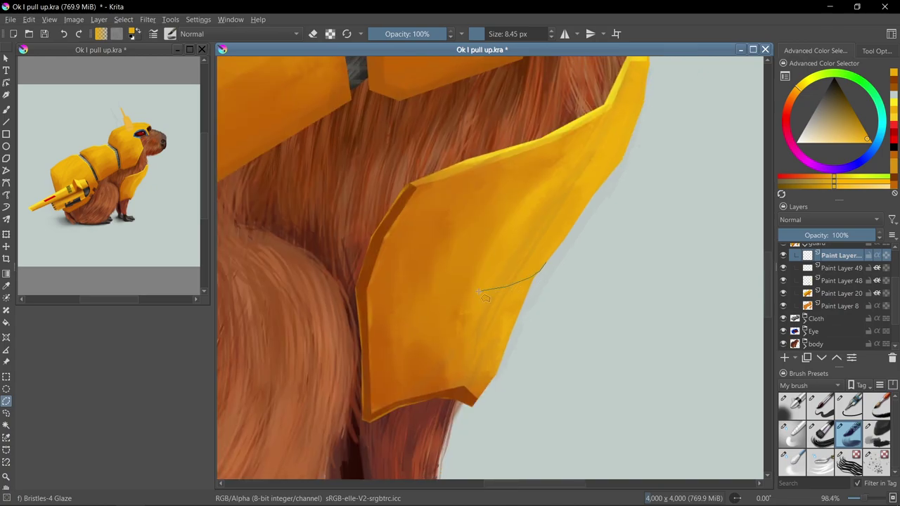
key("b")
key("d")
mouse_move(526, 328)
left_mouse_down()
mouse_move(544, 267)
mouse_move(479, 342)
mouse_move(514, 277)
left_mouse_up()
left_click_drag(450, 310, 514, 287)
key("slash")
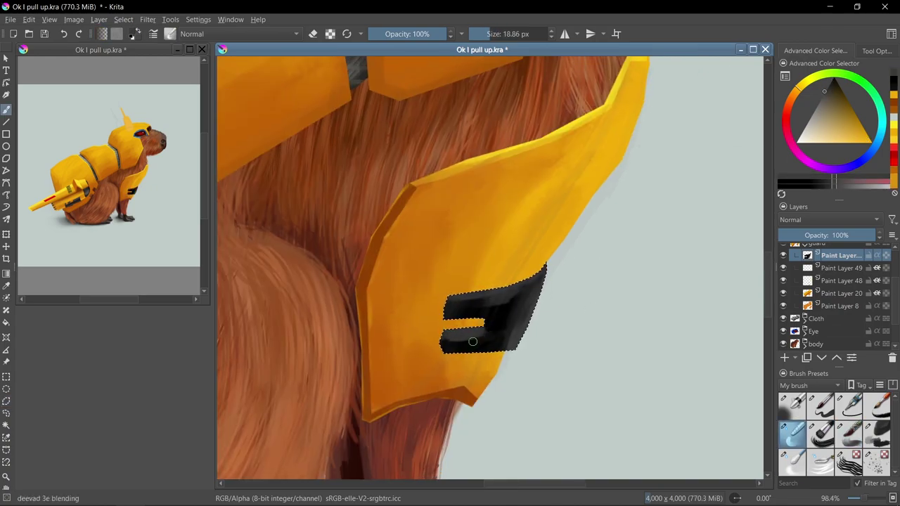
key("ctrl+shift+a")
Switch back to the glaze brush and pick up the armor's yellow
scroll(472, 342, "down", 3)
key("slash")
scroll(632, 234, "up", 4)
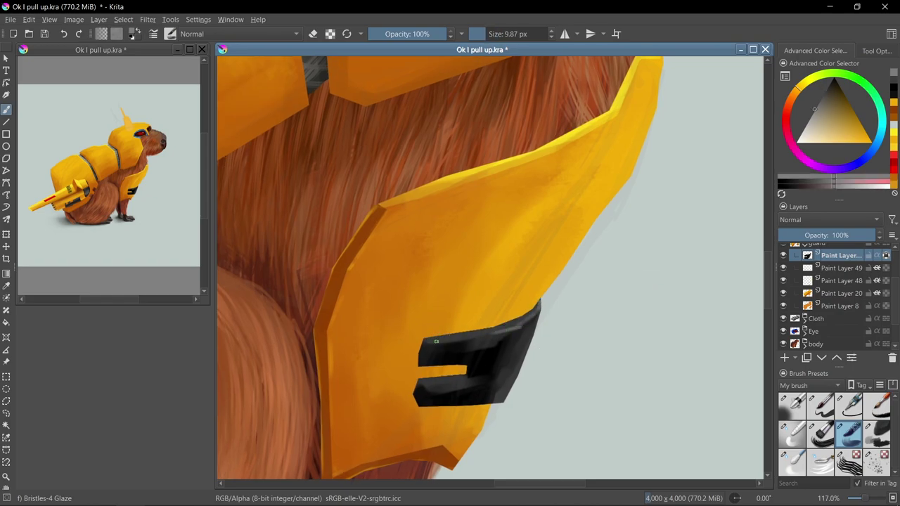
scroll(436, 341, "down", 5)
scroll(436, 341, "up", 3)
scroll(436, 341, "down", 3)
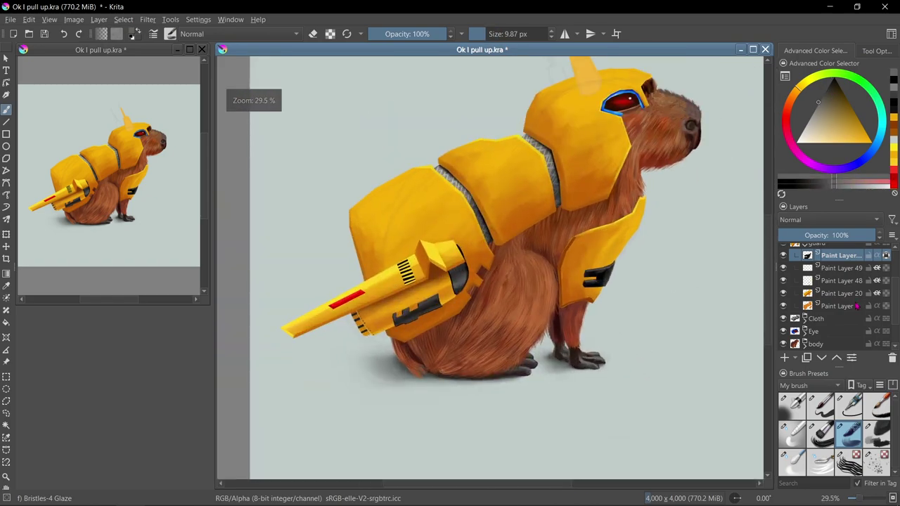
left_click(618, 239, "ctrl")
scroll(682, 295, "down", 2)
Switch to freehand selection and outline a panel shape on the rear plate
scroll(716, 277, "up", 1)
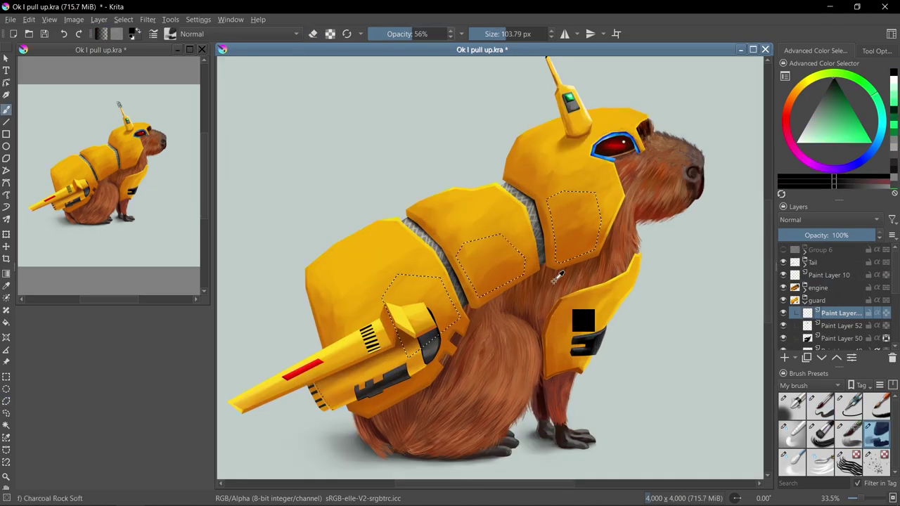
scroll(647, 338, "down", 2)
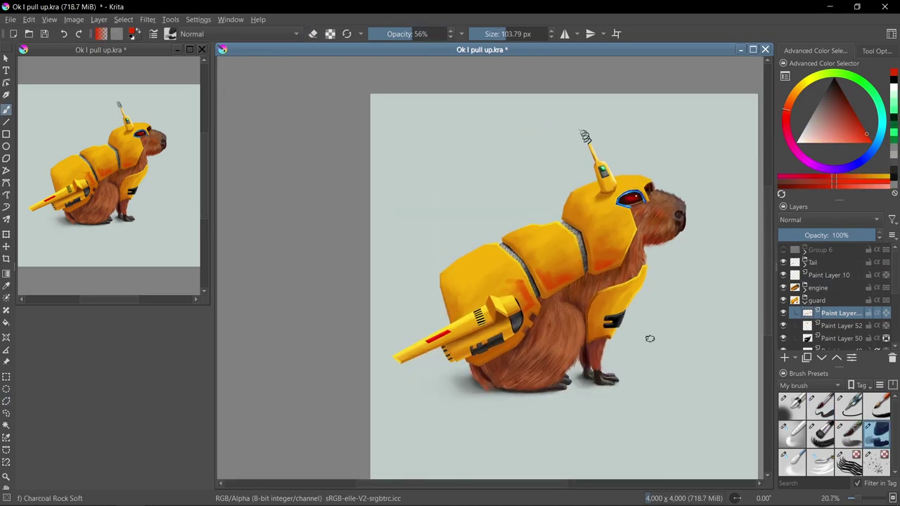
scroll(659, 281, "up", 3)
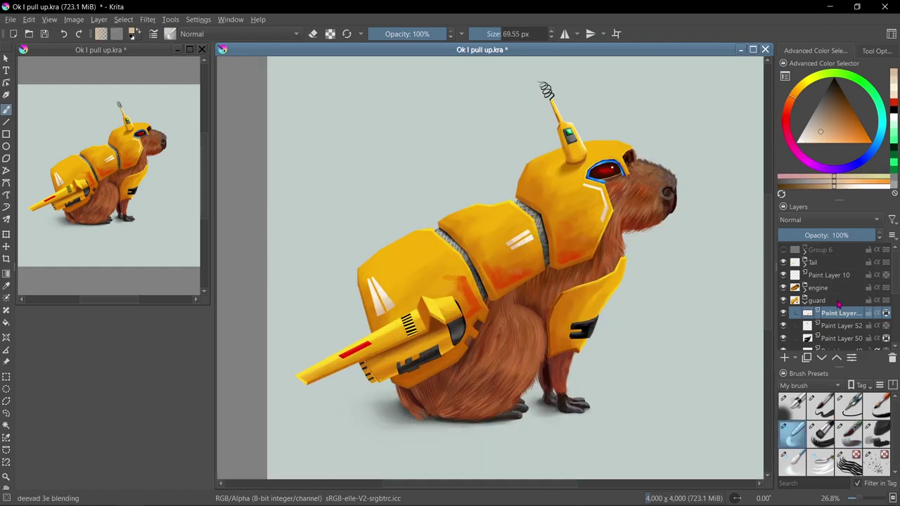
left_click(6, 400)
scroll(445, 279, "up", 3)
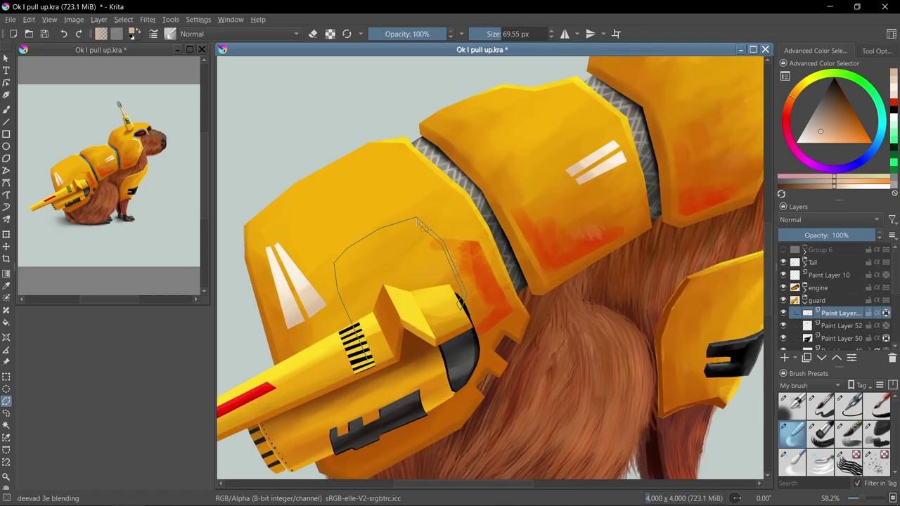
mouse_move(413, 250)
left_mouse_down()
mouse_move(497, 248)
mouse_move(482, 271)
left_mouse_up()
Sample a darker yellow from the armour with the brush and clear the panel selection
scroll(481, 270, "down", 2)
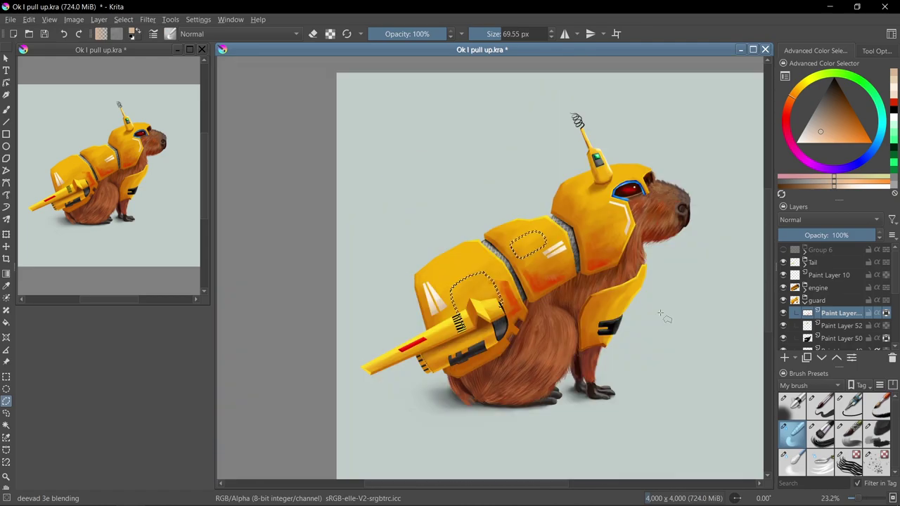
key("b")
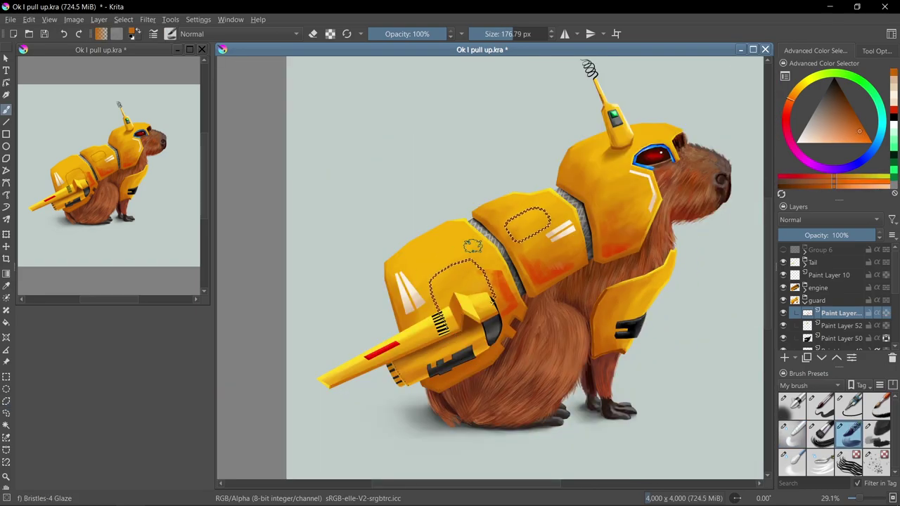
left_click(572, 421, "ctrl")
key("ctrl+shift+a")
Set the outline layer to Multiply blending and lower its opacity
left_click(829, 220)
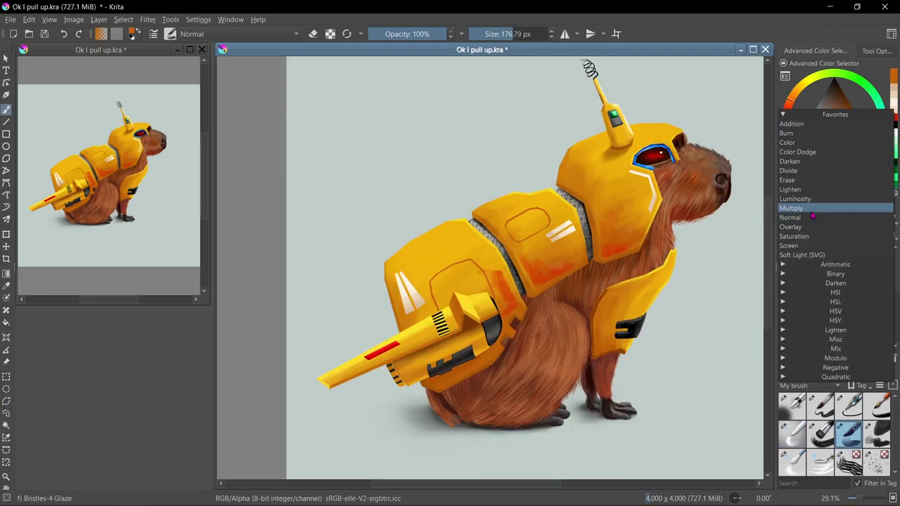
left_click(808, 207)
left_click(847, 234)
scroll(408, 331, "up", 2)
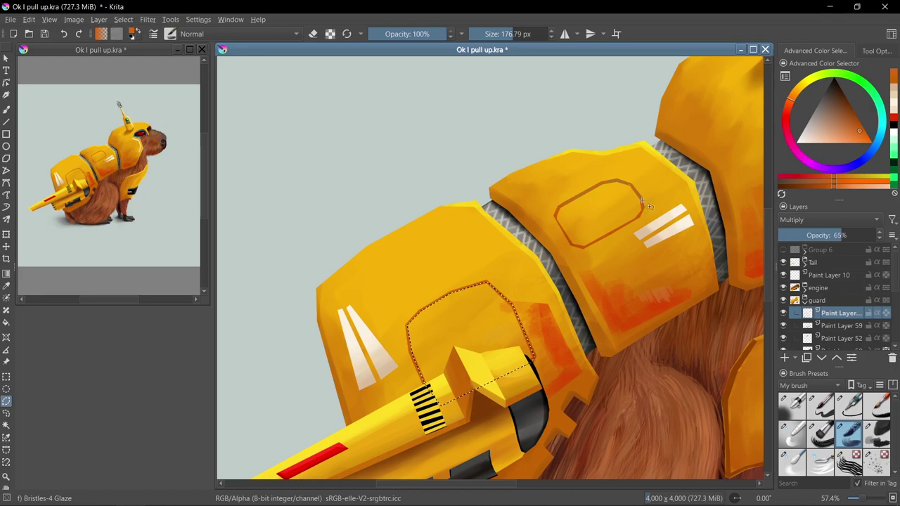
Pick an armour yellow, clear the outline selection and add a fresh layer for rivets
left_click(502, 291, "ctrl")
key("ctrl+shift+a")
scroll(534, 309, "down", 3)
key("Page_Down")
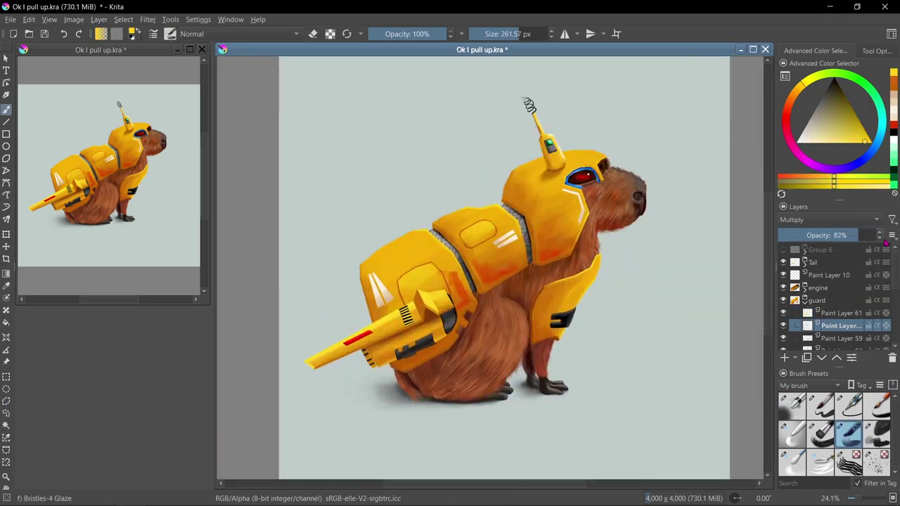
scroll(464, 317, "up", 6)
Choose a small hard brush in orange-brown for the rivet dots, then merge the rivet layer down
key("slash")
left_click(488, 326, "ctrl")
key("Page_Up")
key("Insert")
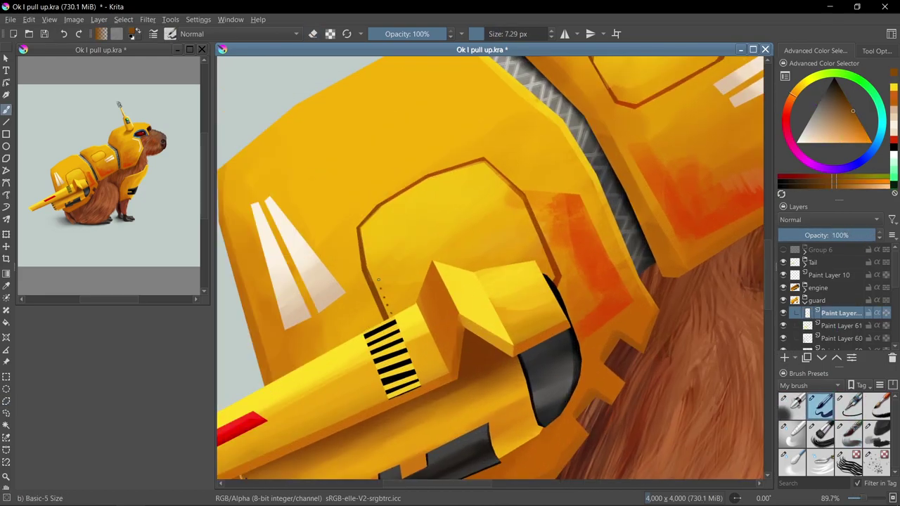
key("ctrl+e")
Enlarge the rivet brush, fit the painting in view and move the rivet layer lower
key("2")
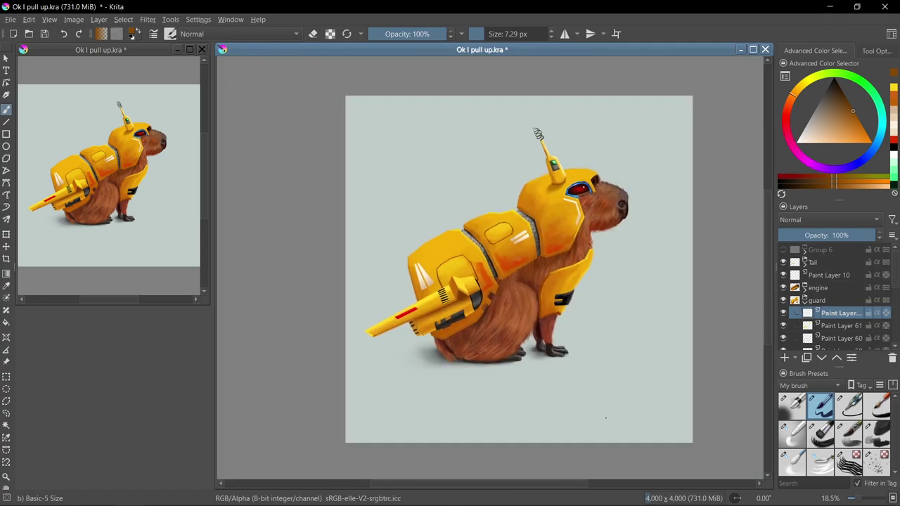
scroll(419, 295, "up", 4)
key("2")
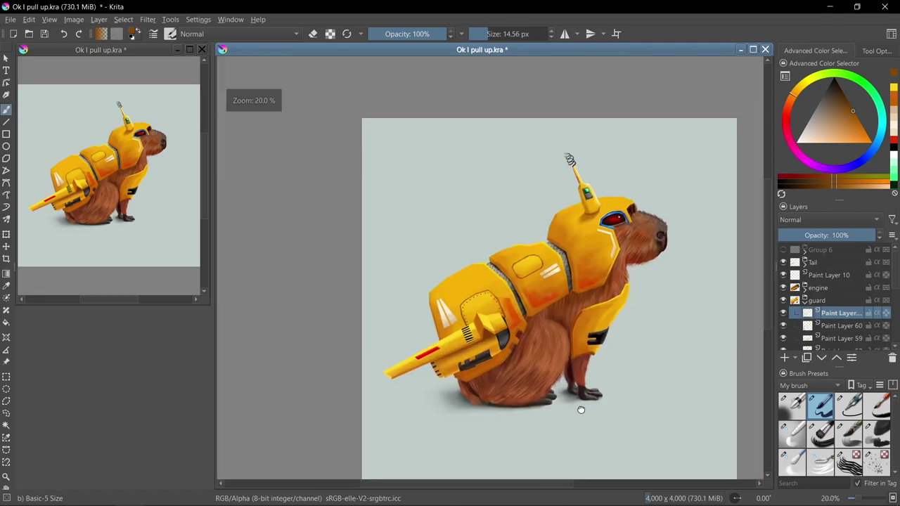
scroll(615, 197, "up", 4)
key("ctrl+Page_Down")
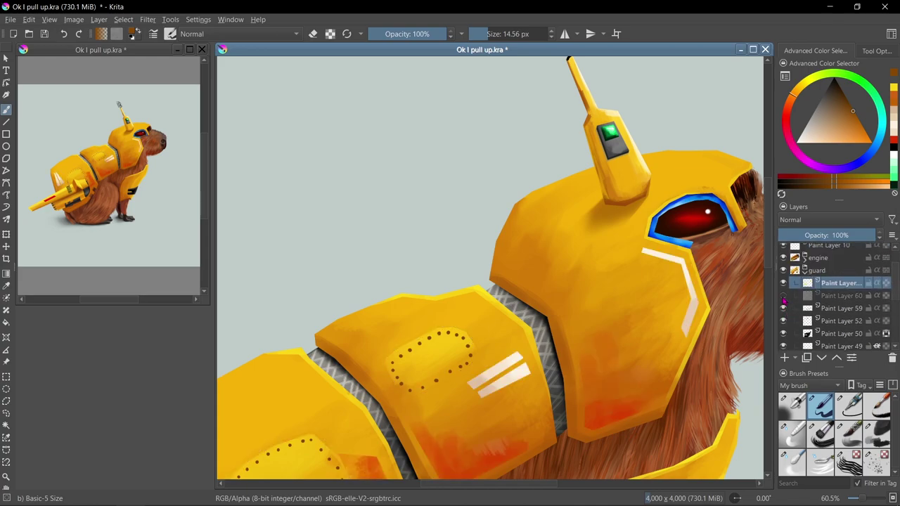
scroll(641, 362, "down", 3)
scroll(675, 333, "up", 1)
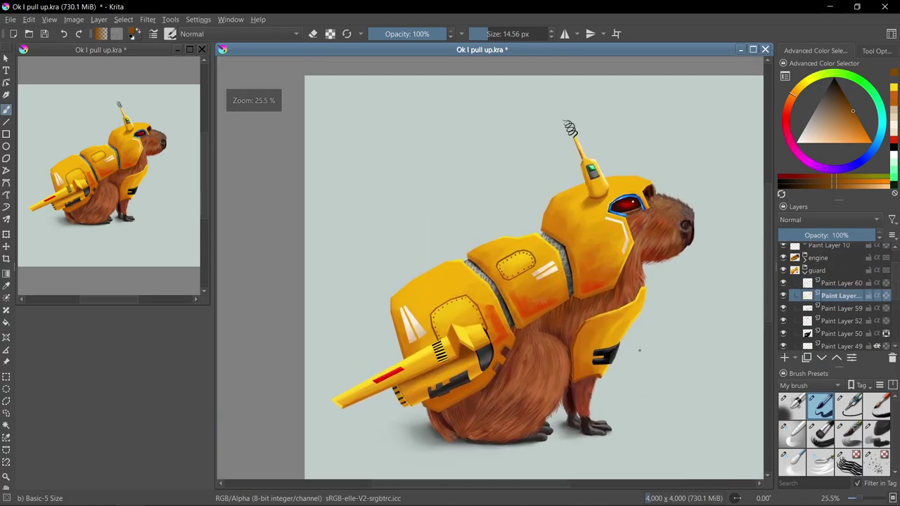
Undo the last change and review the dotted panel outlines
key("ctrl+z")
scroll(491, 180, "up", 2)
scroll(599, 275, "down", 4)
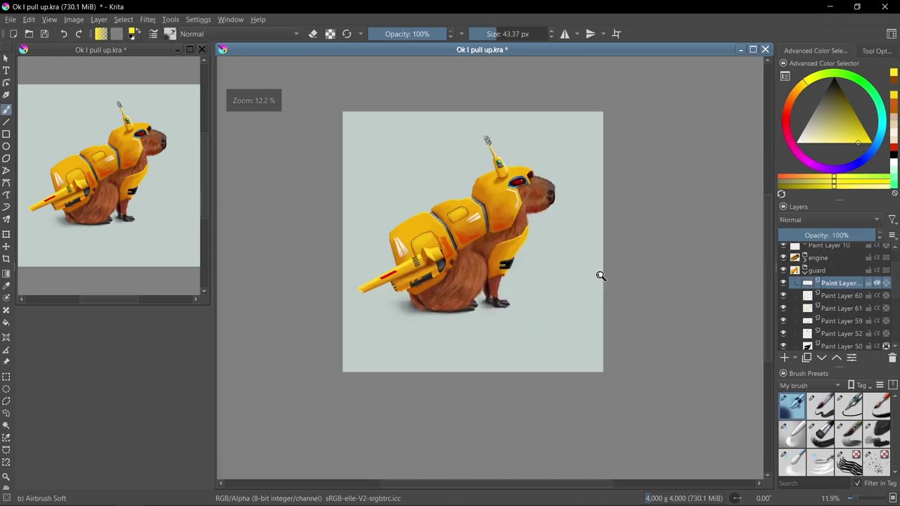
scroll(630, 281, "up", 3)
scroll(592, 312, "down", 1)
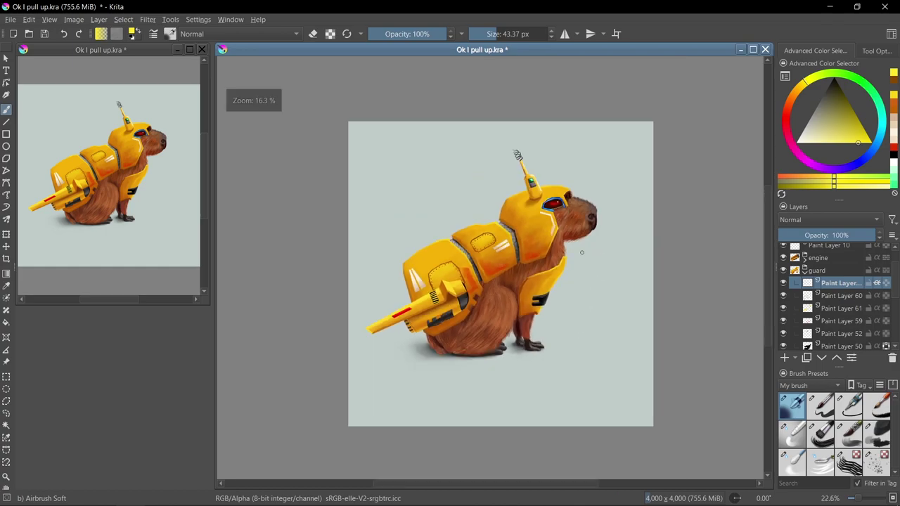
scroll(443, 190, "up", 2)
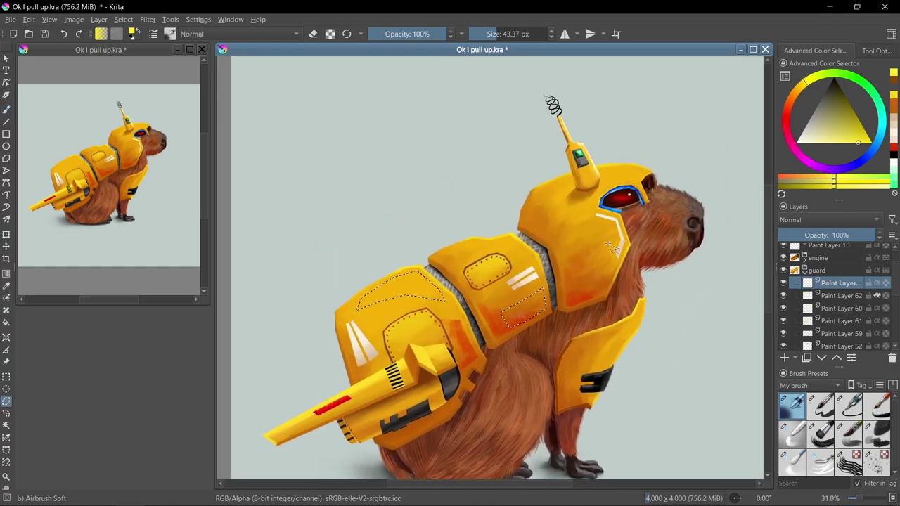
Paint green grime inside the armour panel selections with a rough charcoal brush
left_click(872, 88)
left_click(876, 433)
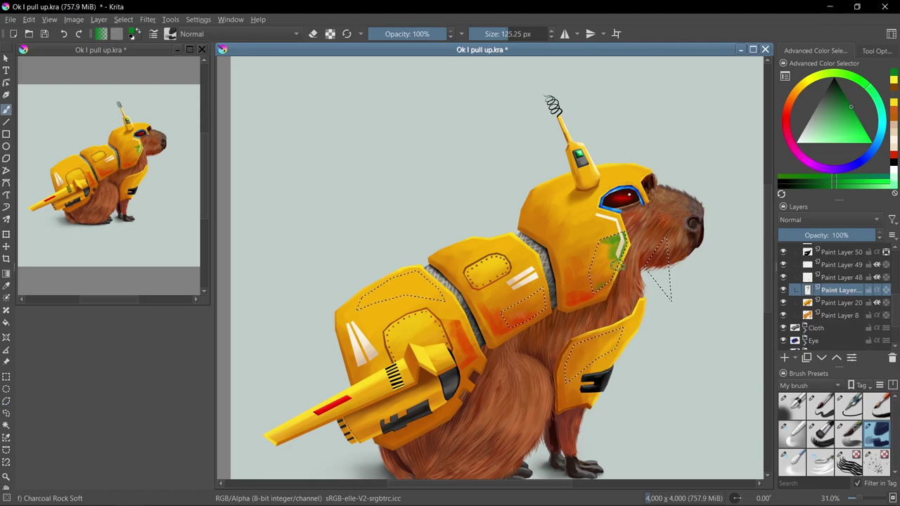
left_click_drag(577, 352, 612, 337)
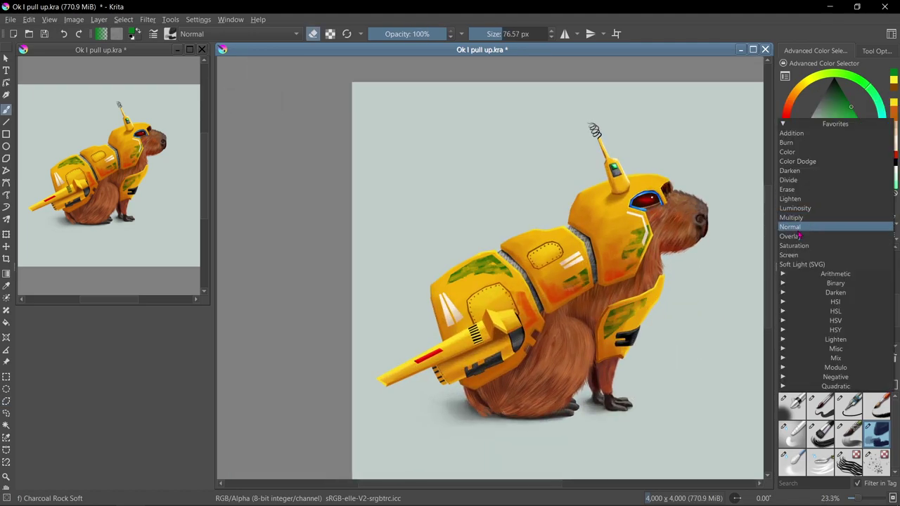
key("Escape")
Soften the grime with a larger blending brush and outline a small armour area for more grime
key("e")
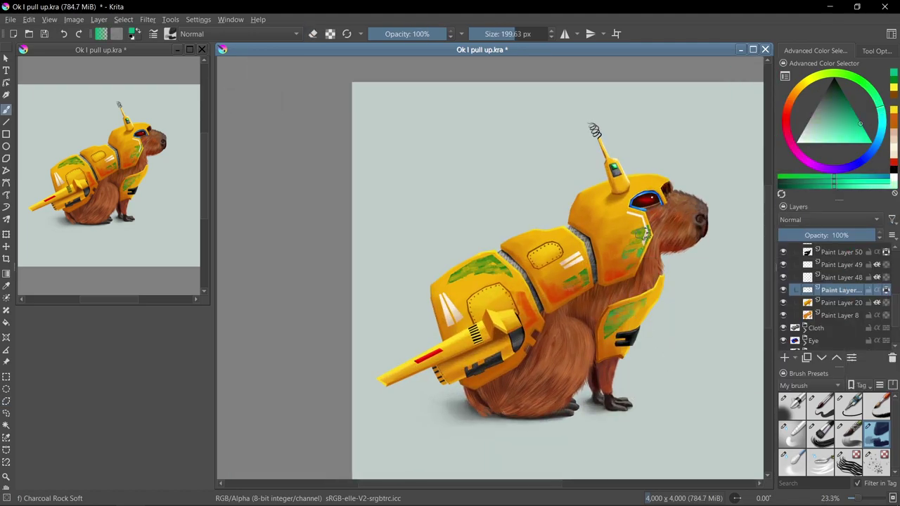
scroll(696, 415, "up", 2)
key("slash")
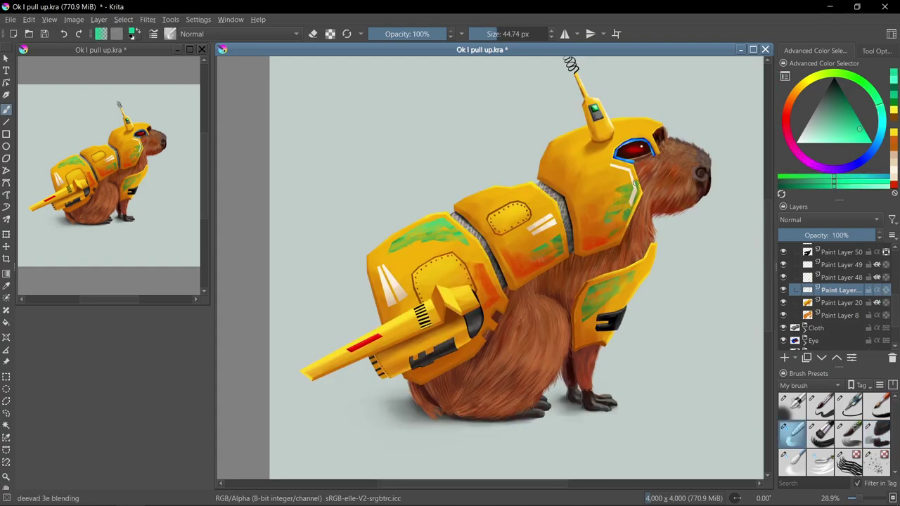
mouse_move(536, 233)
left_mouse_down()
mouse_move(679, 297)
mouse_move(617, 345)
left_mouse_up()
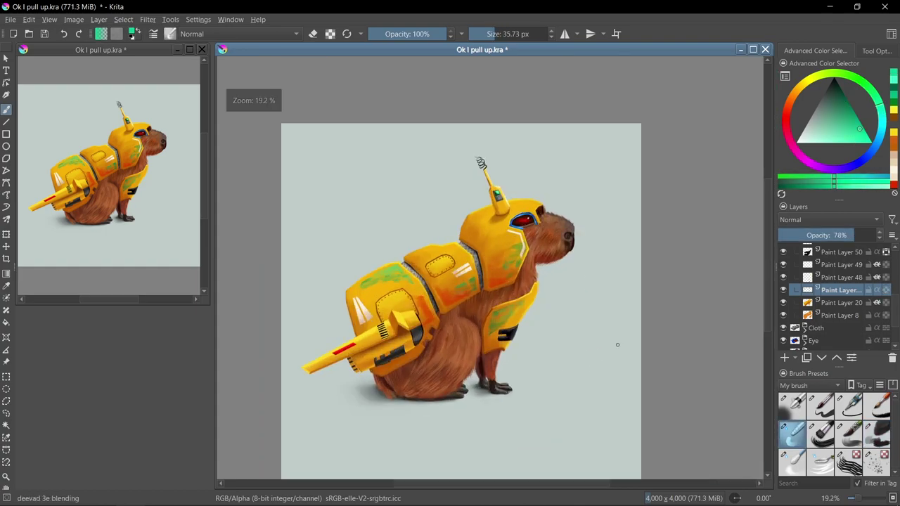
left_click_drag(344, 211, 351, 168)
left_click_drag(365, 322, 389, 313)
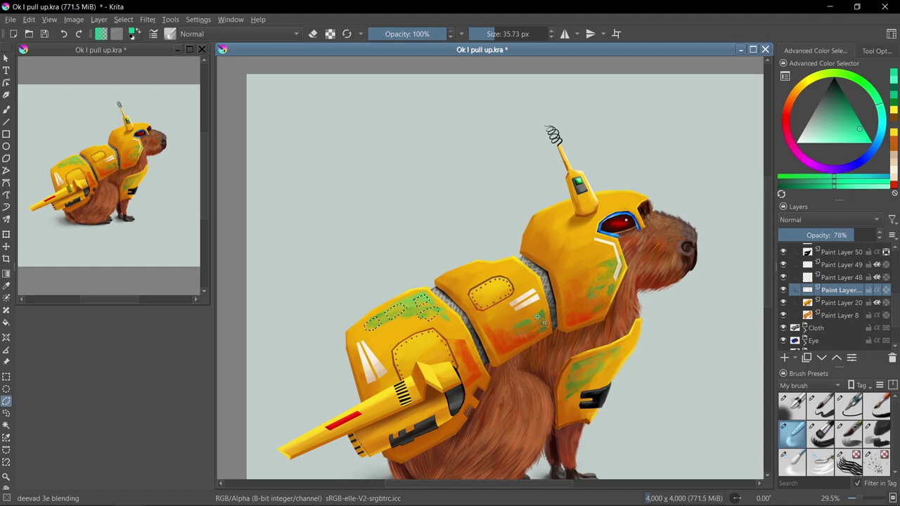
key("slash")
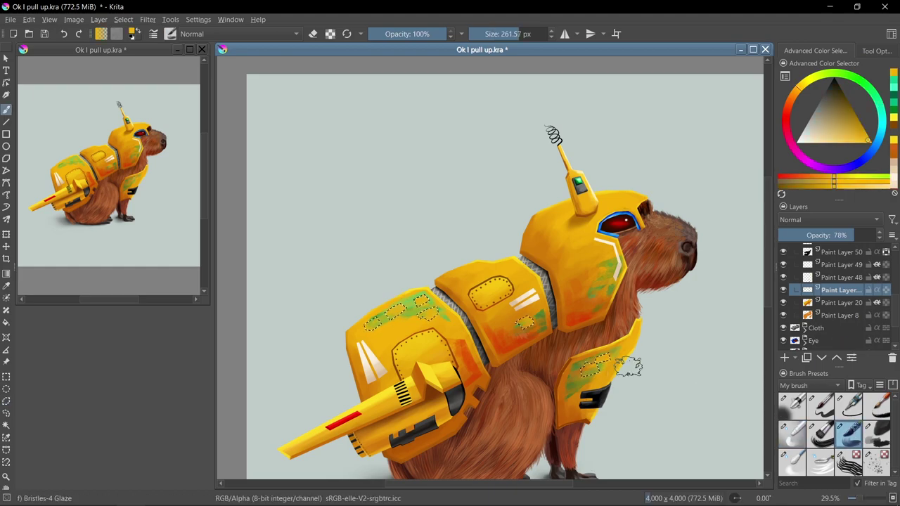
left_click_drag(628, 366, 648, 353)
Lower the active layer's opacity and bring the rear plate and gun into view
left_click_drag(872, 235, 843, 235)
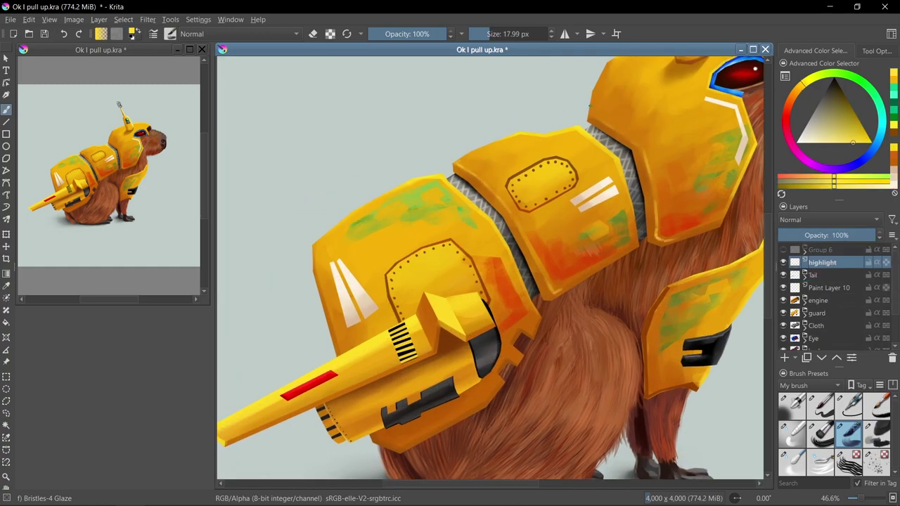
key("minus")
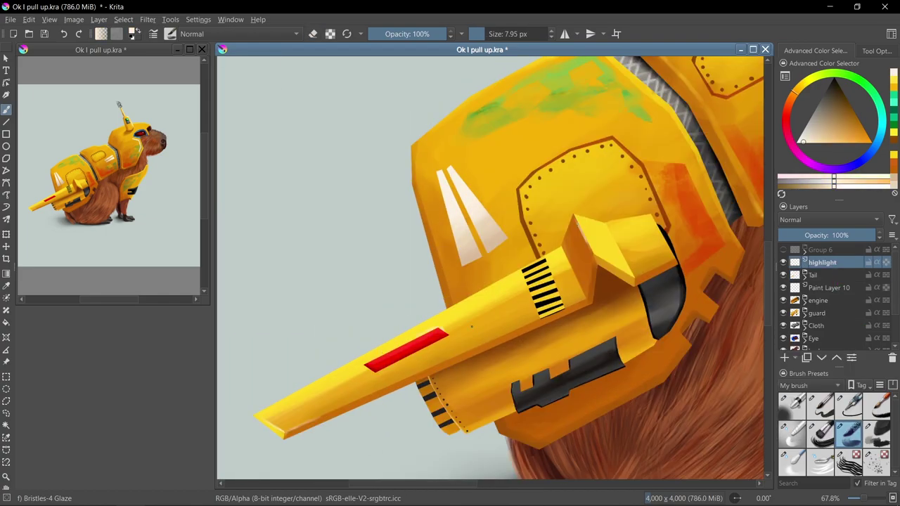
left_click_drag(471, 326, 524, 277)
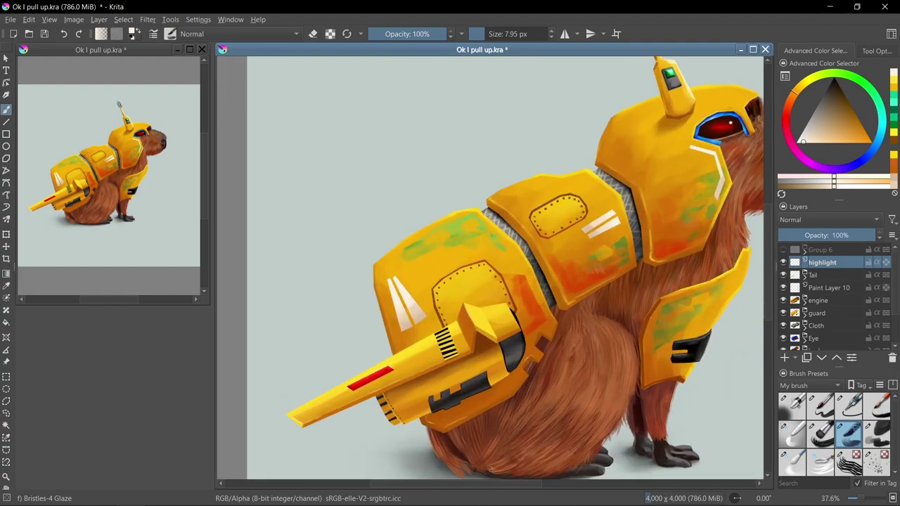
scroll(689, 279, "up", 2)
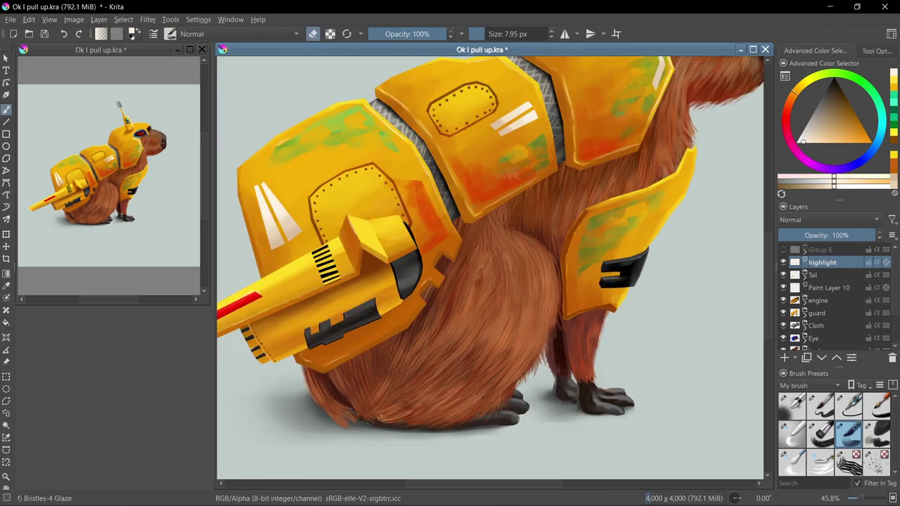
key("e")
scroll(611, 302, "down", 5)
scroll(513, 288, "up", 6)
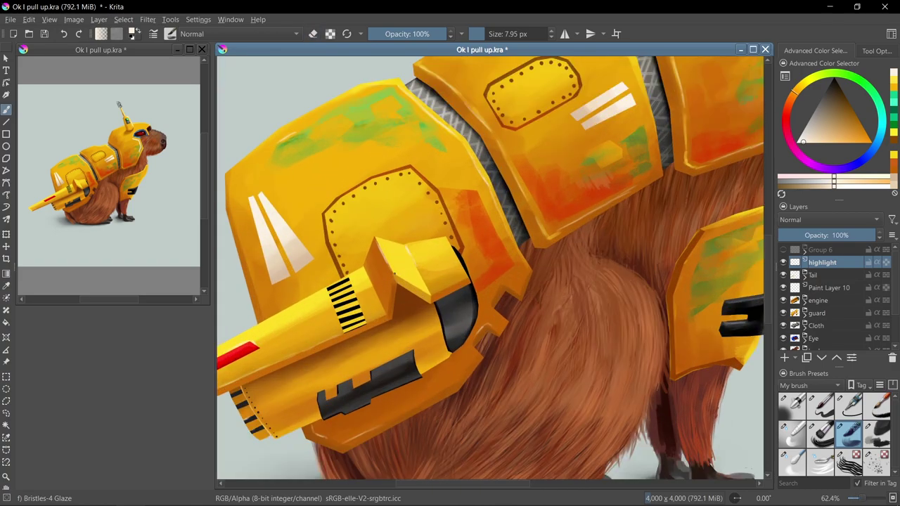
scroll(492, 267, "down", 5)
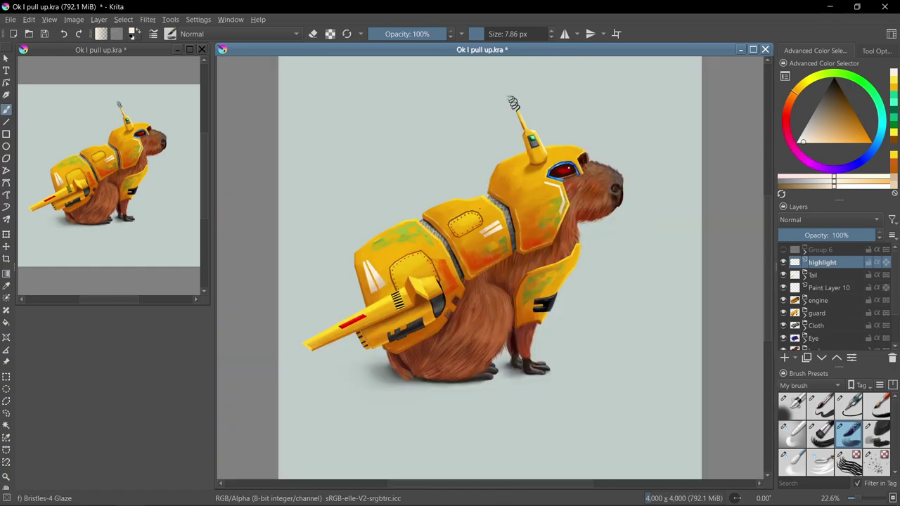
scroll(600, 311, "up", 2)
Set the highlight layer to Overlay and add a new layer above it for elliptical spots
key("j")
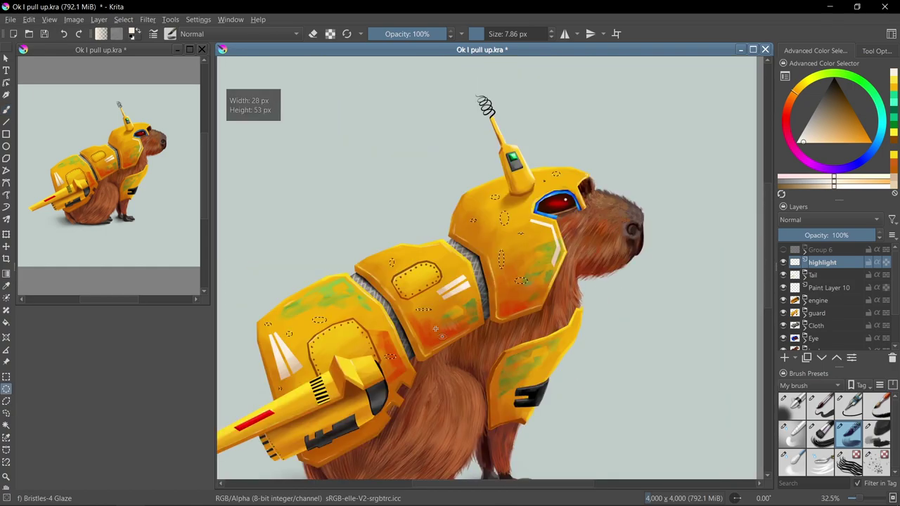
scroll(435, 328, "down", 2)
left_click(828, 219)
left_click(808, 239)
key("b")
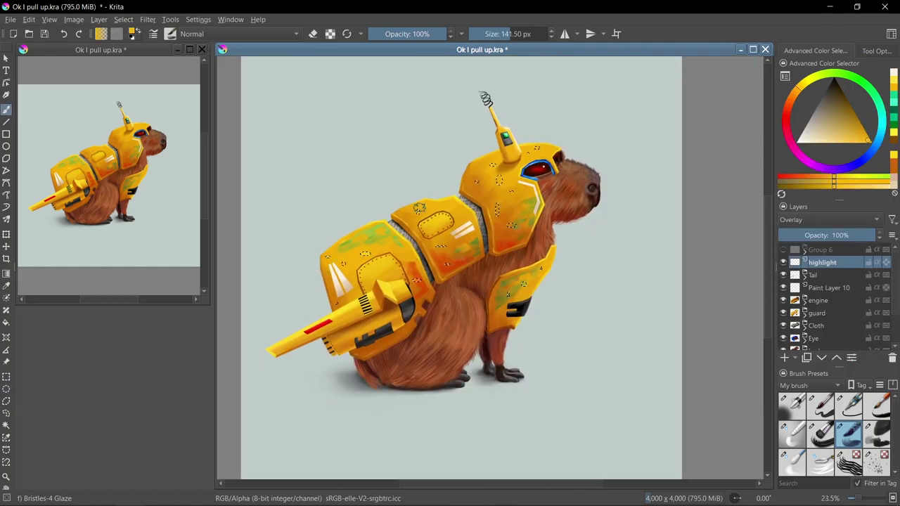
key("Insert")
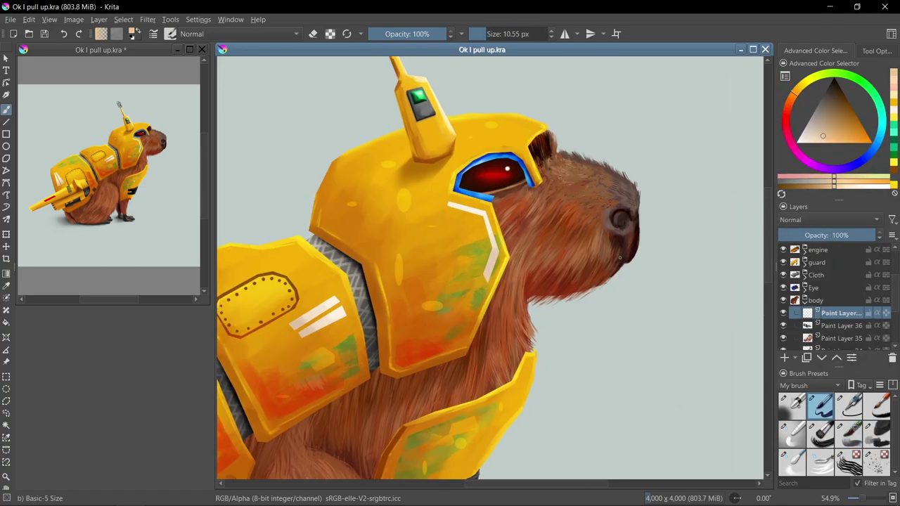
Pick a pale colour and draw a thin whisker out from the snout
left_click(619, 257, "ctrl")
left_click_drag(619, 257, 624, 250)
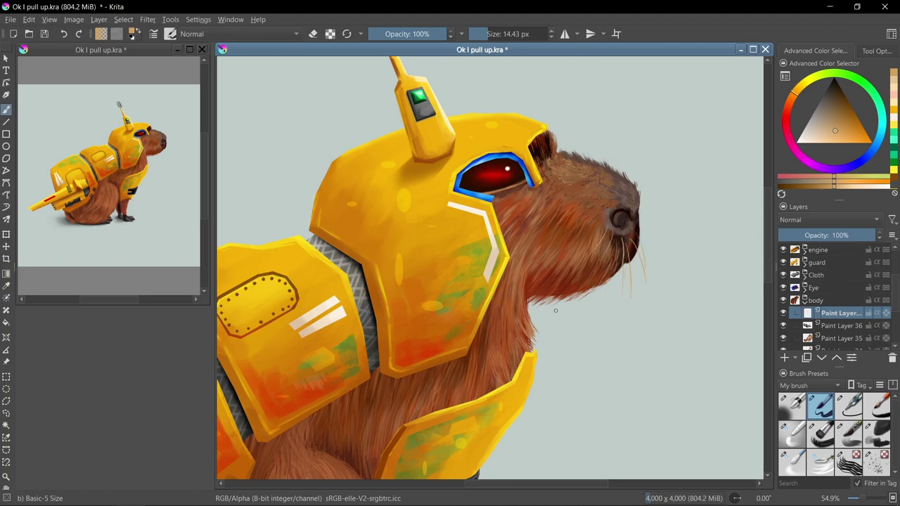